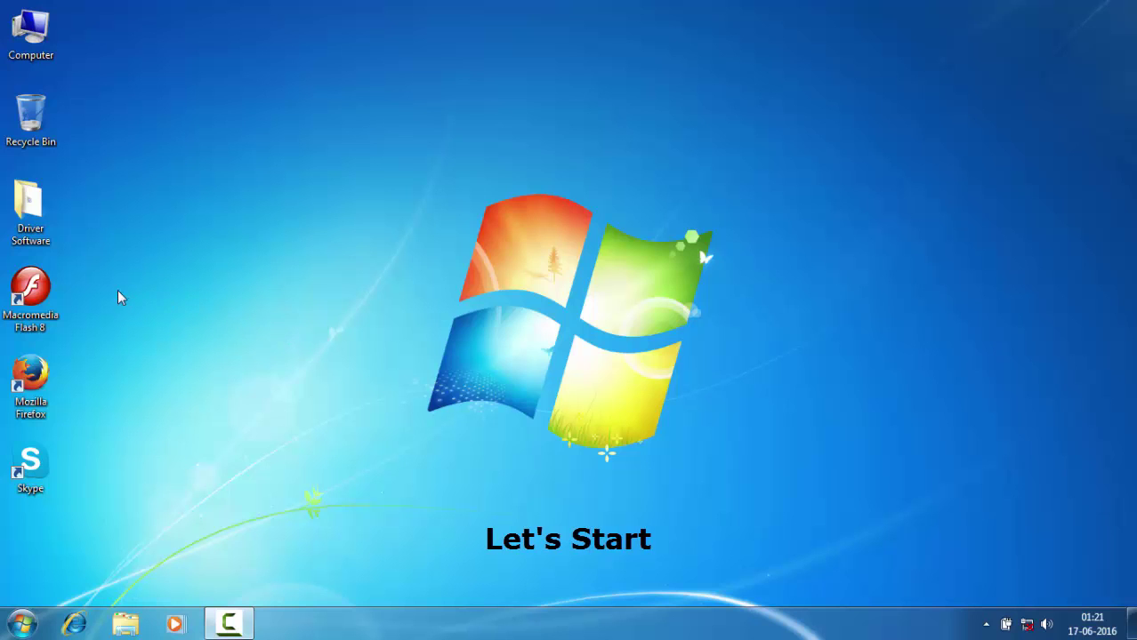
Open Macromedia Flash 8, dismiss the colour scheme notification, and create a new Flash Document
{"action": "right_click", "coordinate": [37, 289]}
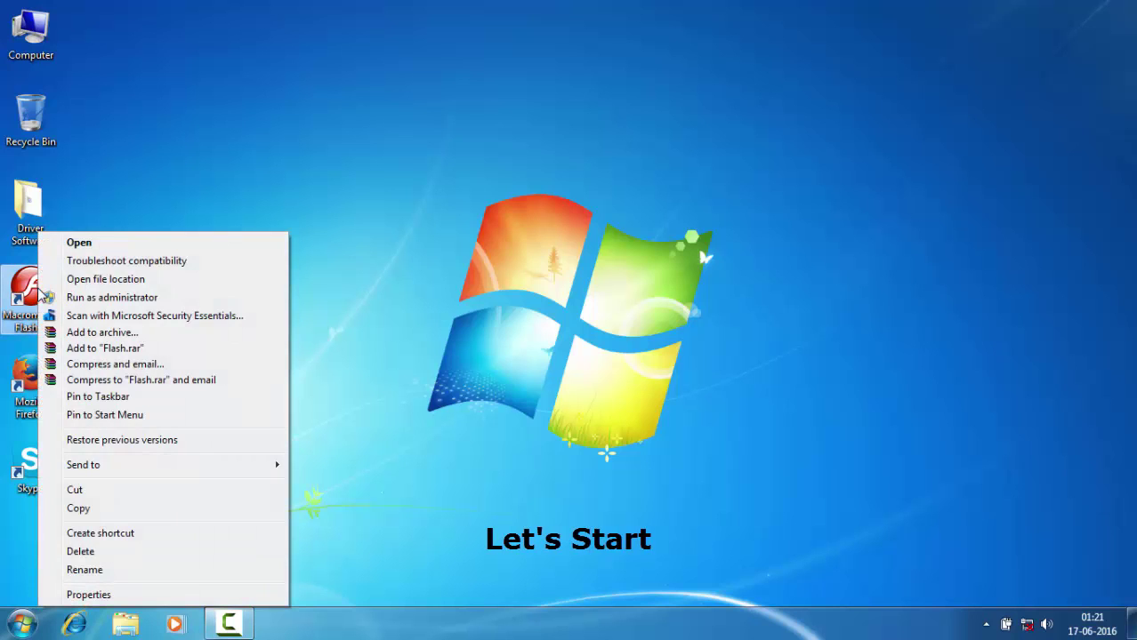
{"action": "left_click", "coordinate": [79, 243]}
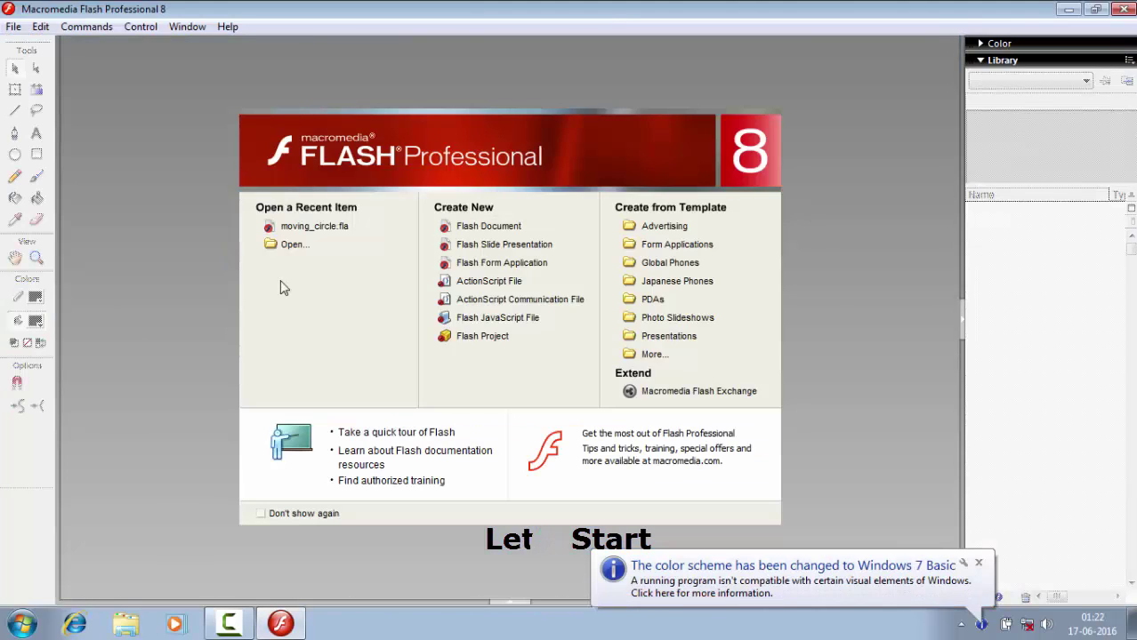
{"action": "left_click", "coordinate": [978, 564]}
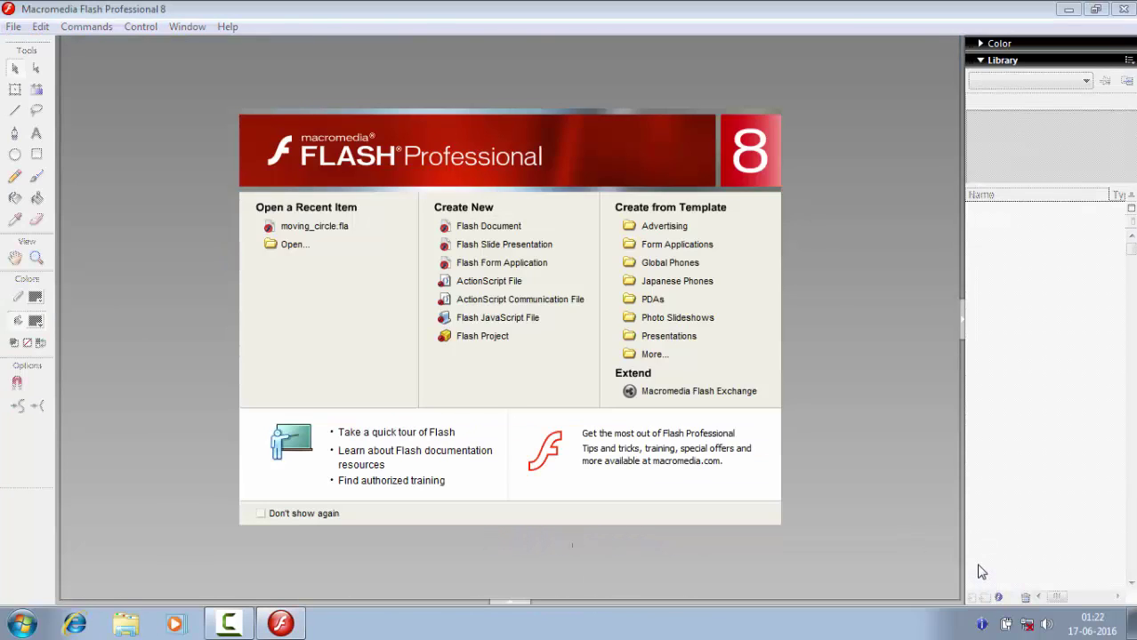
{"action": "left_click", "coordinate": [488, 227]}
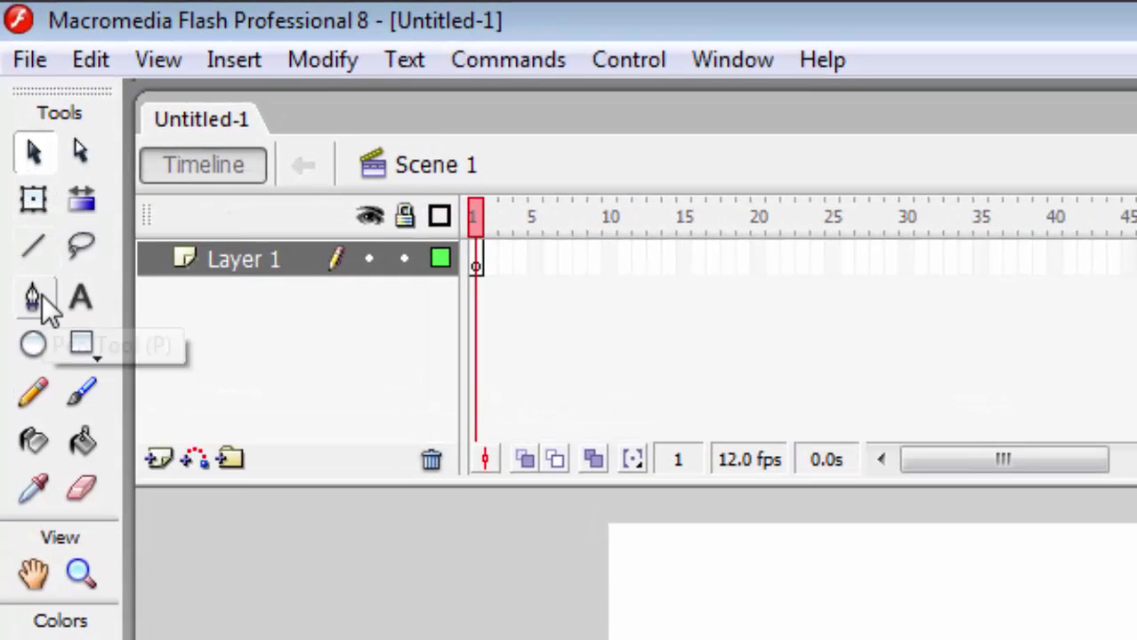
Draw a closed, black-filled five-sided shape with the Pen tool near the upper middle of the stage
{"action": "left_click", "coordinate": [35, 300]}
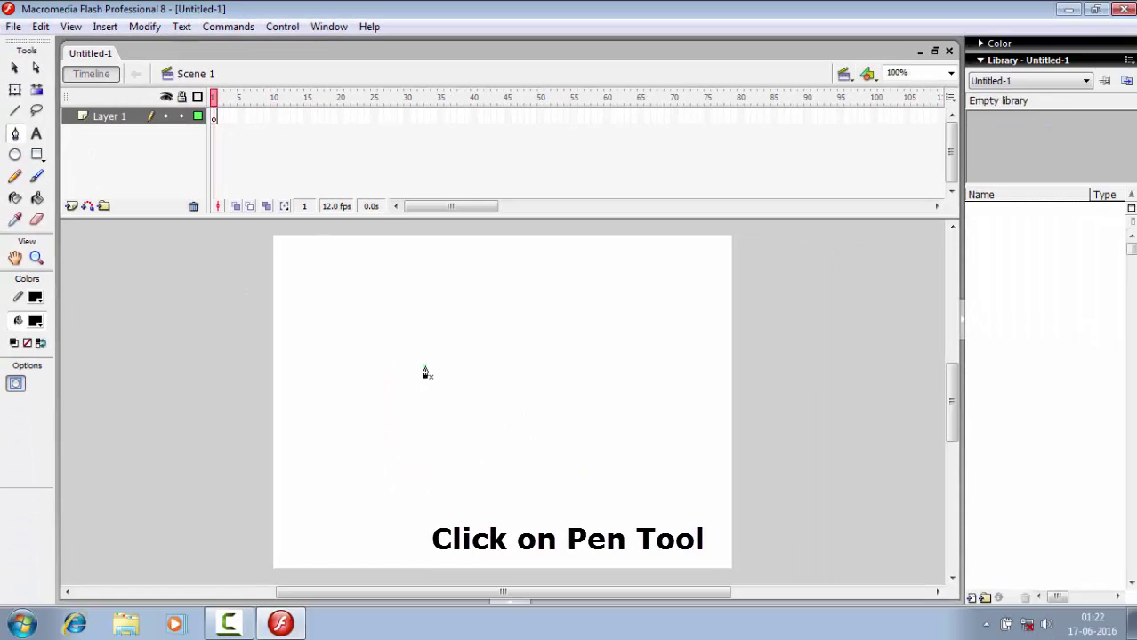
{"action": "left_click", "coordinate": [424, 366]}
{"action": "left_click", "coordinate": [405, 303]}
{"action": "left_click", "coordinate": [418, 268]}
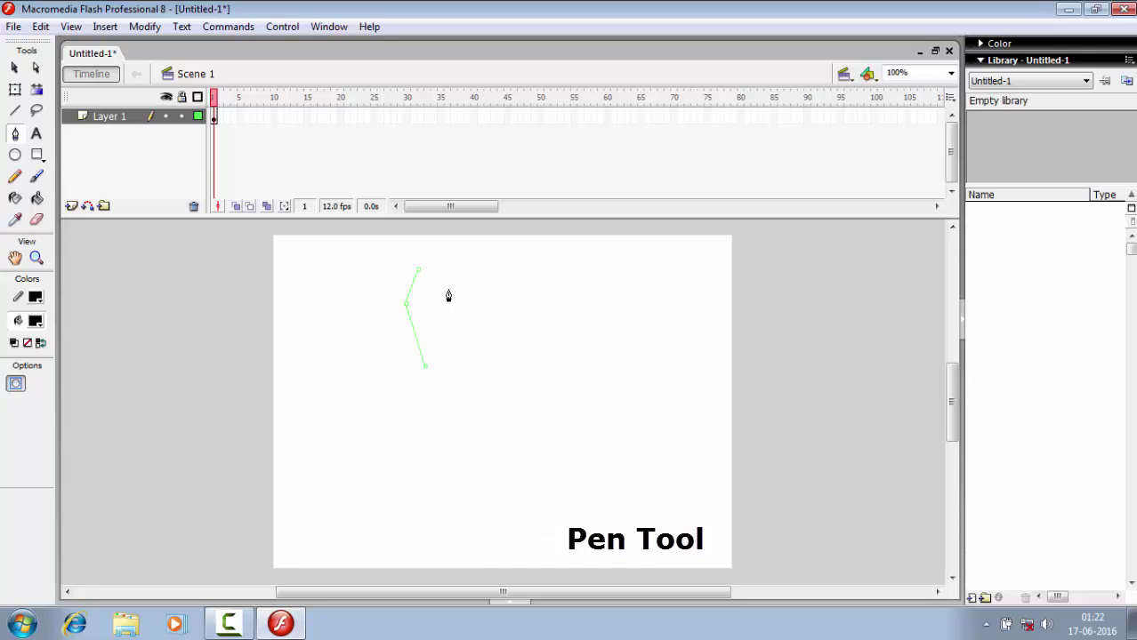
{"action": "left_click", "coordinate": [444, 294]}
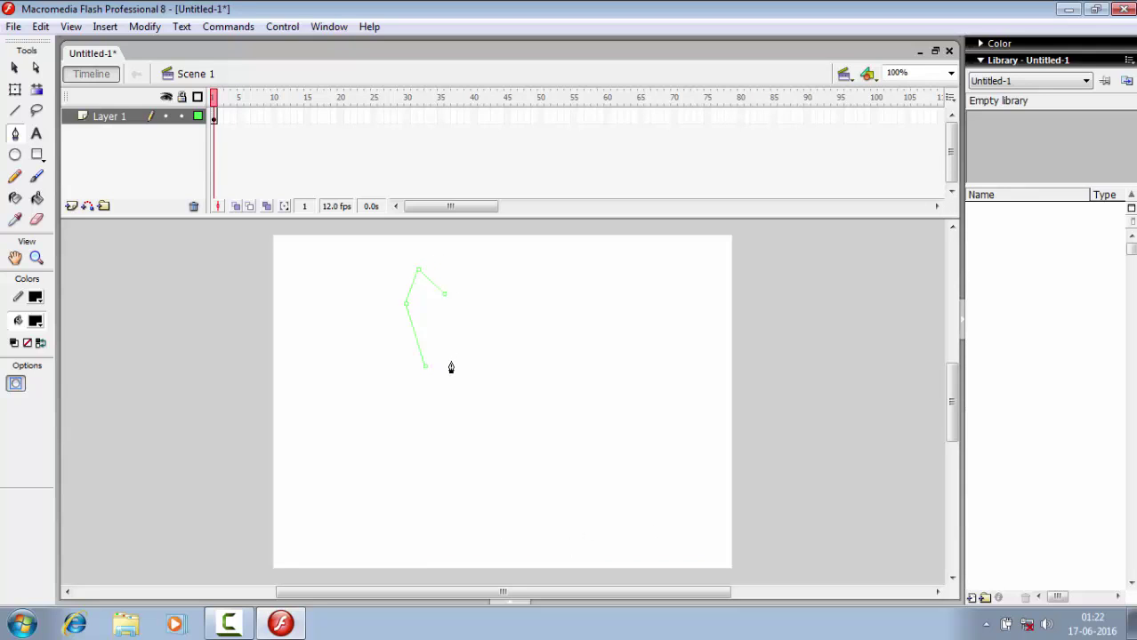
{"action": "left_click", "coordinate": [451, 362]}
{"action": "left_click", "coordinate": [426, 369]}
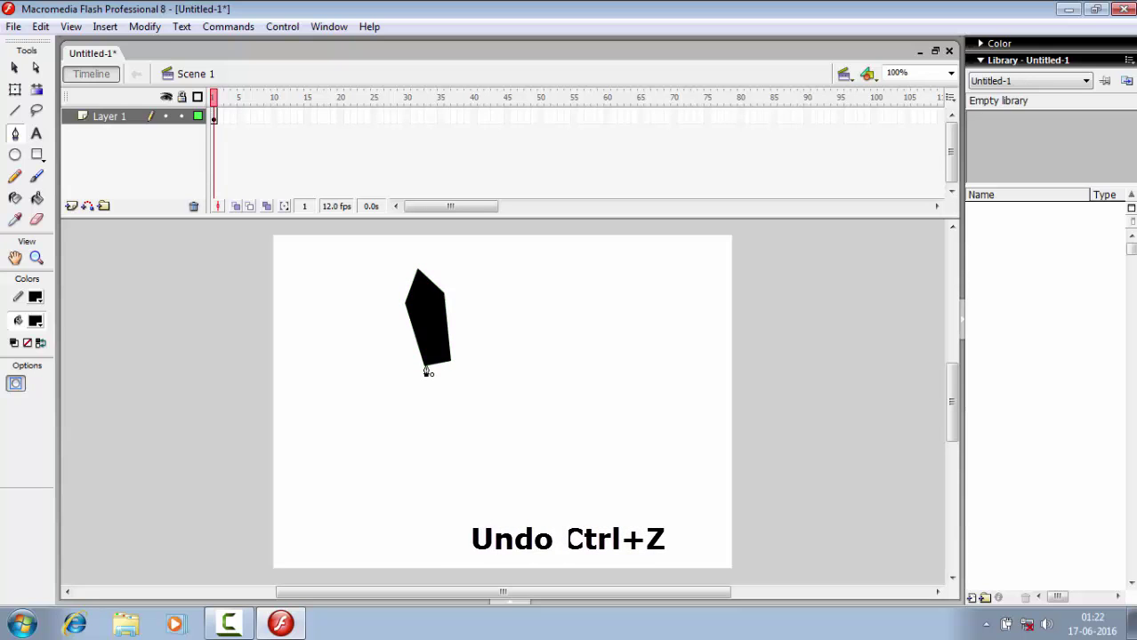
Undo the entire pen-drawn black shape
{"action": "key", "text": "ctrl+z"}
{"action": "key", "text": "ctrl+z"}
{"action": "key", "text": "ctrl+z"}
{"action": "key", "text": "ctrl+z"}
{"action": "key", "text": "ctrl+z"}
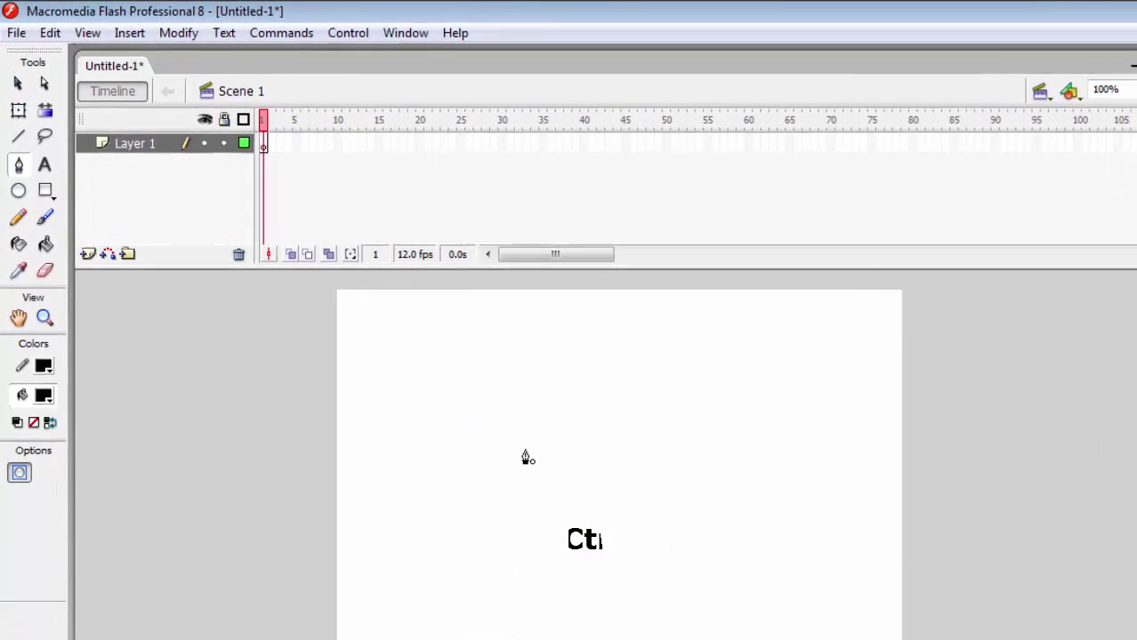
Set the fill colour to none and draw a closed, tall five-sided outline with the Pen tool in the upper middle of the stage
{"action": "left_click", "coordinate": [44, 396]}
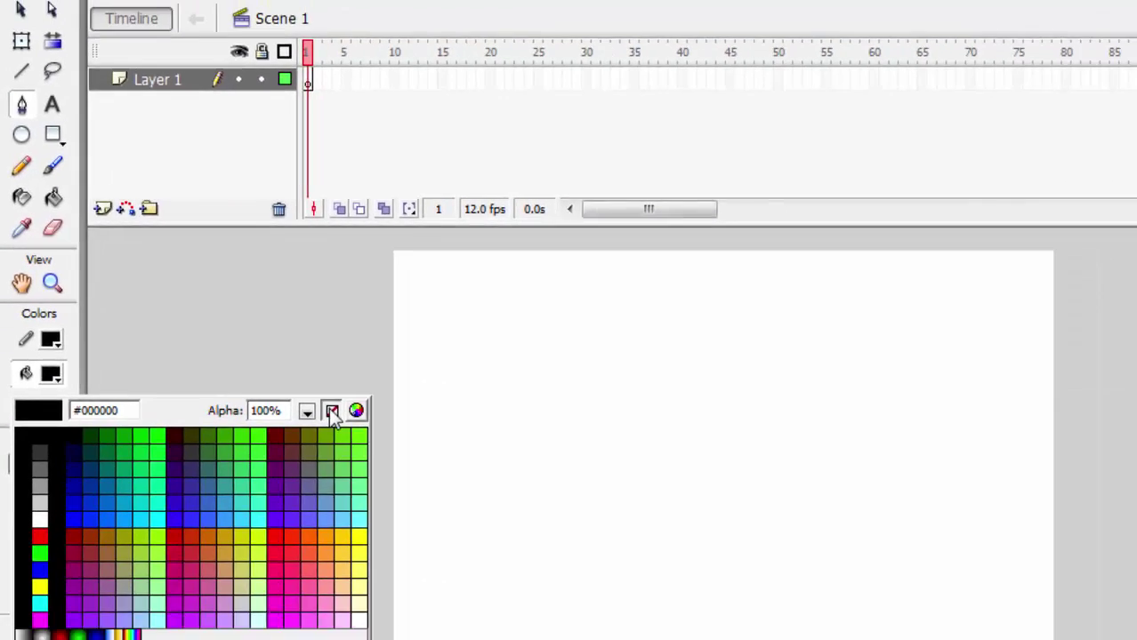
{"action": "left_click", "coordinate": [355, 471]}
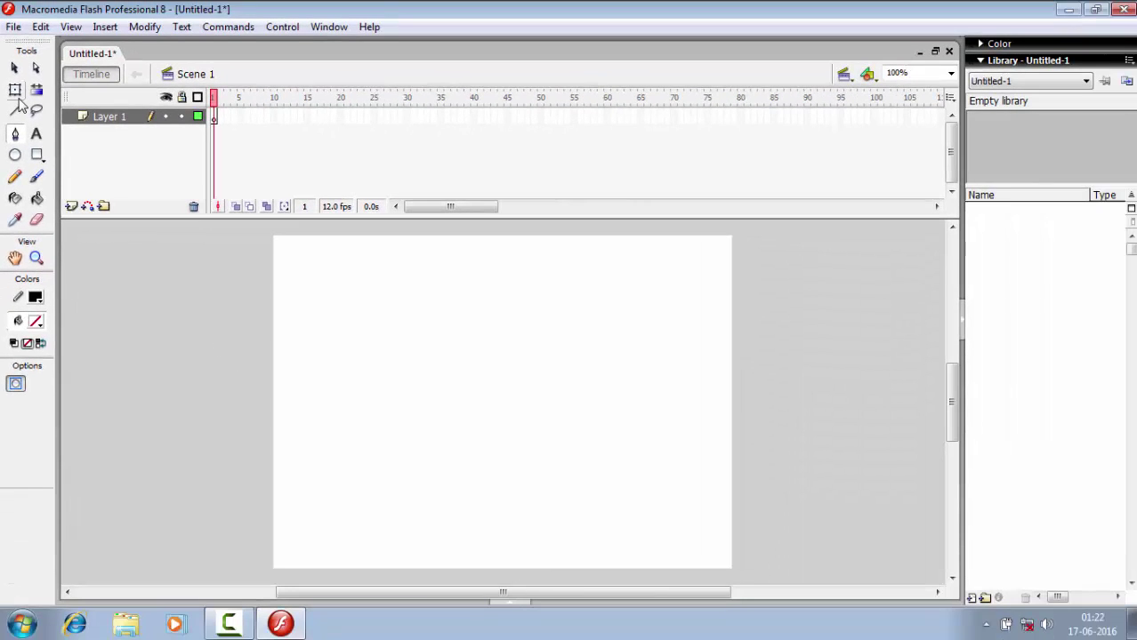
{"action": "left_click", "coordinate": [15, 135]}
{"action": "left_click", "coordinate": [450, 307]}
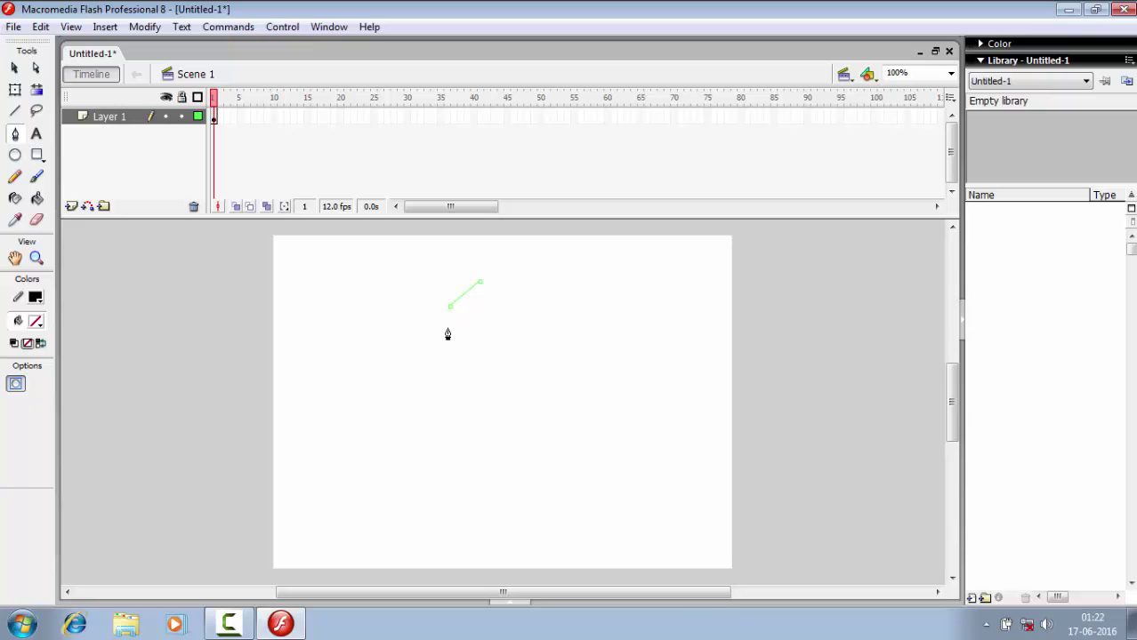
{"action": "left_click", "coordinate": [461, 383]}
{"action": "left_click", "coordinate": [493, 379]}
{"action": "left_click", "coordinate": [507, 311]}
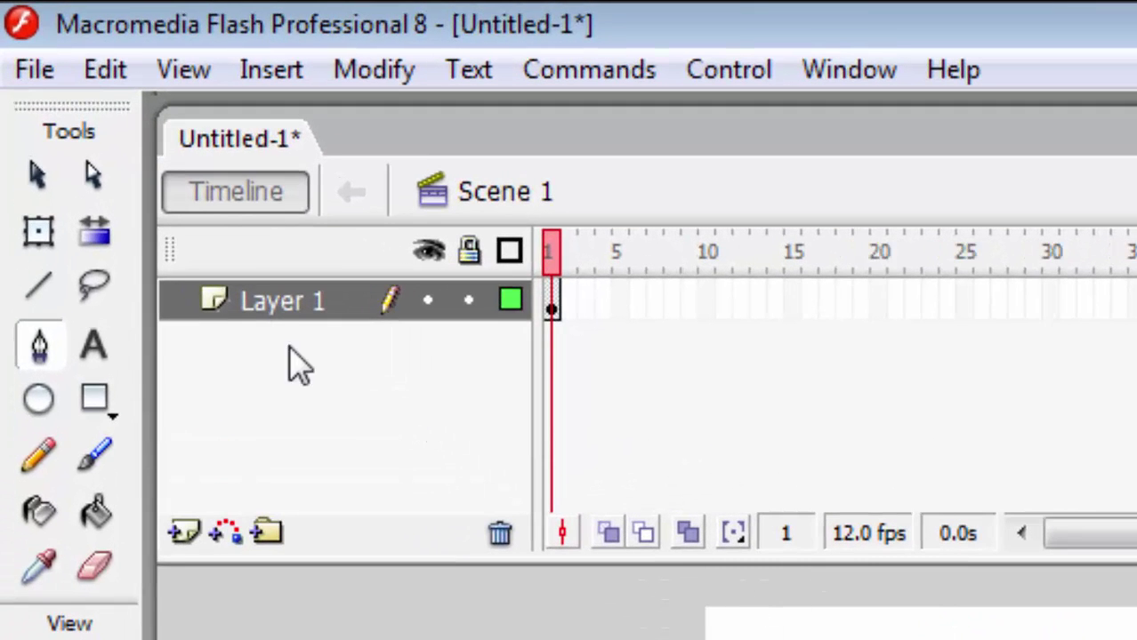
Use the Selection tool to pull the outline's top corner upward and raise its lower right corner to level the bottom edge
{"action": "left_click", "coordinate": [39, 176]}
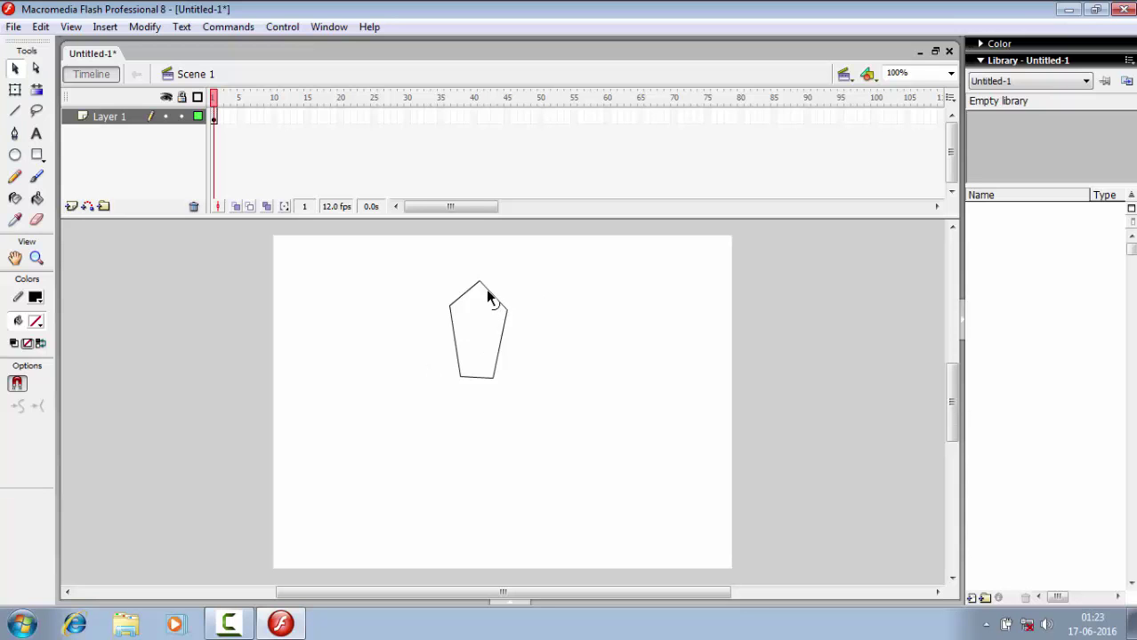
{"action": "left_click_drag", "start_coordinate": [478, 283], "coordinate": [479, 269]}
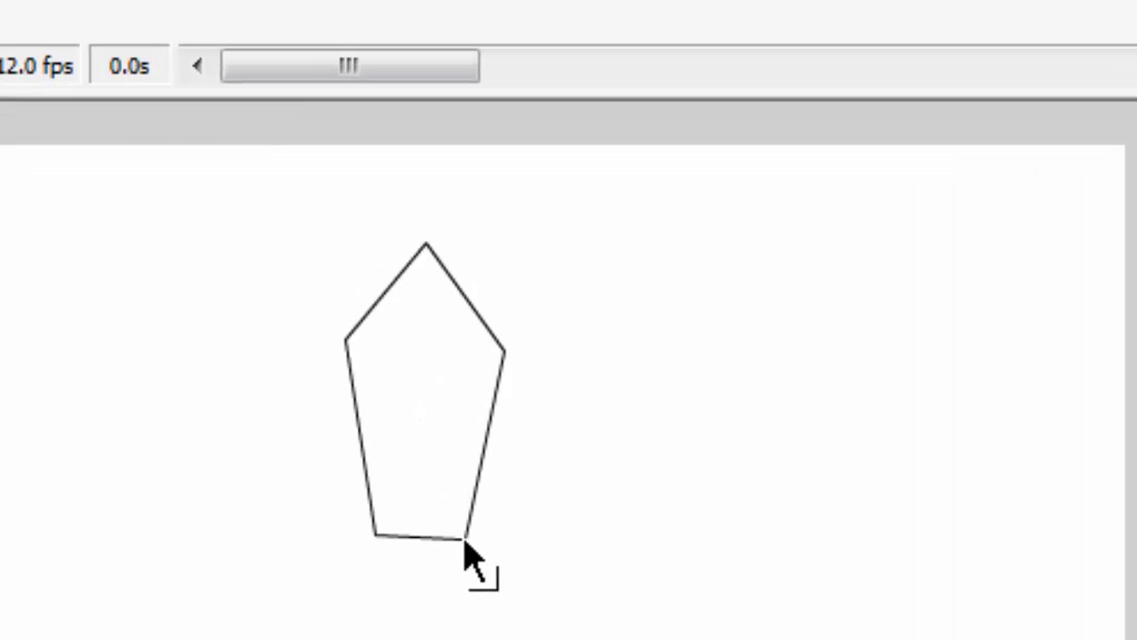
{"action": "left_click_drag", "start_coordinate": [465, 537], "coordinate": [463, 533]}
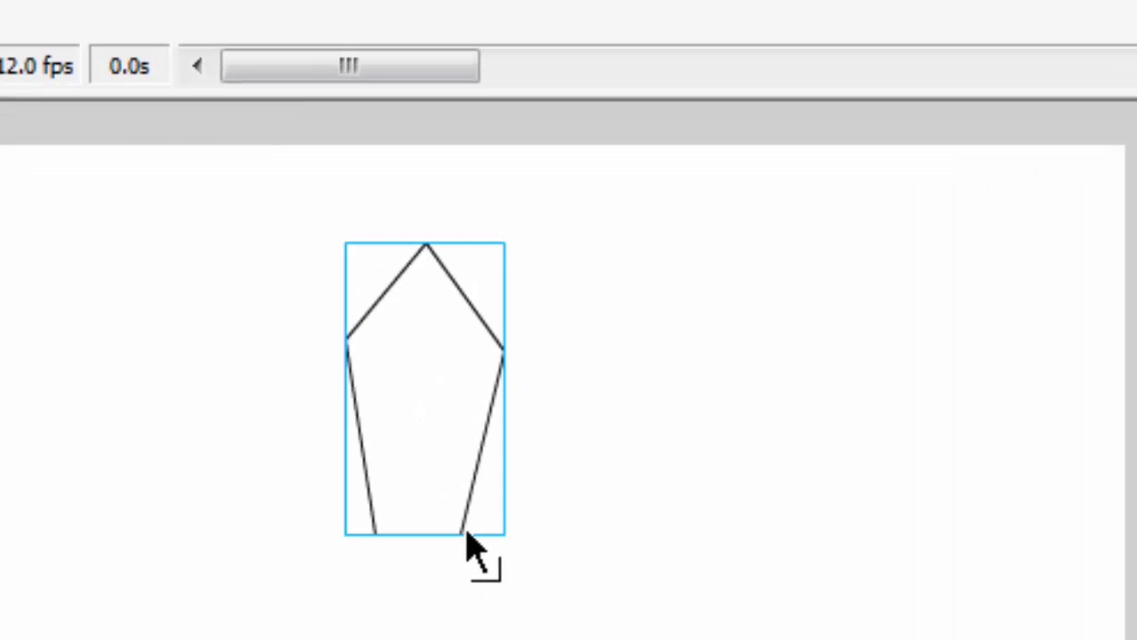
{"action": "left_click", "coordinate": [522, 460]}
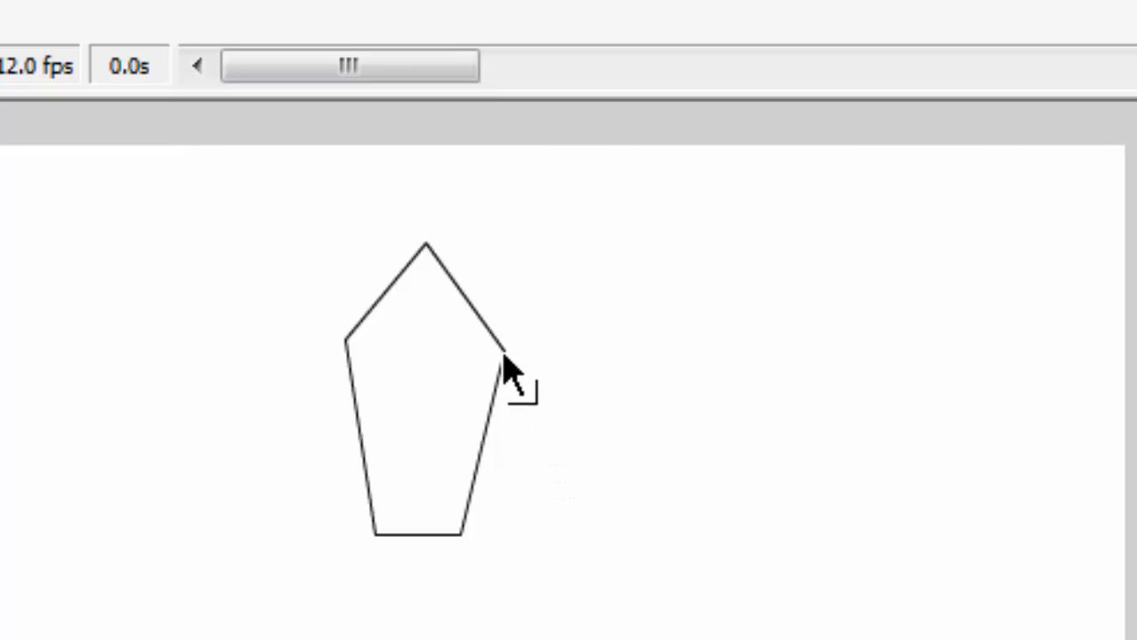
Reshape the outline by moving its right corner inward, bowing both right-hand edges outward into curves, and adjusting the left corner
{"action": "left_click_drag", "start_coordinate": [504, 355], "coordinate": [480, 351]}
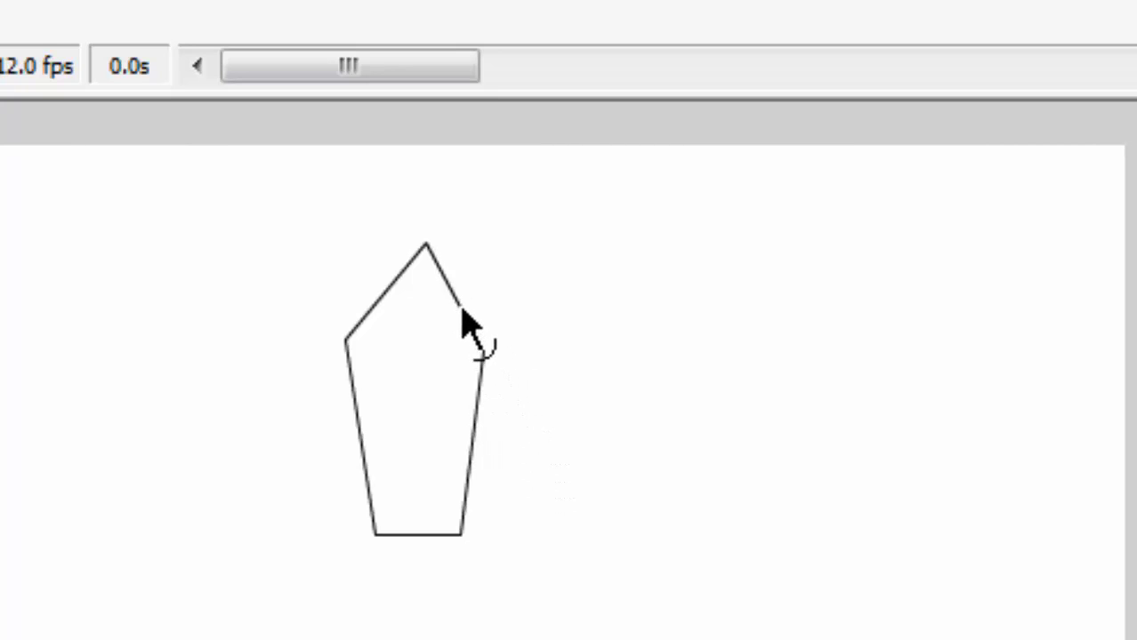
{"action": "left_click_drag", "start_coordinate": [459, 309], "coordinate": [471, 307]}
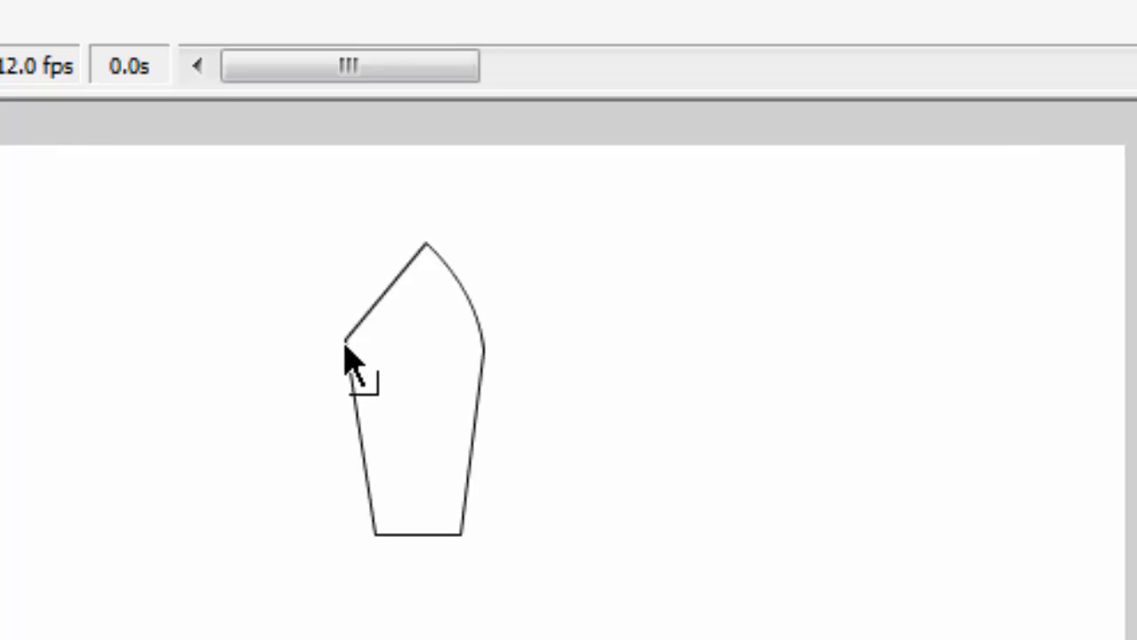
{"action": "mouse_move", "coordinate": [347, 345]}
{"action": "left_mouse_down"}
{"action": "mouse_move", "coordinate": [360, 373]}
{"action": "mouse_move", "coordinate": [347, 361]}
{"action": "left_mouse_up"}
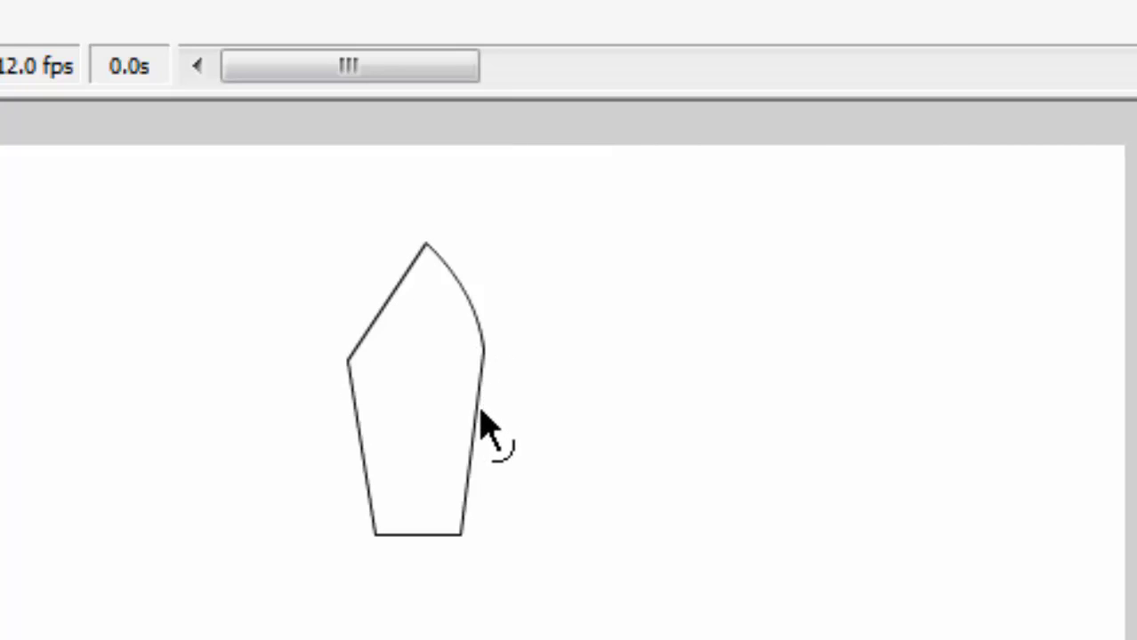
{"action": "left_click_drag", "start_coordinate": [480, 431], "coordinate": [487, 432]}
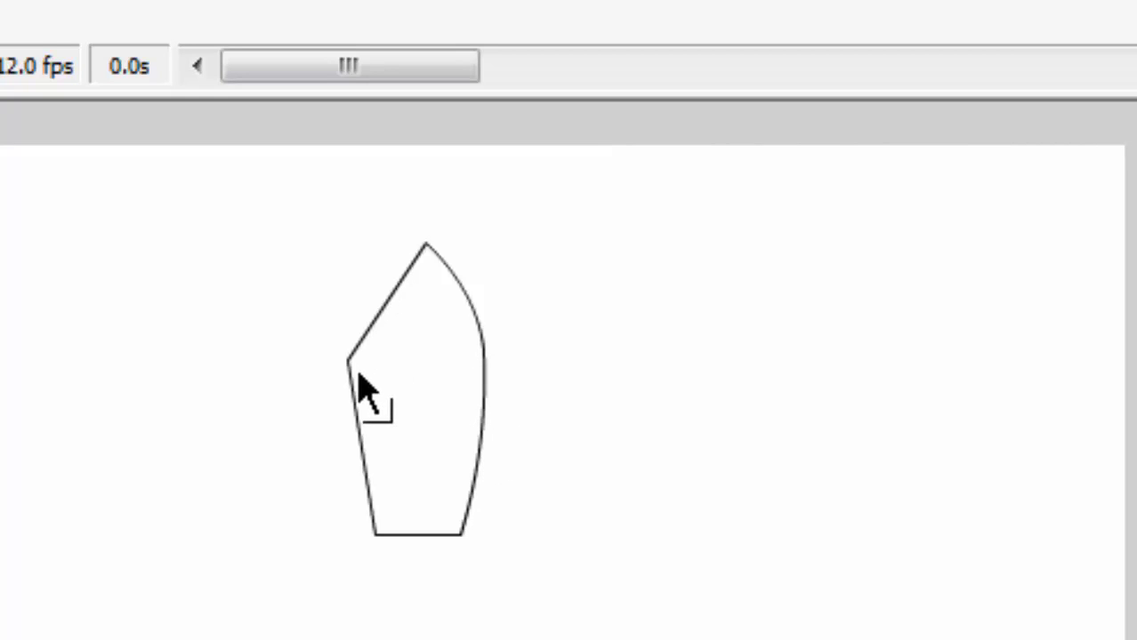
{"action": "left_click_drag", "start_coordinate": [355, 361], "coordinate": [346, 341]}
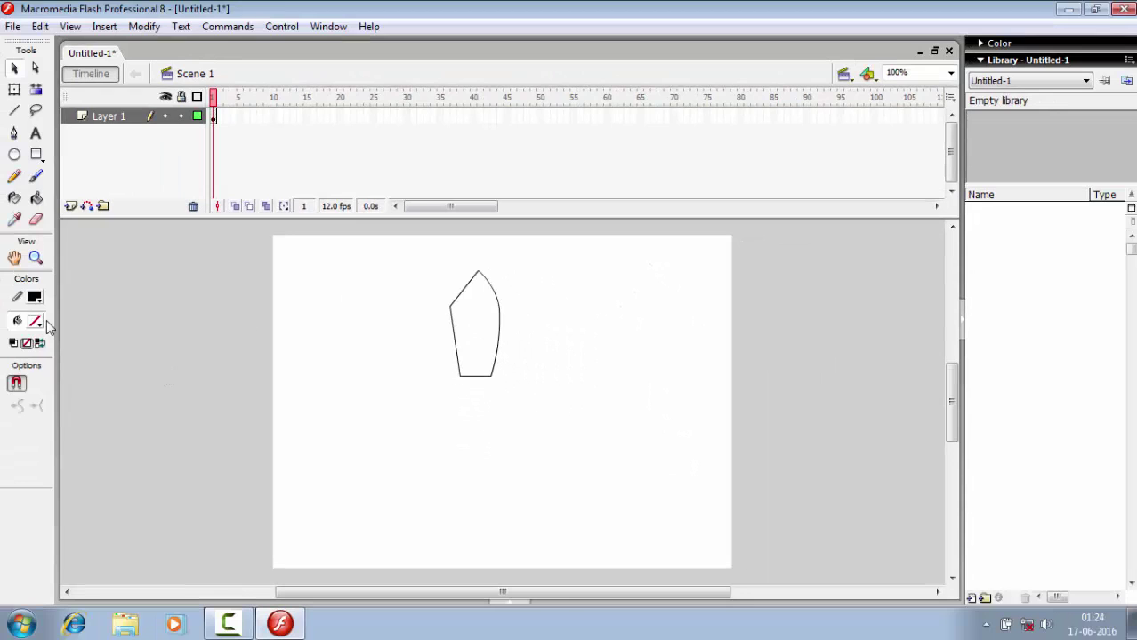
Try painting a thick black vertical stroke inside the outline with a large Brush tool, and undo the stroke
{"action": "left_click", "coordinate": [36, 179]}
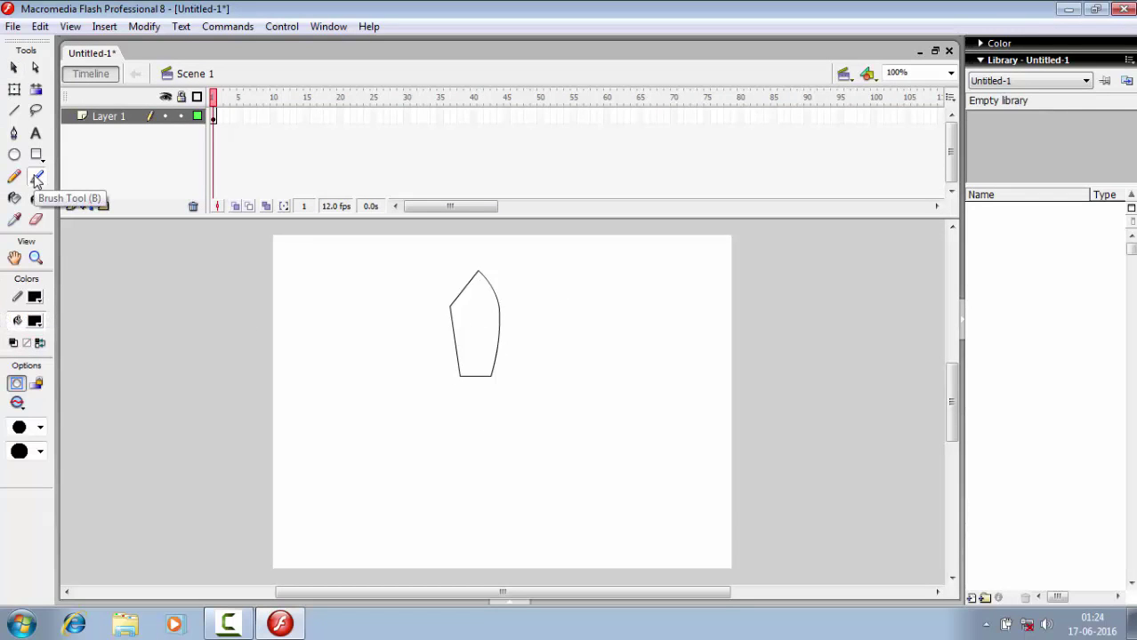
{"action": "left_click", "coordinate": [40, 428]}
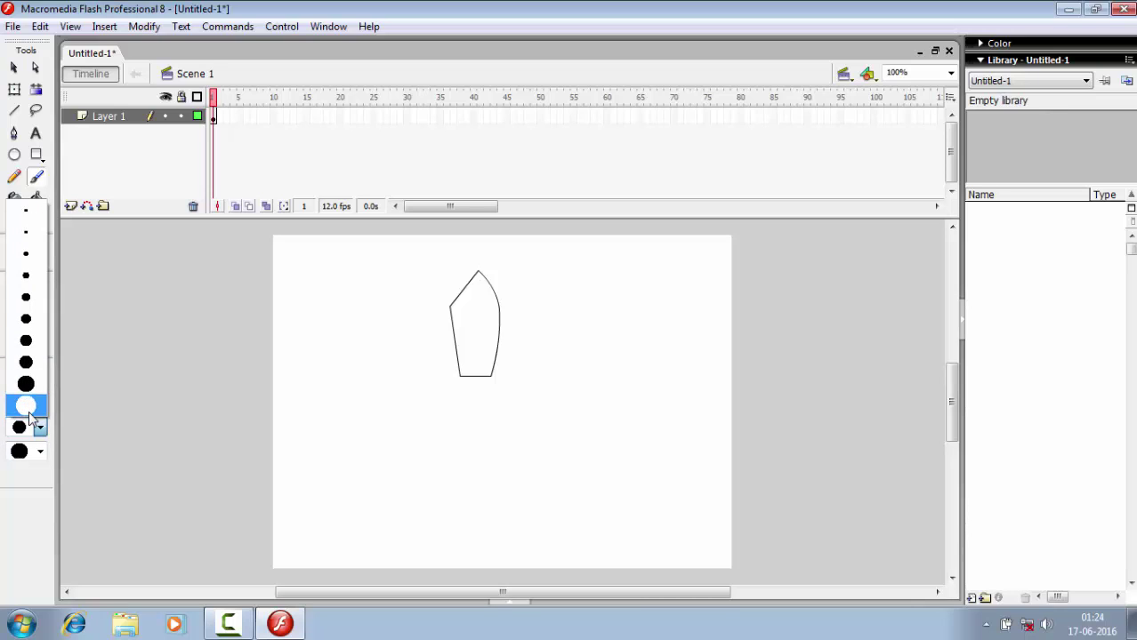
{"action": "left_click", "coordinate": [26, 384]}
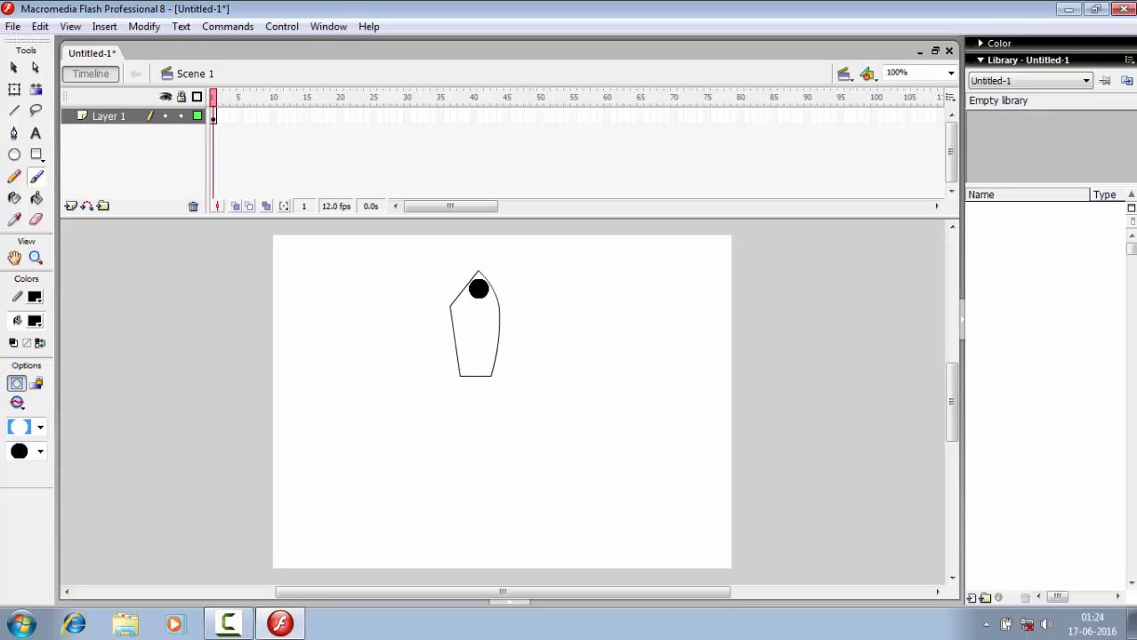
{"action": "left_click_drag", "start_coordinate": [477, 289], "coordinate": [481, 349]}
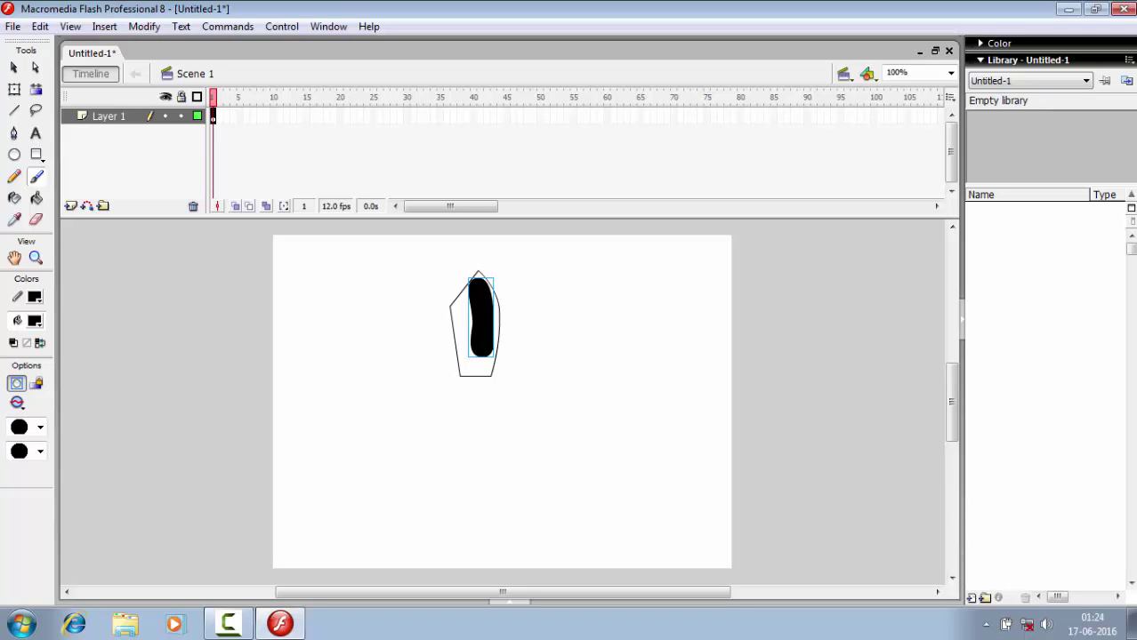
{"action": "key", "text": "ctrl+z"}
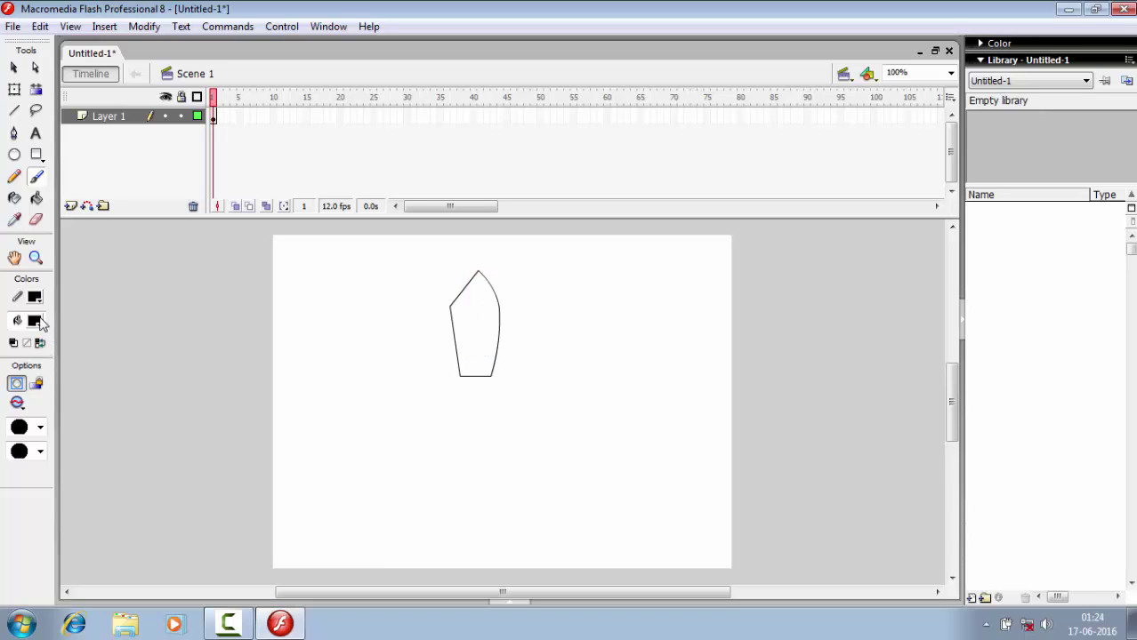
Set the fill colour to bright green, try a brush stroke inside the outline, and undo the stroke
{"action": "left_click", "coordinate": [35, 322]}
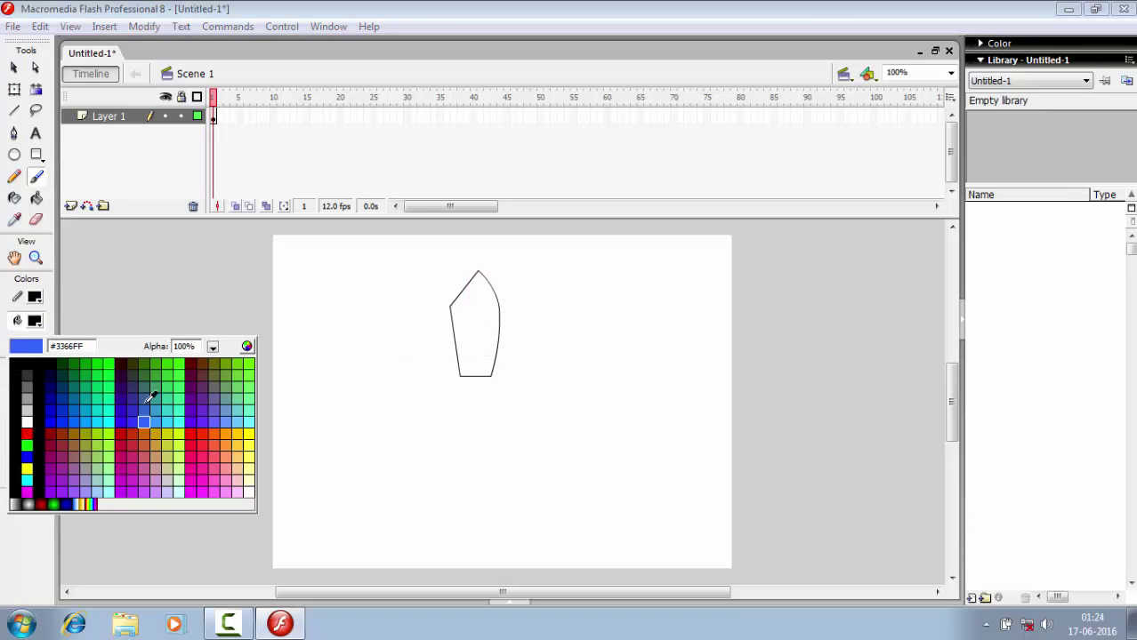
{"action": "left_click", "coordinate": [179, 372]}
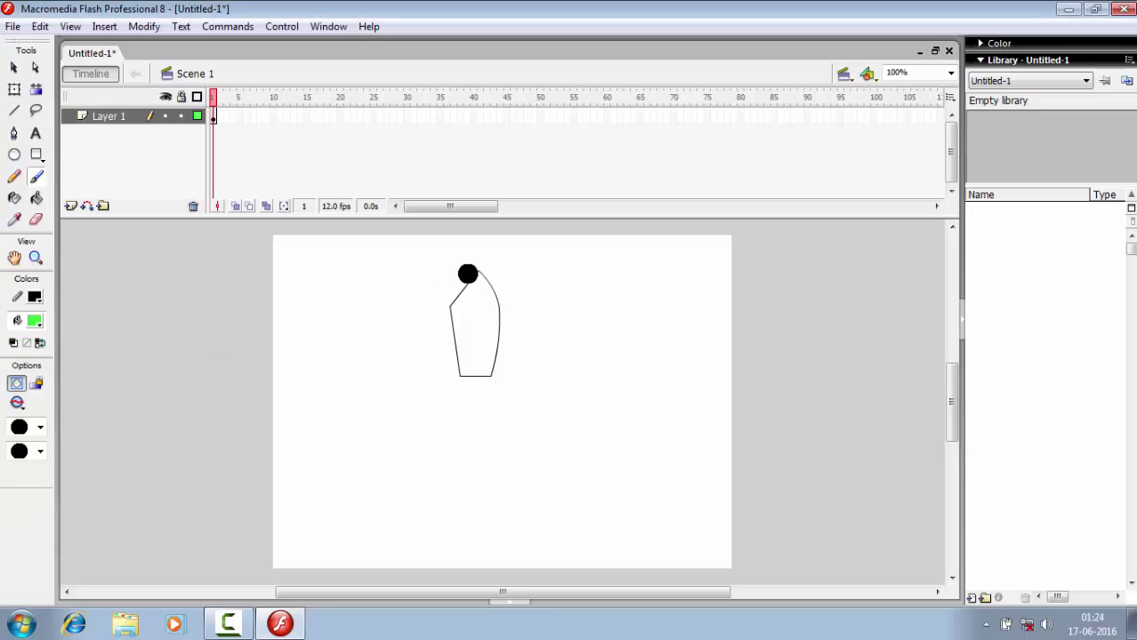
{"action": "mouse_move", "coordinate": [480, 287]}
{"action": "left_mouse_down"}
{"action": "mouse_move", "coordinate": [475, 354]}
{"action": "mouse_move", "coordinate": [485, 295]}
{"action": "mouse_move", "coordinate": [489, 337]}
{"action": "mouse_move", "coordinate": [482, 366]}
{"action": "mouse_move", "coordinate": [470, 369]}
{"action": "mouse_move", "coordinate": [459, 308]}
{"action": "mouse_move", "coordinate": [468, 297]}
{"action": "mouse_move", "coordinate": [470, 311]}
{"action": "mouse_move", "coordinate": [475, 283]}
{"action": "mouse_move", "coordinate": [481, 315]}
{"action": "left_mouse_up"}
{"action": "key", "text": "ctrl+z"}
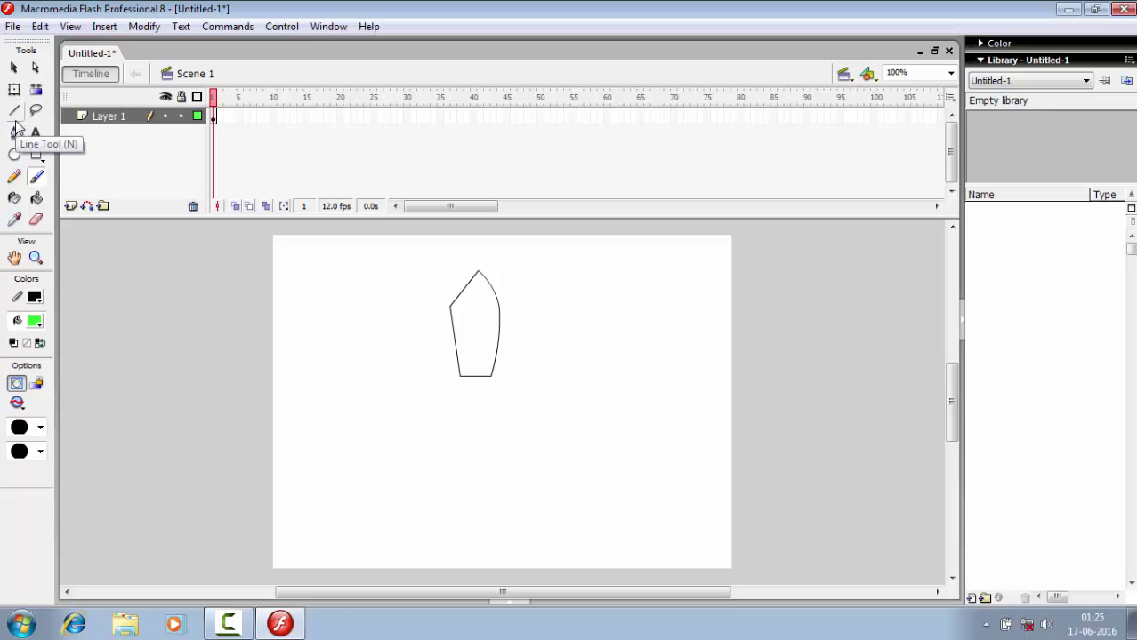
Use the Selection tool to curve the outline's bottom edge upward and nudge its two bottom corners slightly inward and up
{"action": "left_click", "coordinate": [13, 67]}
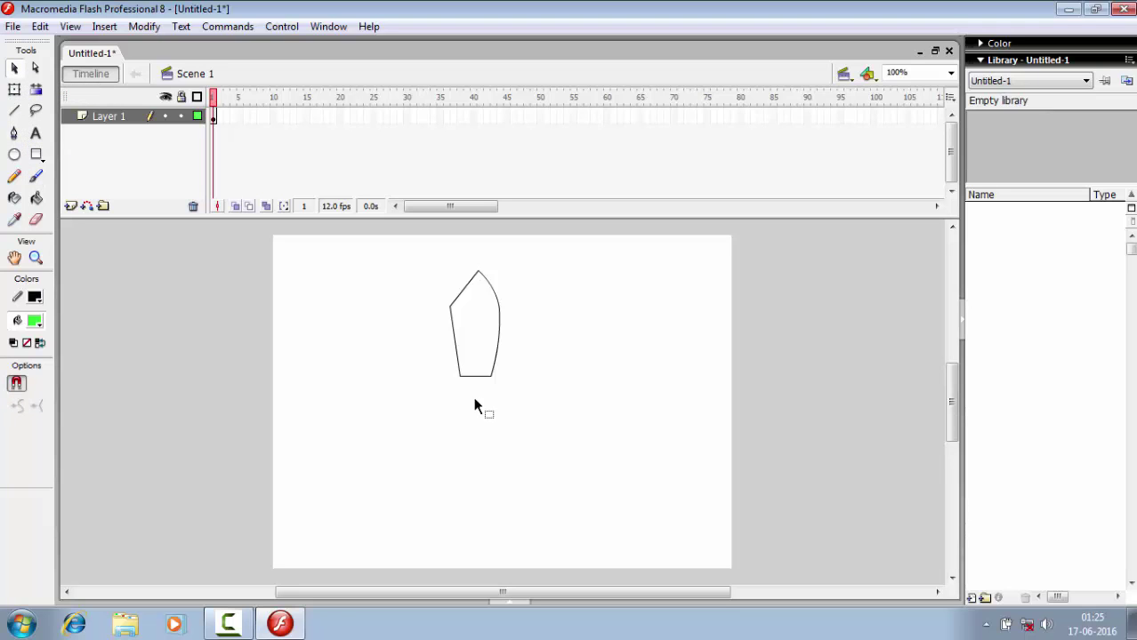
{"action": "left_click_drag", "start_coordinate": [476, 377], "coordinate": [472, 372]}
{"action": "left_click_drag", "start_coordinate": [460, 377], "coordinate": [467, 380]}
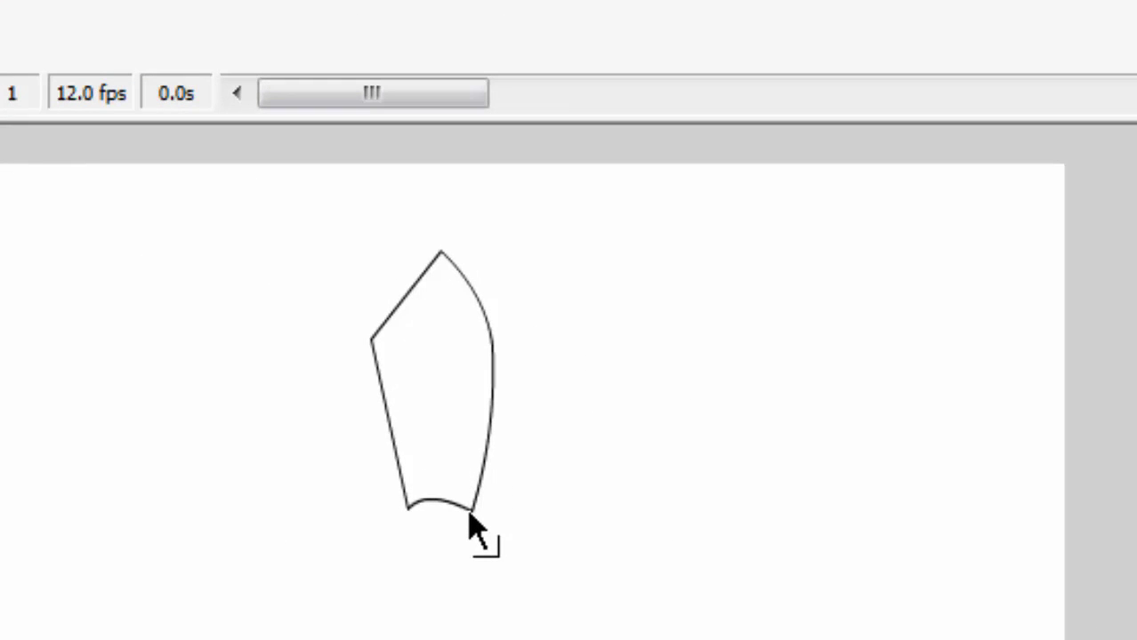
{"action": "left_click_drag", "start_coordinate": [470, 509], "coordinate": [471, 508]}
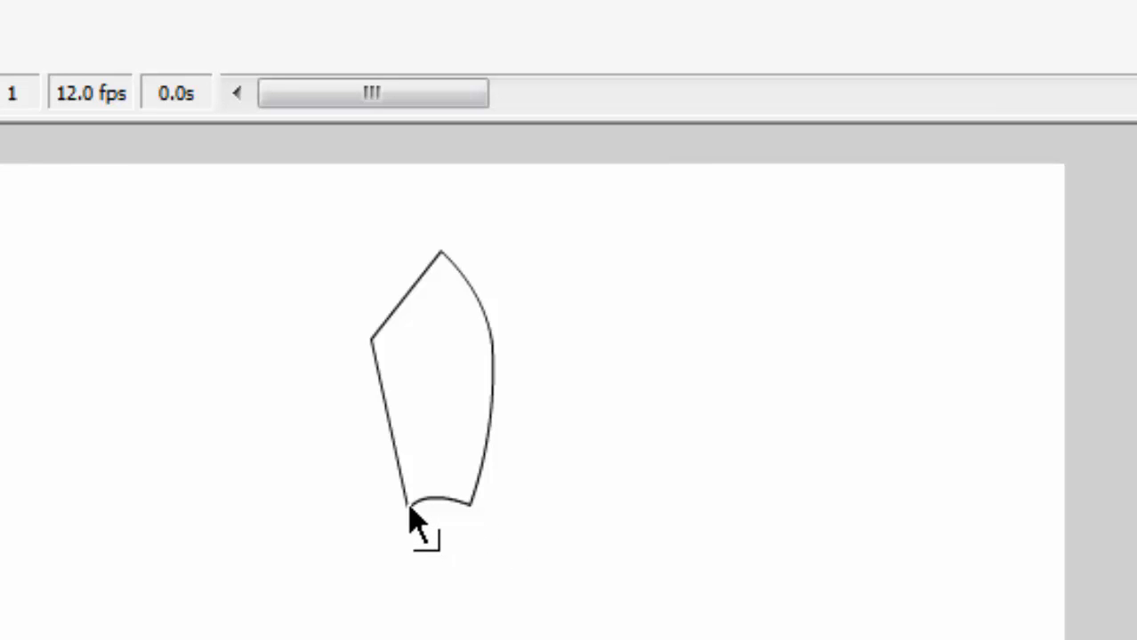
{"action": "left_click_drag", "start_coordinate": [410, 510], "coordinate": [407, 503]}
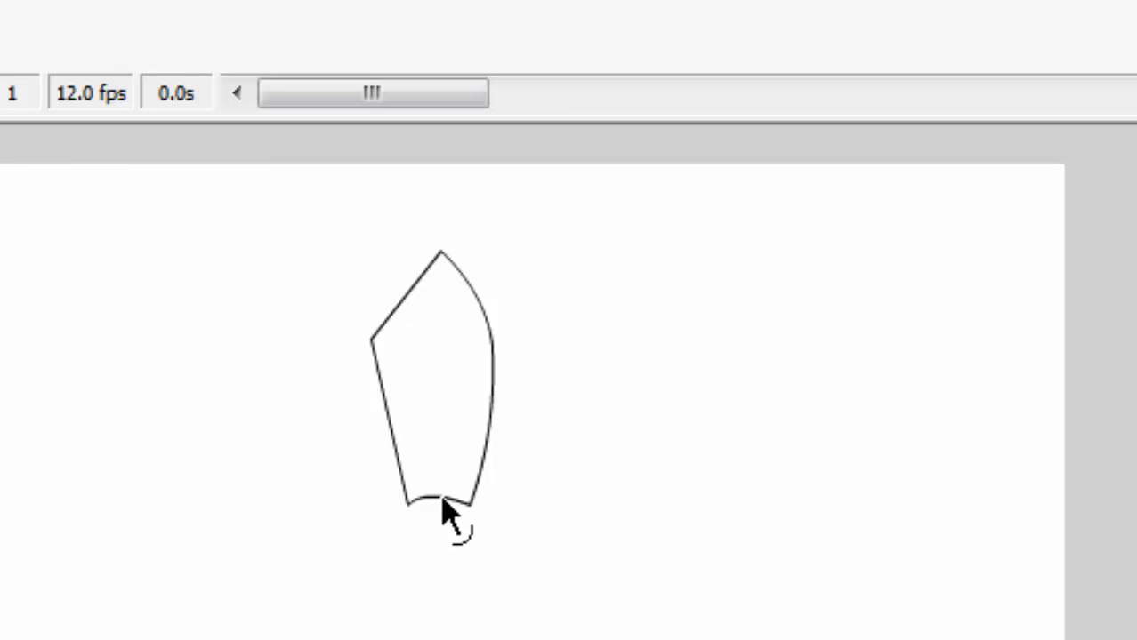
{"action": "left_click_drag", "start_coordinate": [442, 500], "coordinate": [441, 495]}
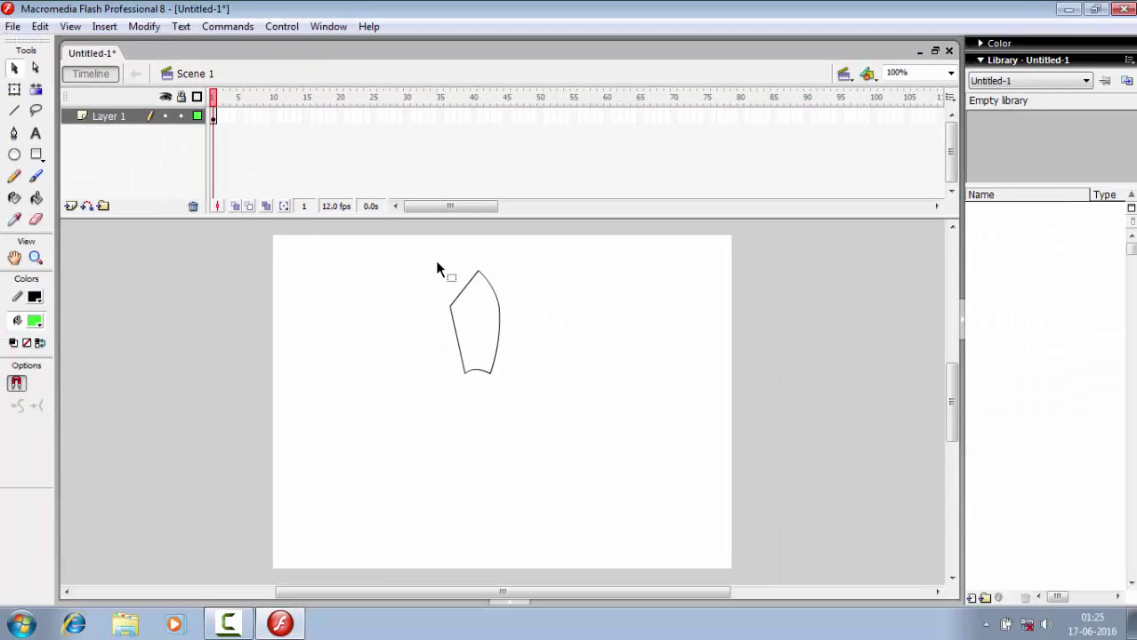
Convert the finished outline into a movie clip symbol named f1 and cut its instance from the stage
{"action": "mouse_move", "coordinate": [426, 261]}
{"action": "left_mouse_down"}
{"action": "mouse_move", "coordinate": [540, 397]}
{"action": "mouse_move", "coordinate": [521, 390]}
{"action": "left_mouse_up"}
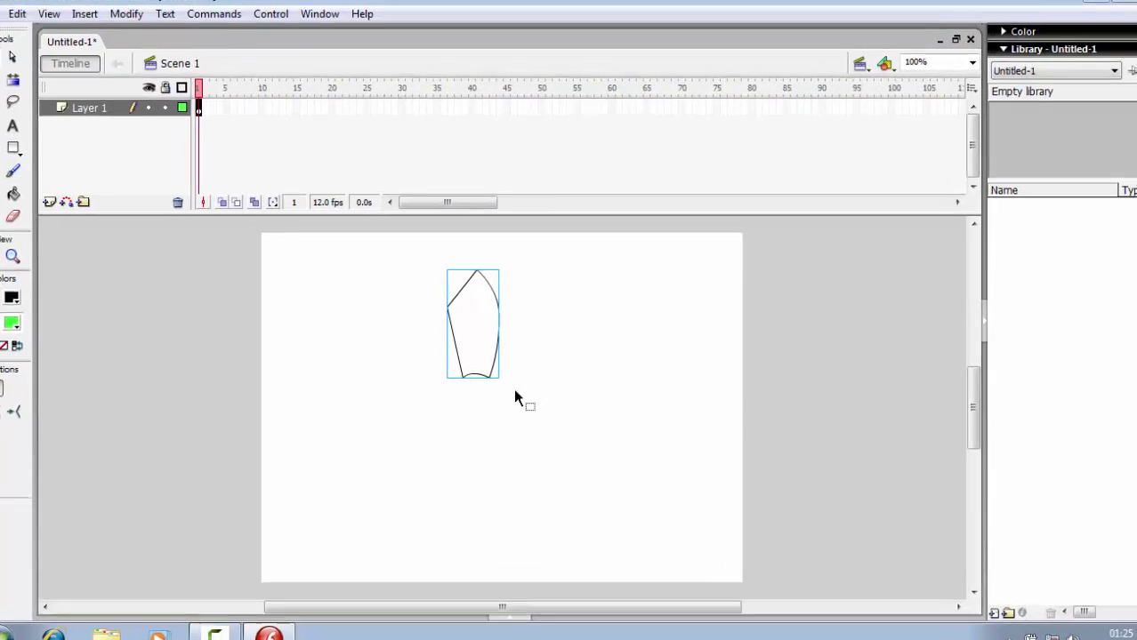
{"action": "right_click", "coordinate": [488, 285]}
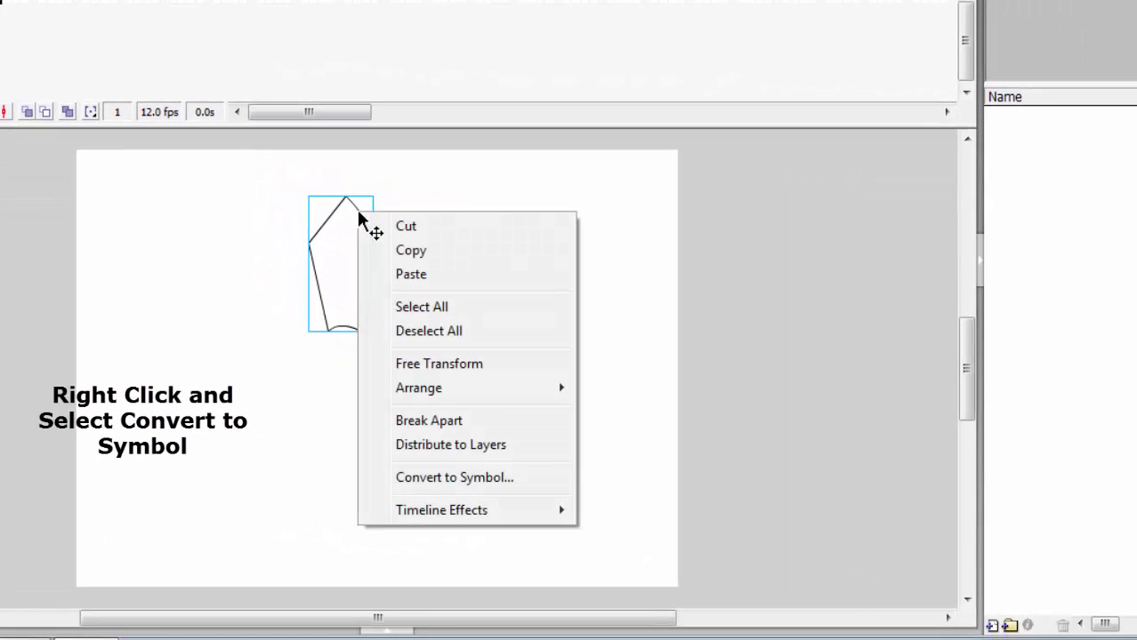
{"action": "left_click", "coordinate": [414, 481]}
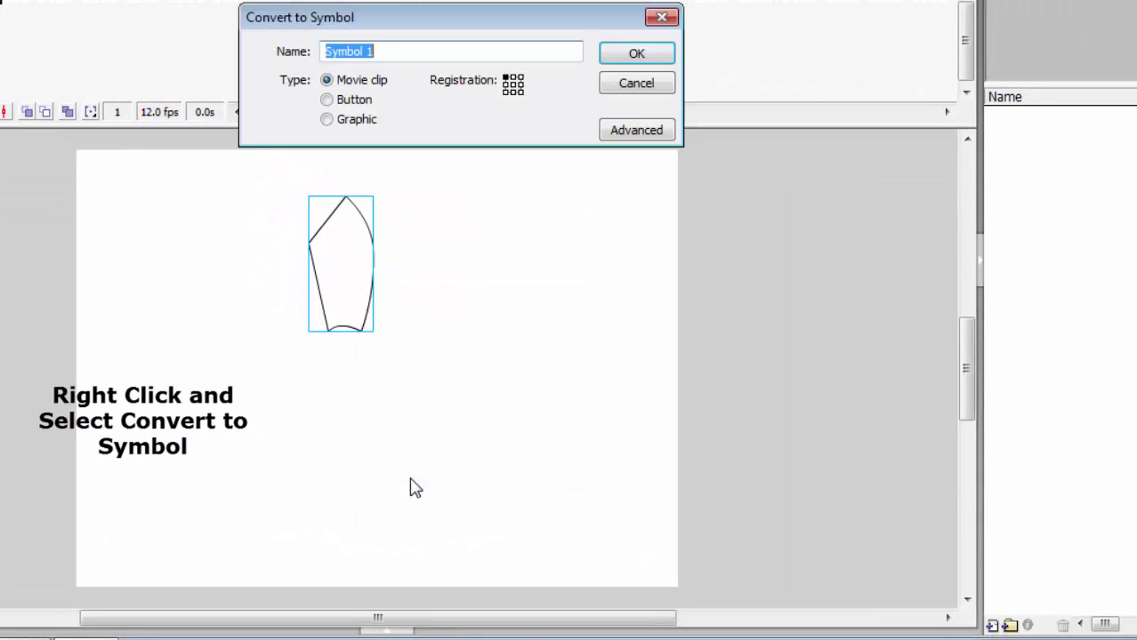
{"action": "type", "text": "f1"}
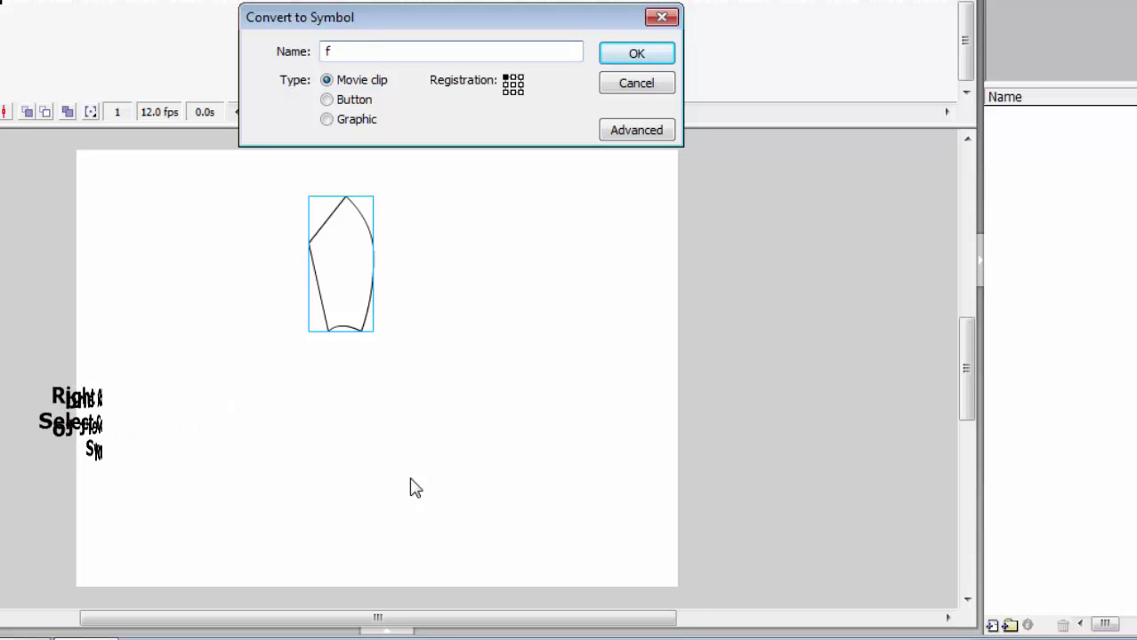
{"action": "left_click", "coordinate": [627, 58]}
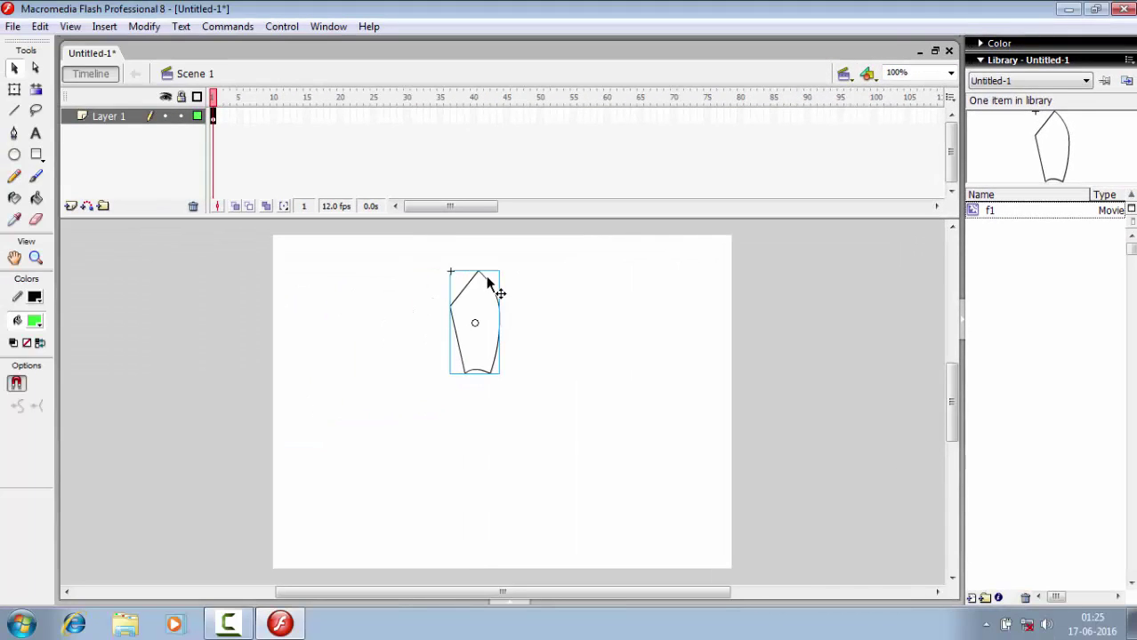
{"action": "right_click", "coordinate": [487, 284]}
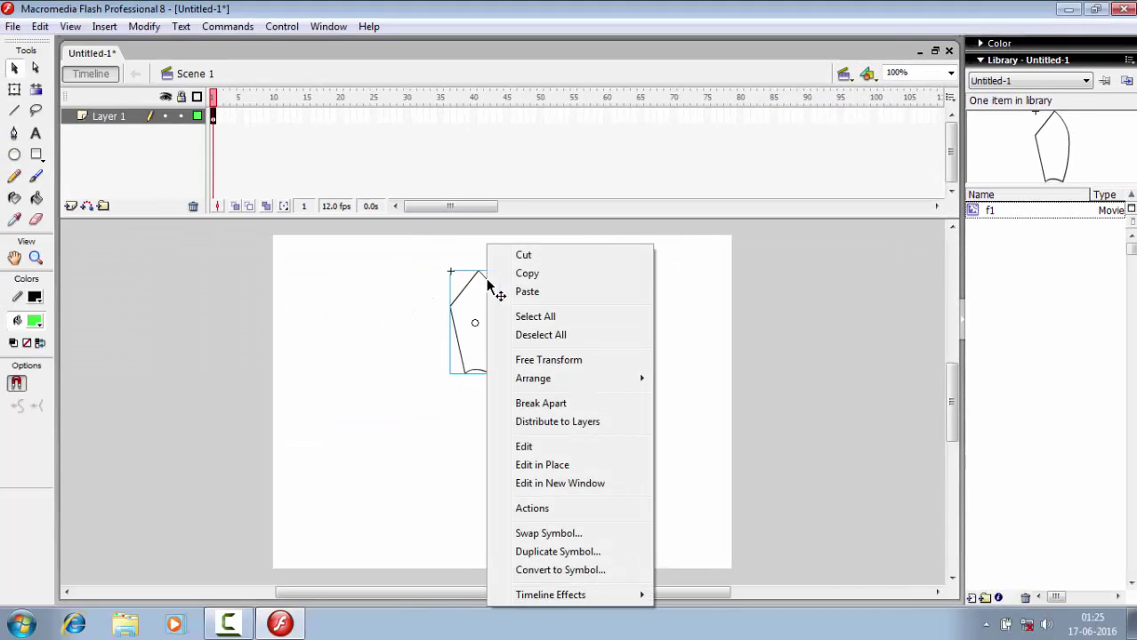
{"action": "left_click", "coordinate": [523, 257]}
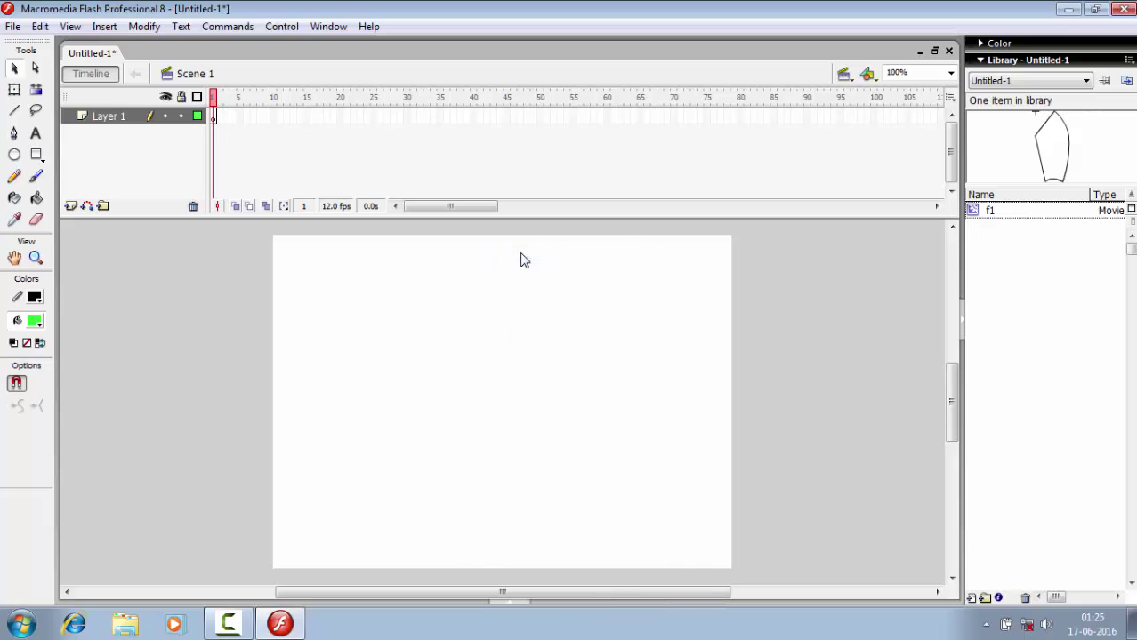
Draw a small circle near the middle of the stage with the Oval tool, using the red-to-black radial gradient fill
{"action": "left_click", "coordinate": [14, 155]}
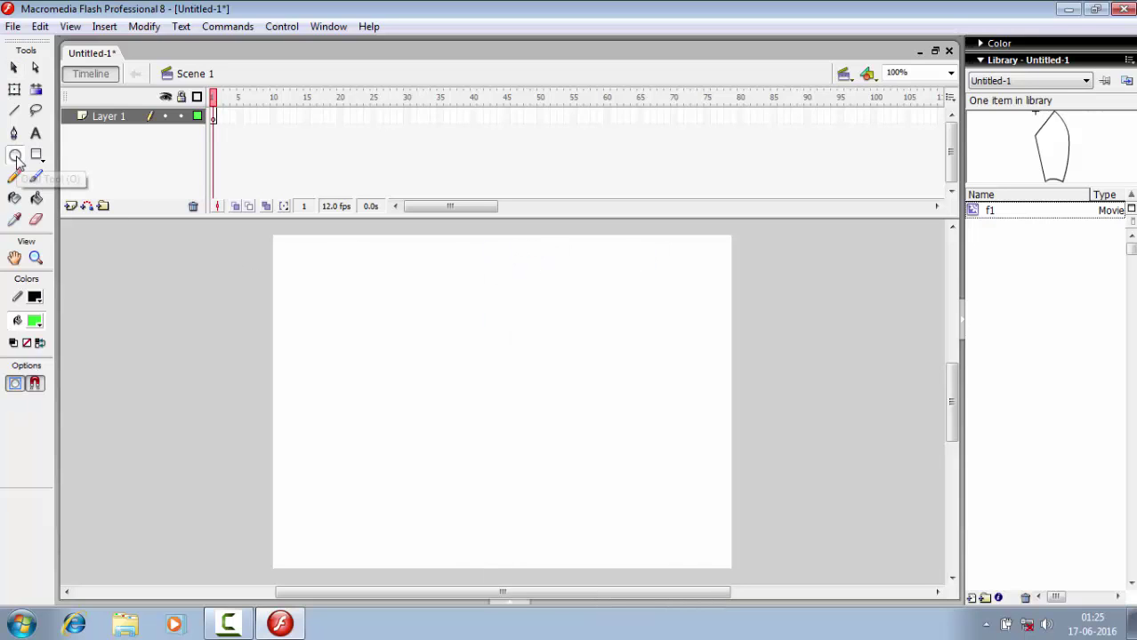
{"action": "left_click", "coordinate": [35, 322]}
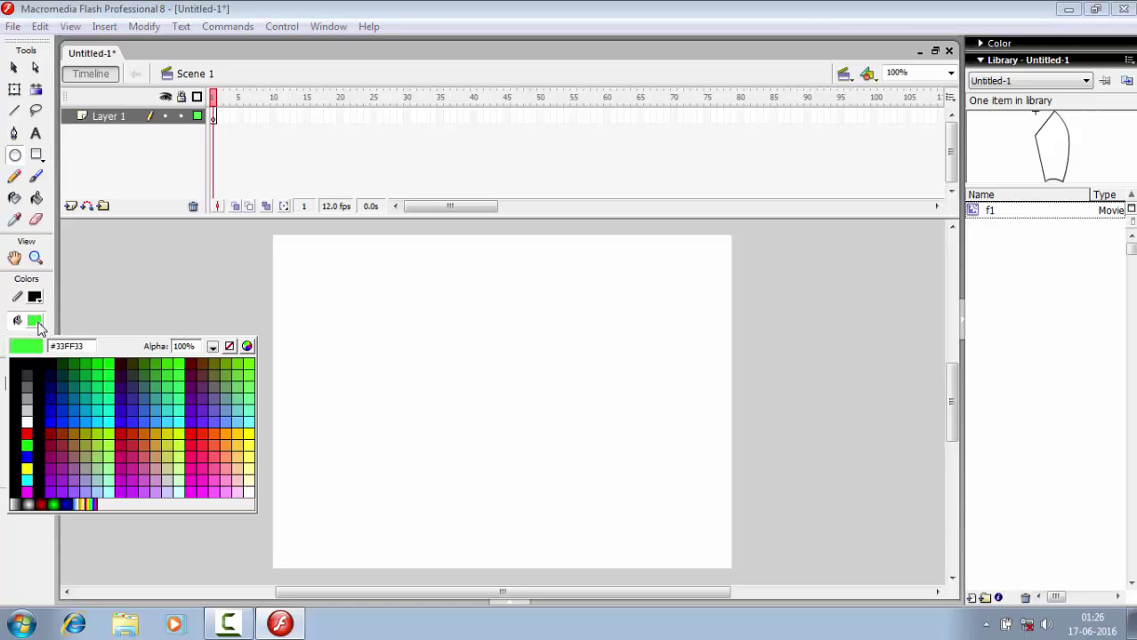
{"action": "left_click", "coordinate": [42, 504]}
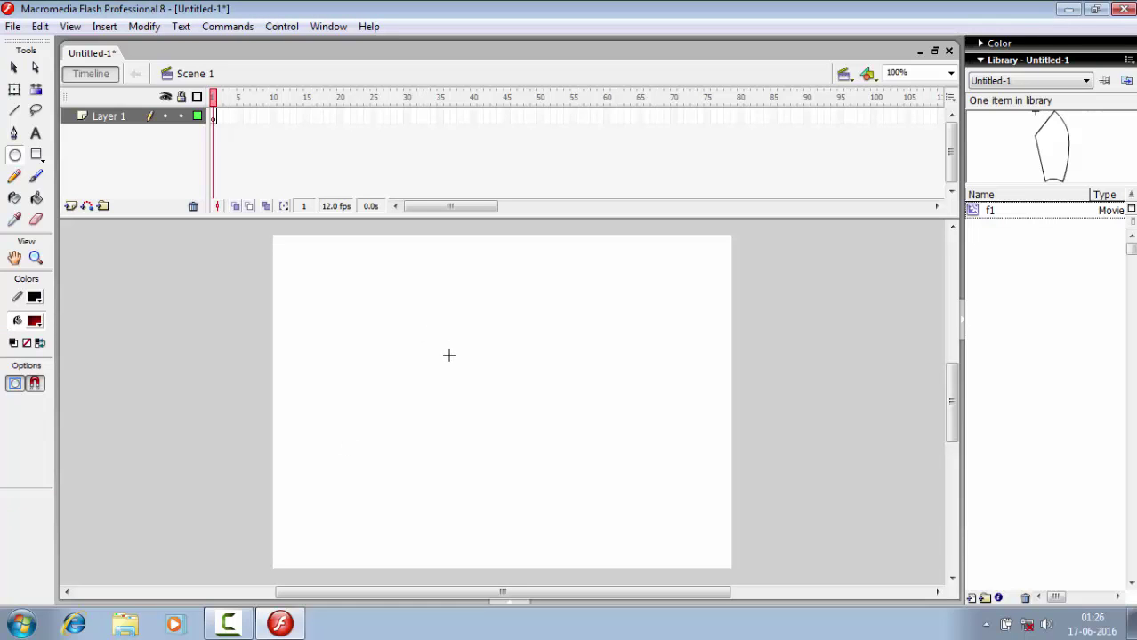
{"action": "left_click_drag", "start_coordinate": [449, 355], "coordinate": [489, 384]}
Convert the gradient circle into a movie clip symbol named c1 and cut its instance from the stage
{"action": "left_click", "coordinate": [13, 67]}
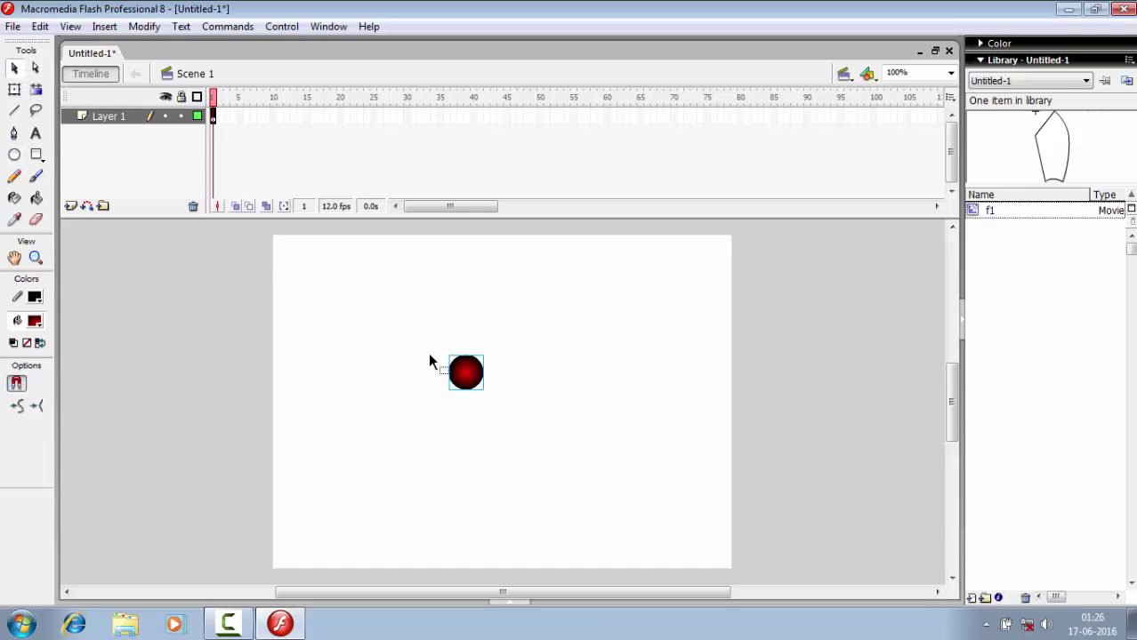
{"action": "right_click", "coordinate": [465, 365]}
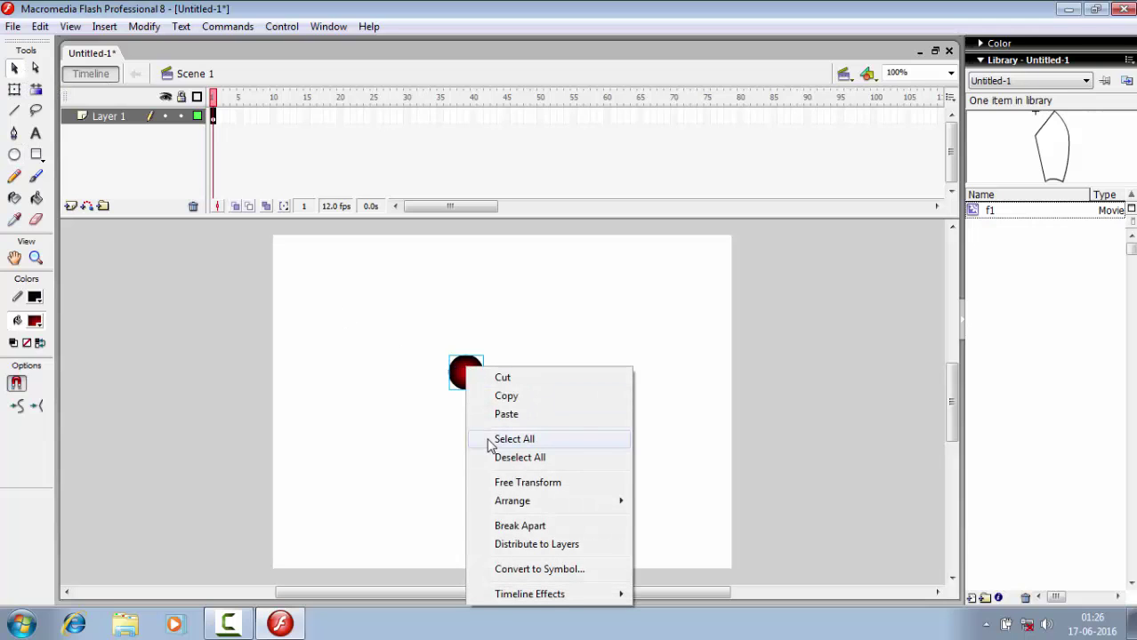
{"action": "mouse_move", "coordinate": [504, 511]}
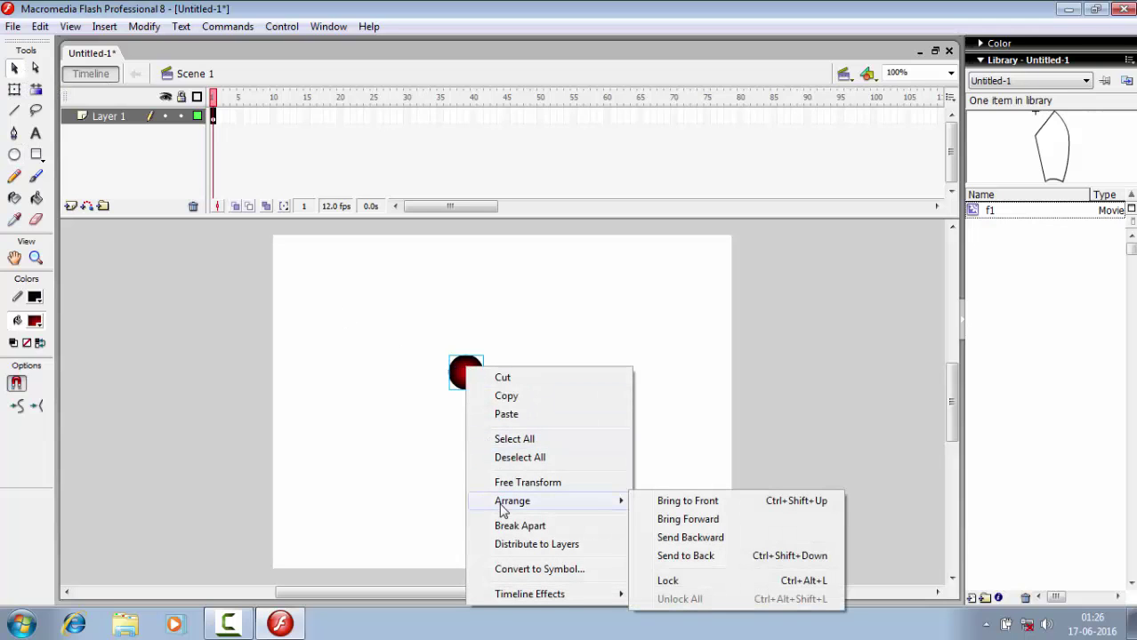
{"action": "left_click", "coordinate": [500, 569]}
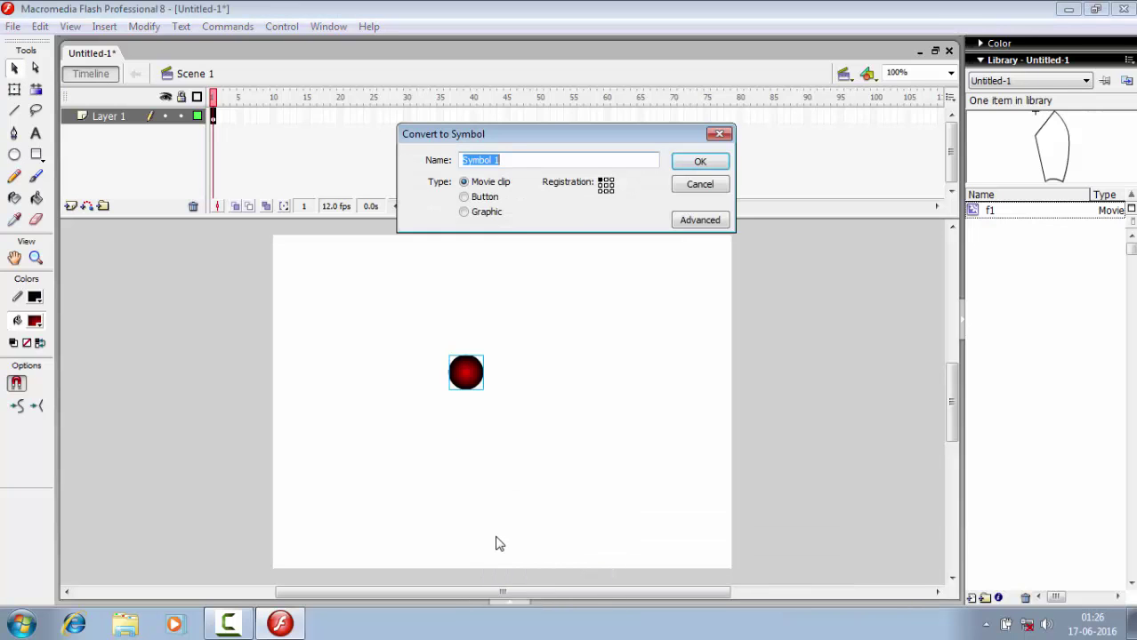
{"action": "type", "text": "c1"}
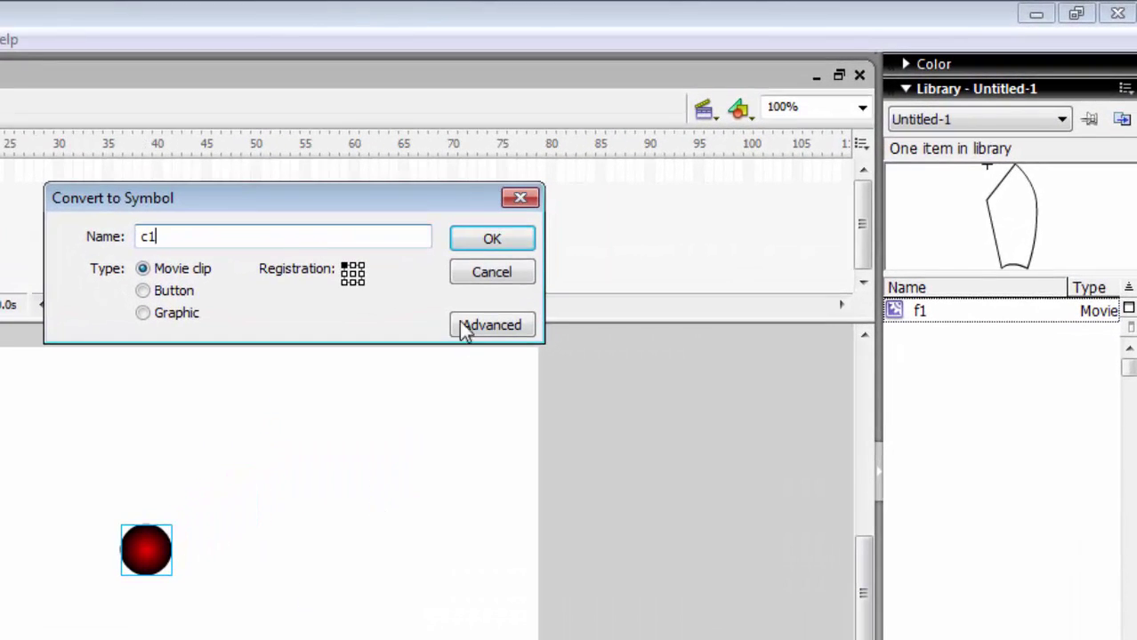
{"action": "left_click", "coordinate": [491, 238]}
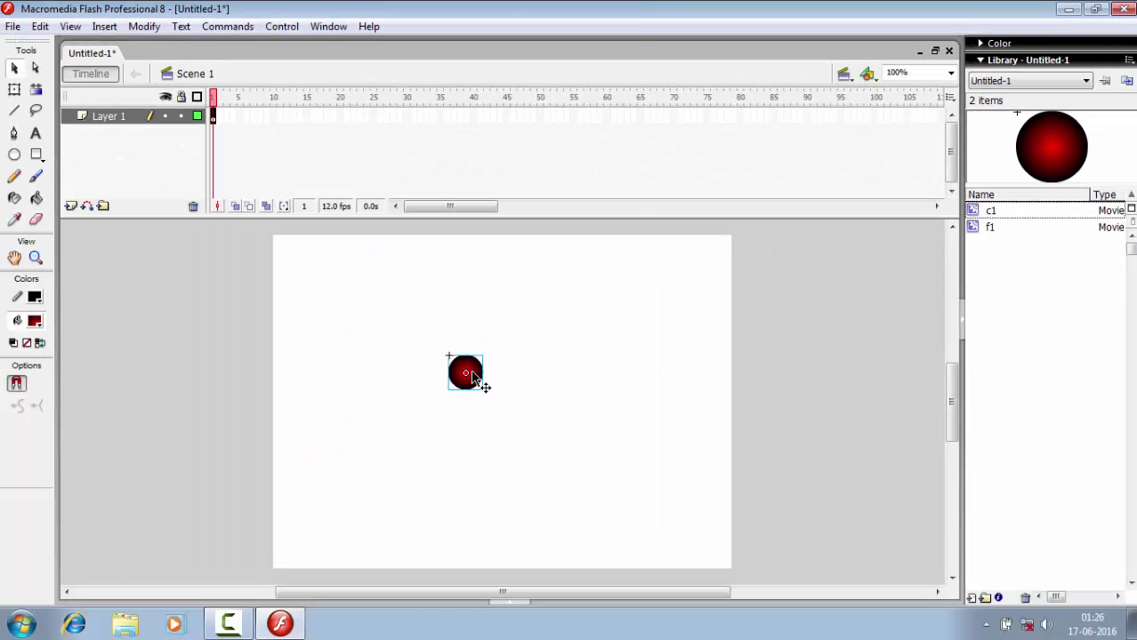
{"action": "right_click", "coordinate": [472, 378]}
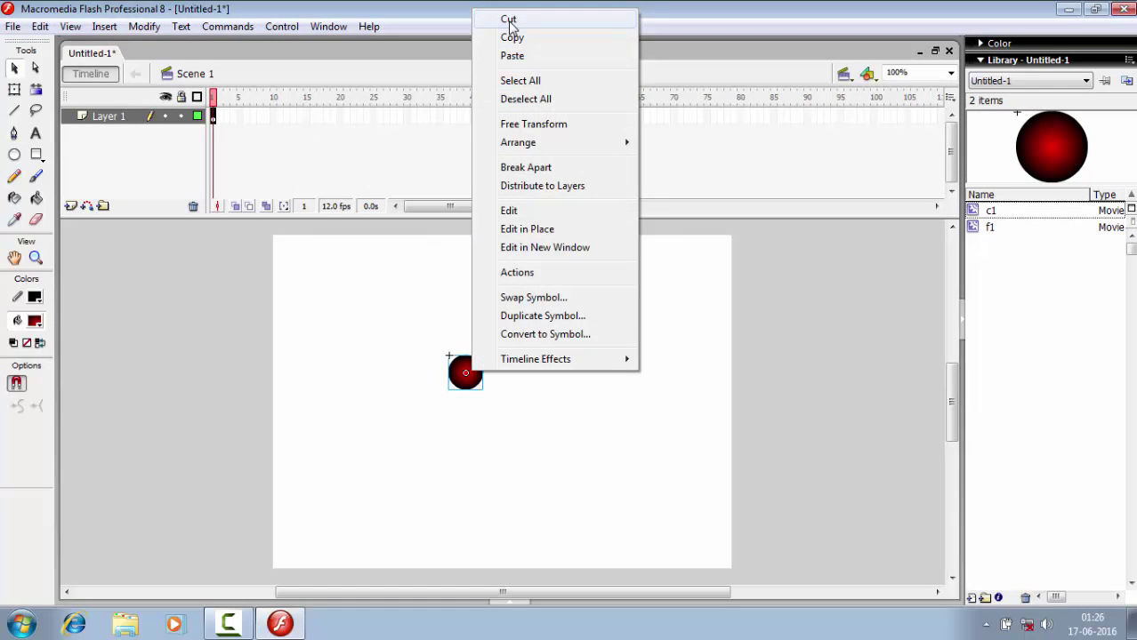
{"action": "left_click", "coordinate": [510, 22]}
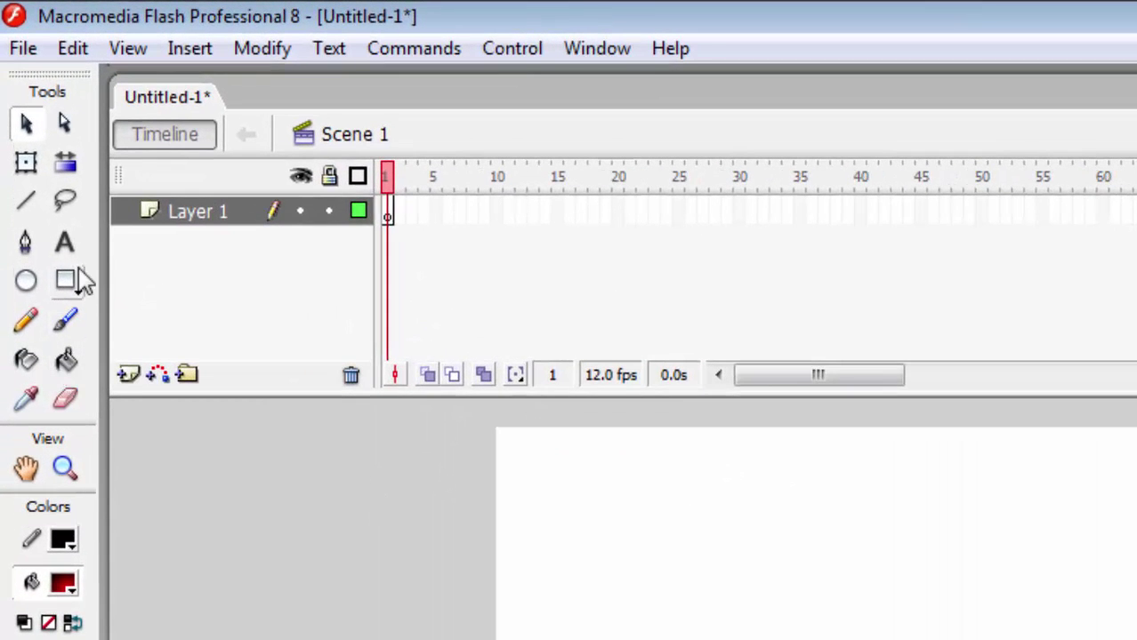
Try drawing a wide gradient-filled rectangle with the Rectangle tool, and undo it
{"action": "left_click", "coordinate": [71, 280]}
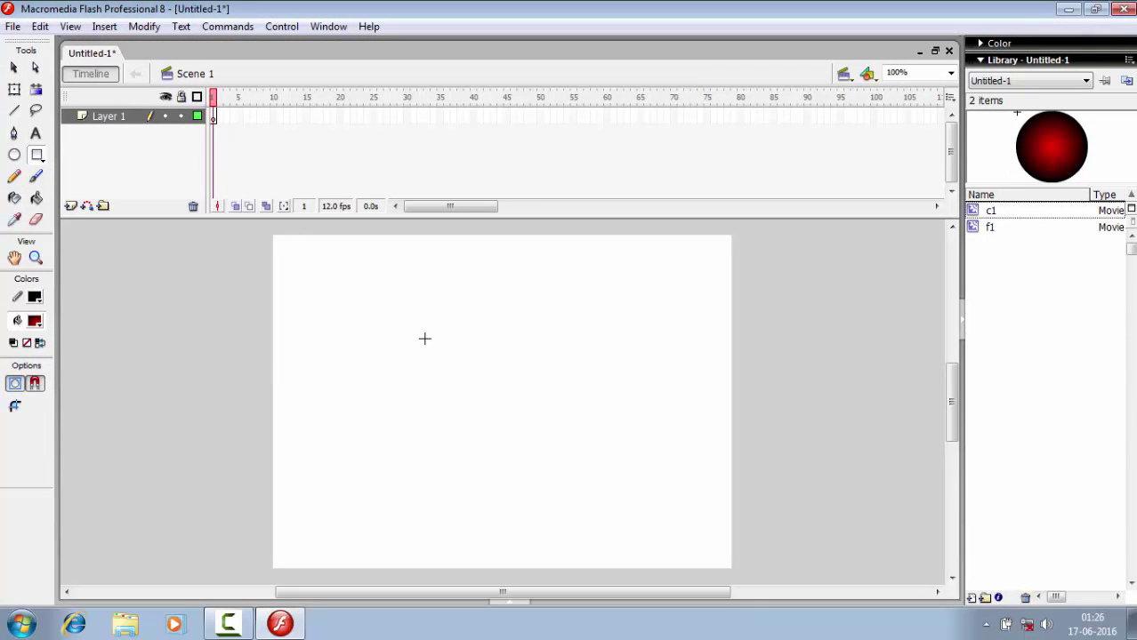
{"action": "left_click_drag", "start_coordinate": [424, 338], "coordinate": [622, 390]}
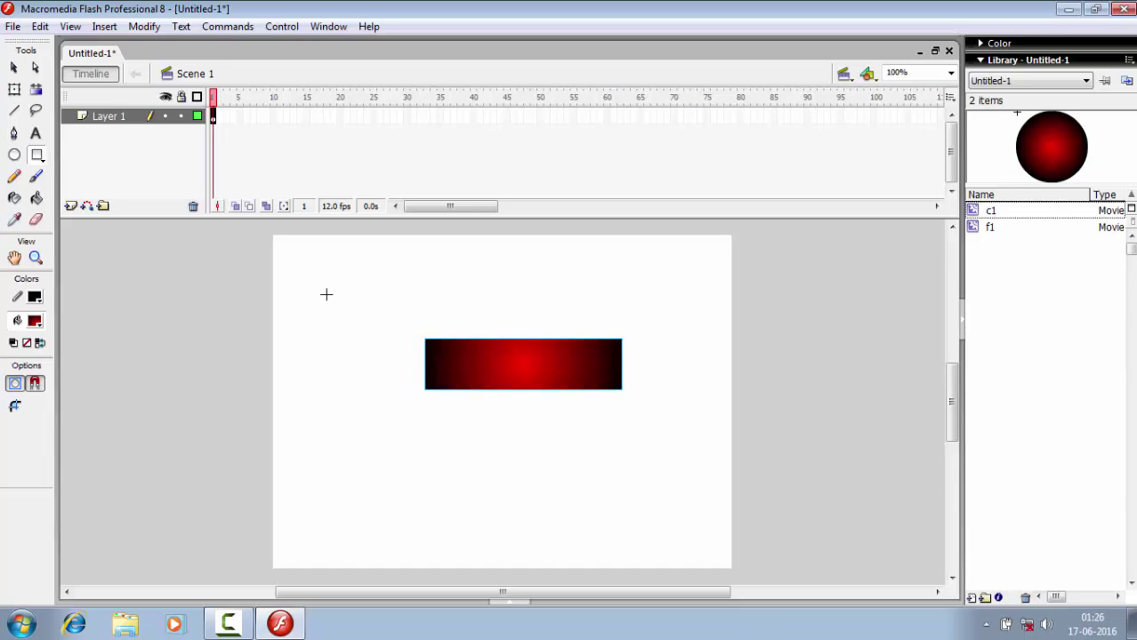
{"action": "left_click", "coordinate": [45, 27]}
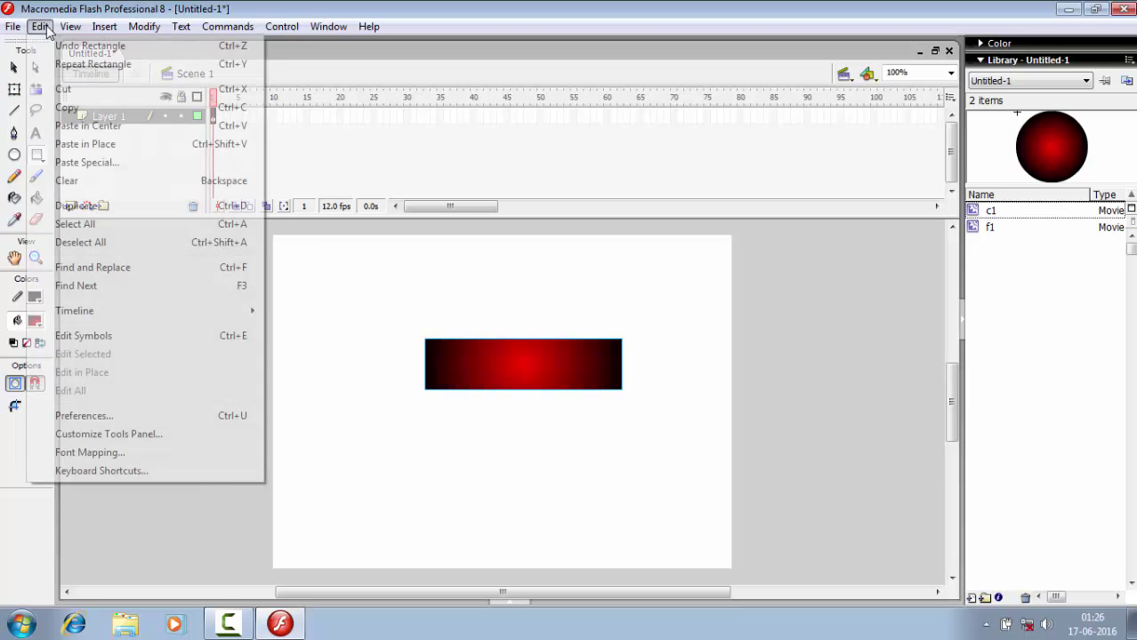
{"action": "left_click", "coordinate": [53, 46]}
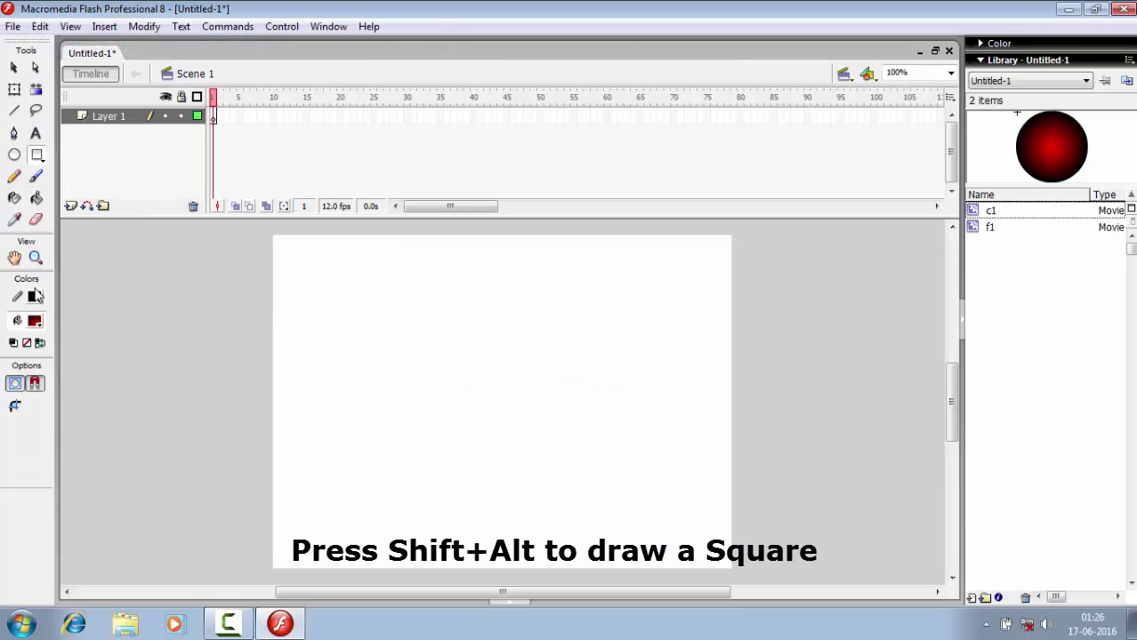
Draw a square outline with no fill using the Rectangle tool and move it to about the middle of the stage
{"action": "left_click", "coordinate": [34, 321]}
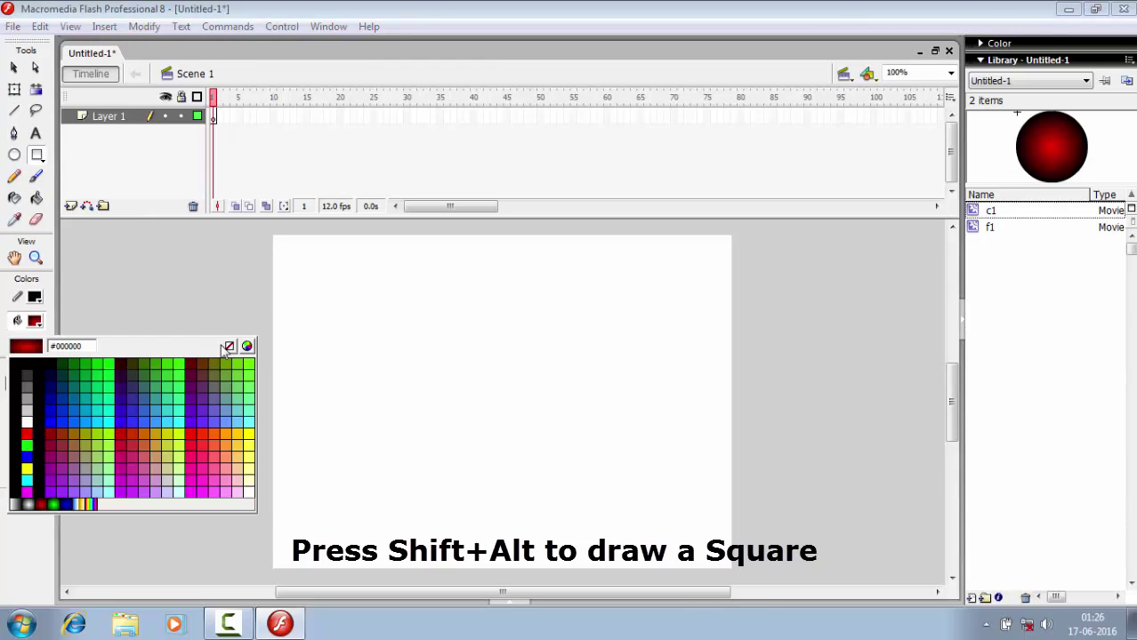
{"action": "left_click", "coordinate": [229, 345]}
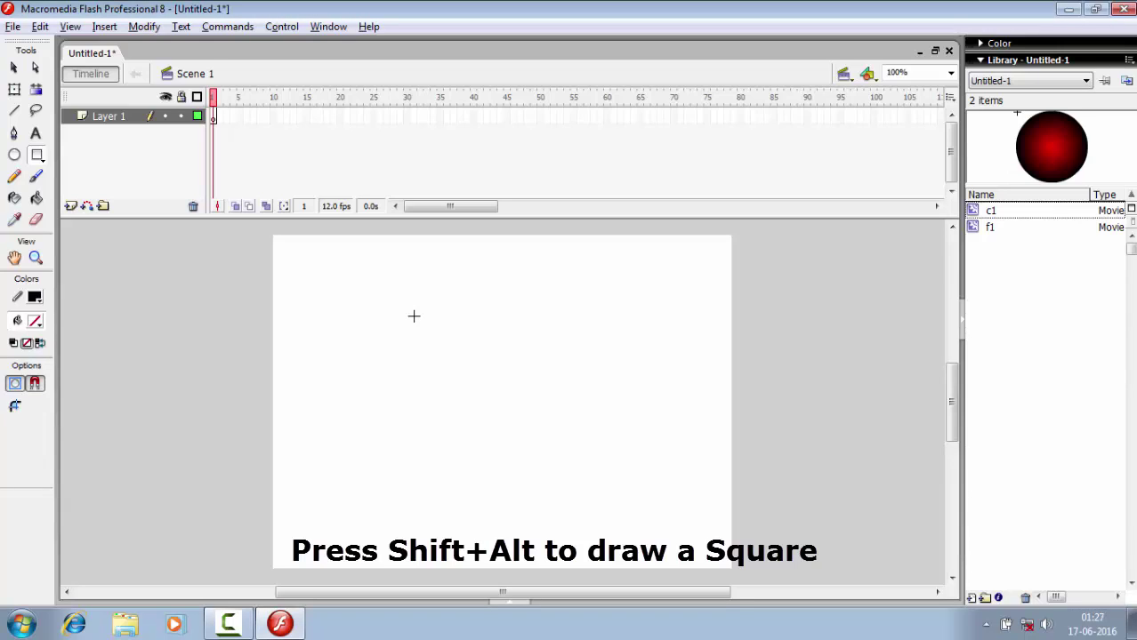
{"action": "left_click_drag", "start_coordinate": [413, 316], "coordinate": [486, 410]}
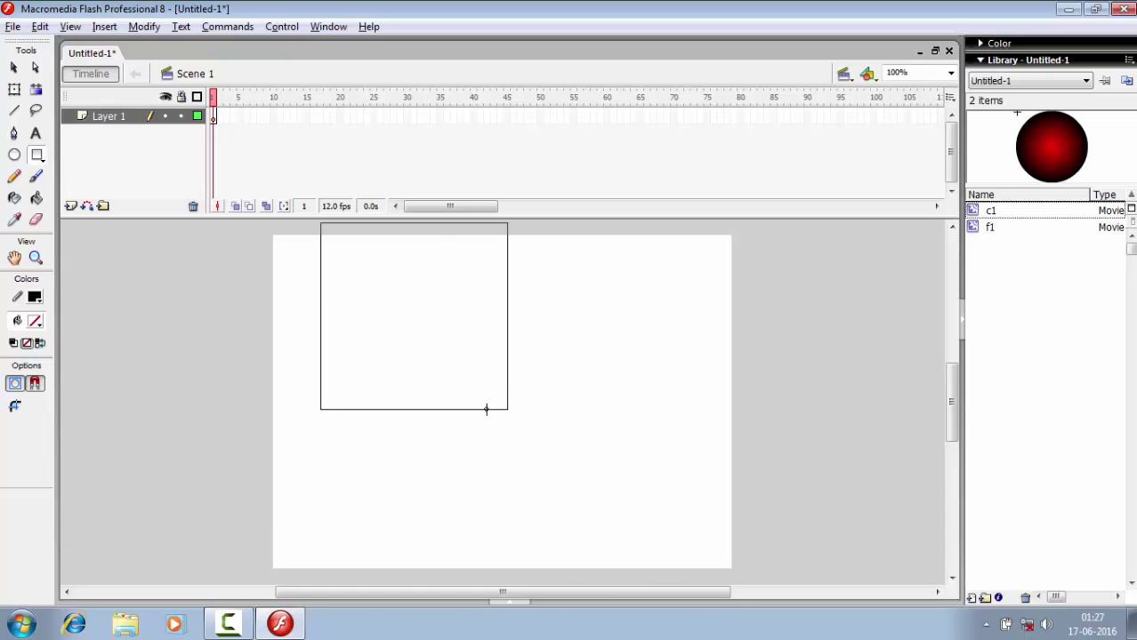
{"action": "left_click_drag", "start_coordinate": [487, 410], "coordinate": [486, 409]}
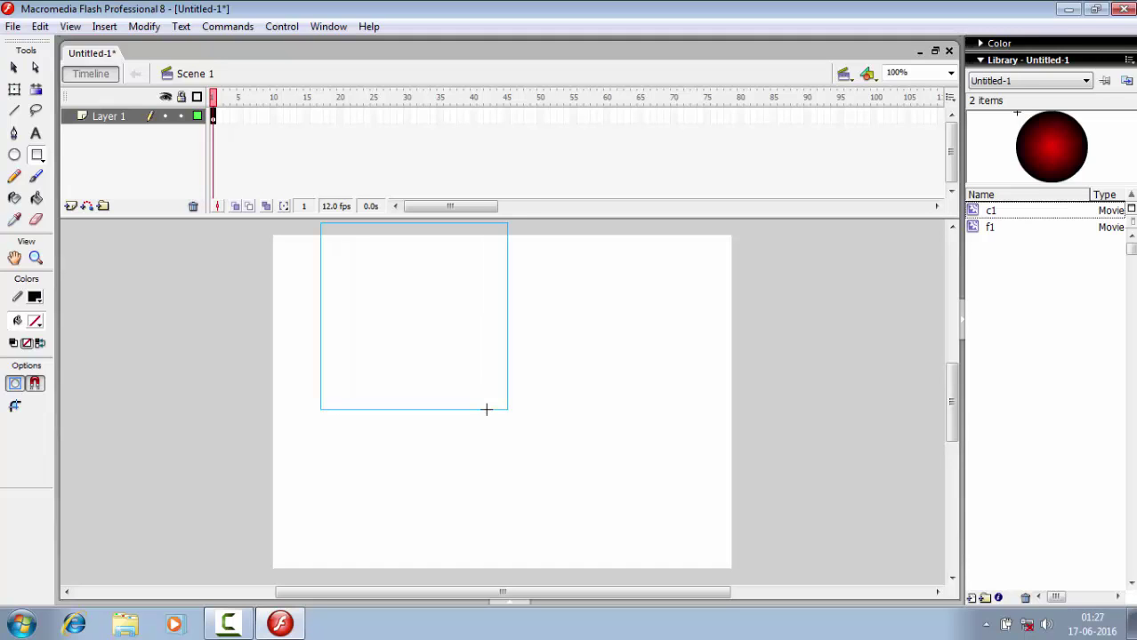
{"action": "left_click", "coordinate": [13, 68]}
{"action": "left_click_drag", "start_coordinate": [323, 258], "coordinate": [401, 326]}
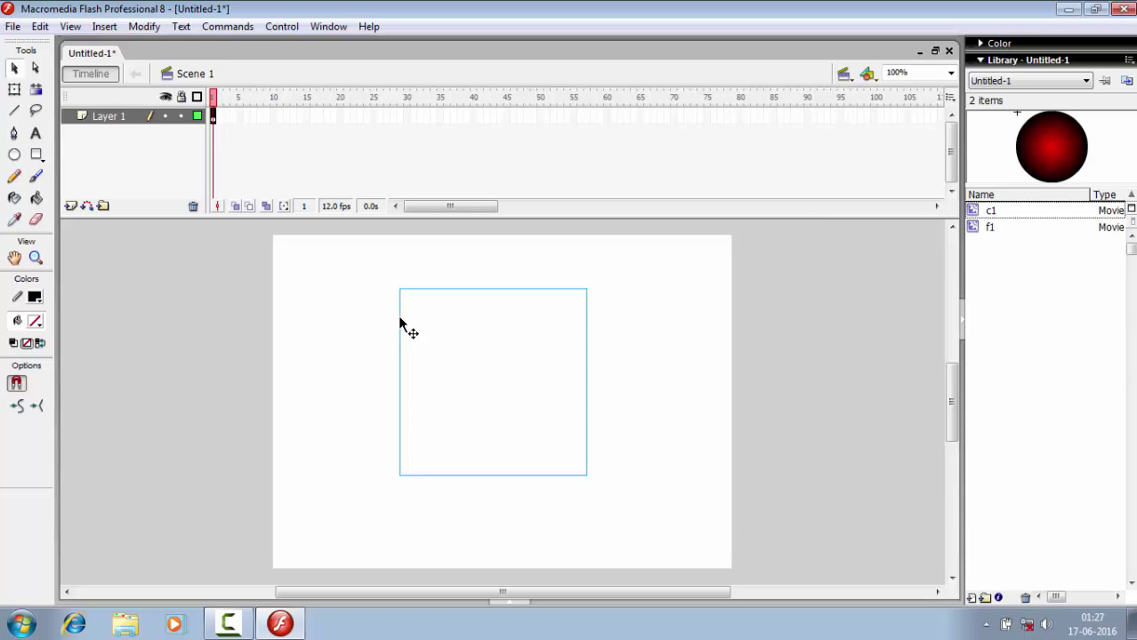
{"action": "left_click_drag", "start_coordinate": [400, 325], "coordinate": [400, 340]}
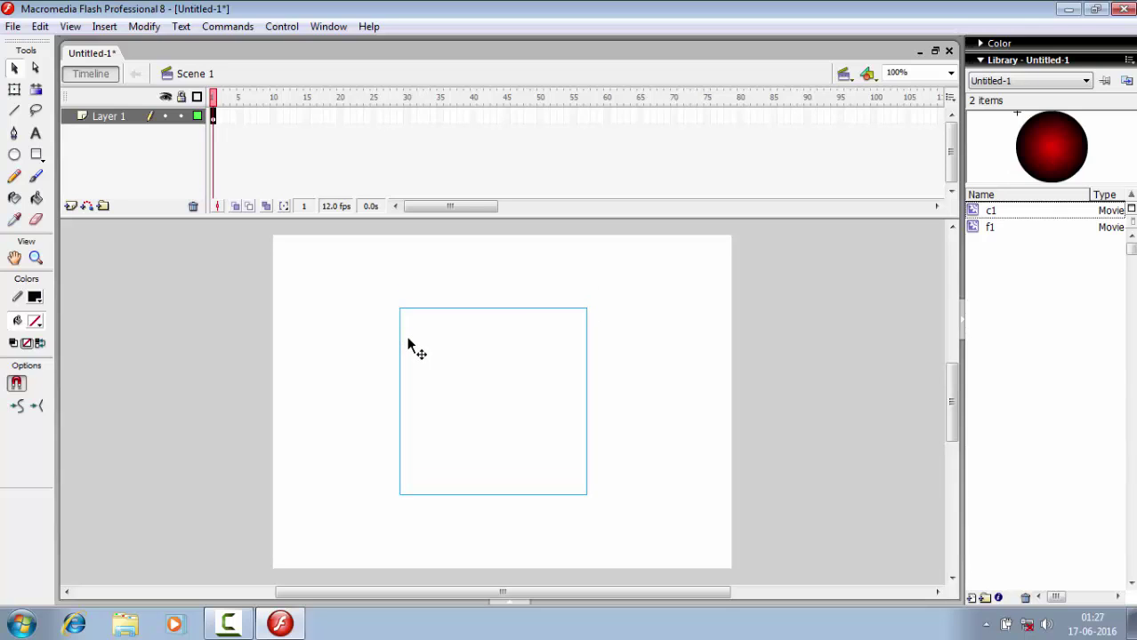
Draw both diagonals of the square from corner to corner with the Line tool
{"action": "left_click", "coordinate": [15, 110]}
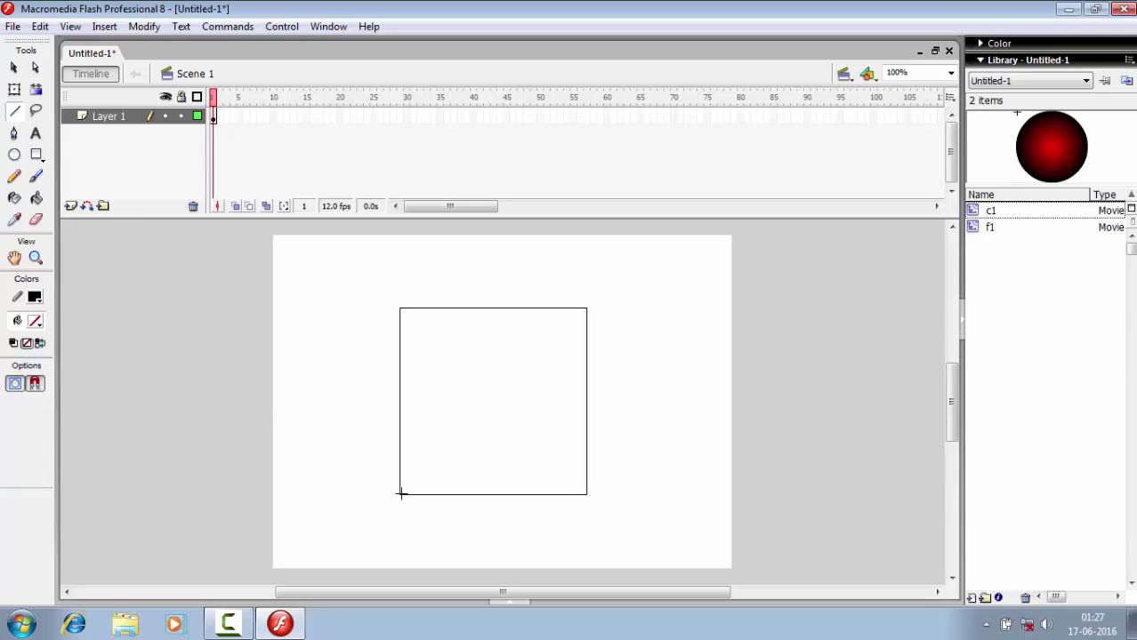
{"action": "left_click_drag", "start_coordinate": [401, 495], "coordinate": [585, 309]}
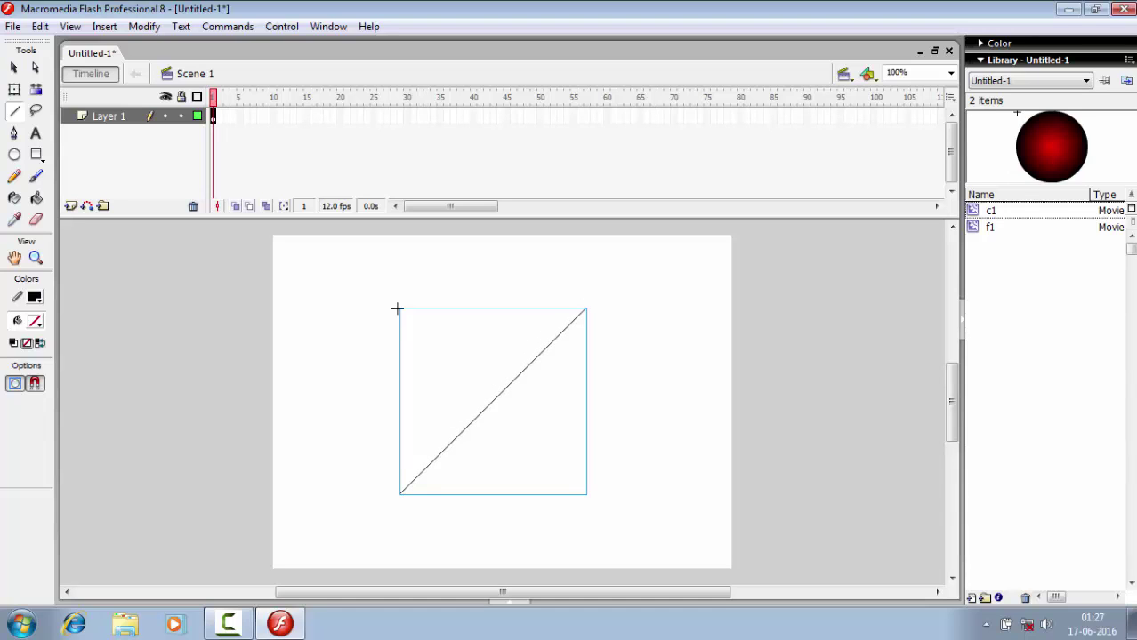
{"action": "left_click_drag", "start_coordinate": [400, 309], "coordinate": [586, 493]}
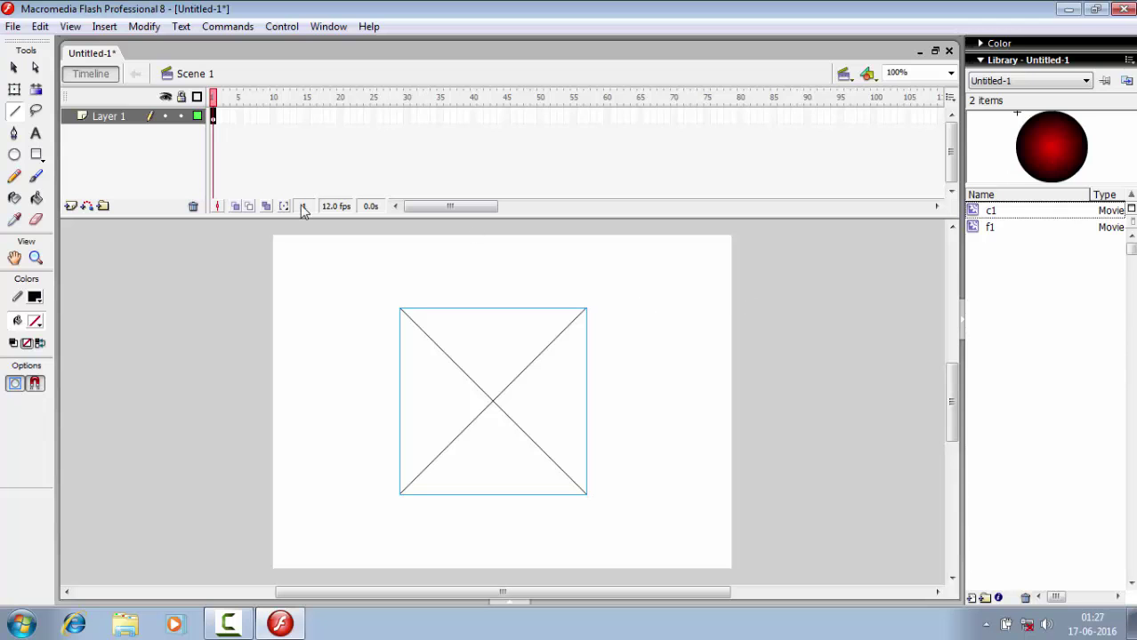
Place an instance of the c1 circle on the diagonals' crossing point and nudge it slightly up and left
{"action": "left_click", "coordinate": [14, 67]}
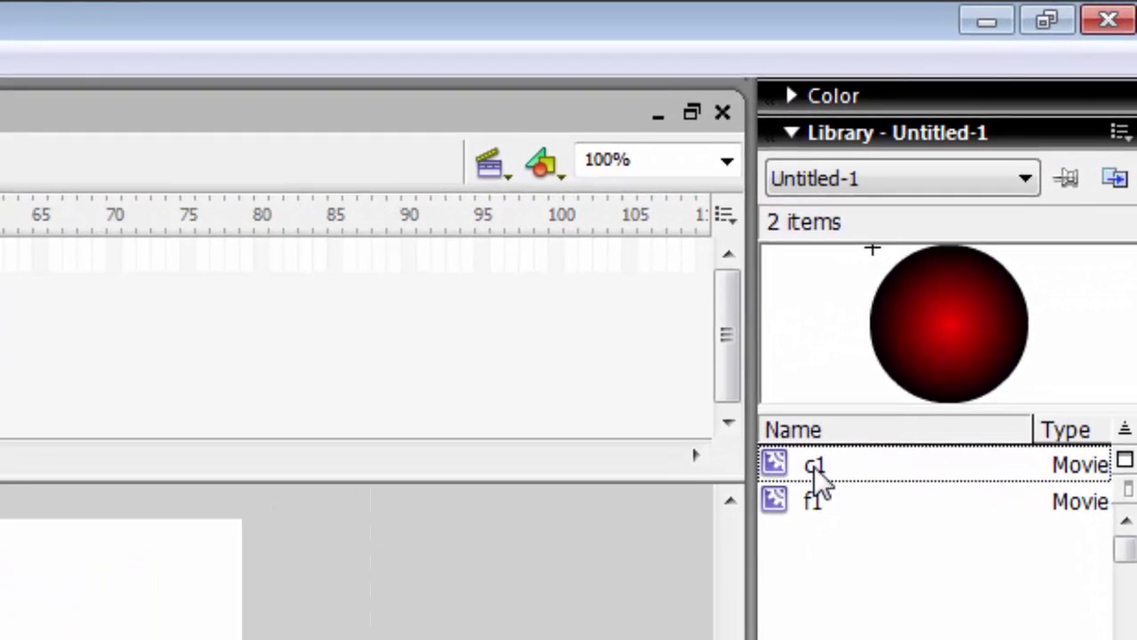
{"action": "left_click_drag", "start_coordinate": [838, 431], "coordinate": [494, 405]}
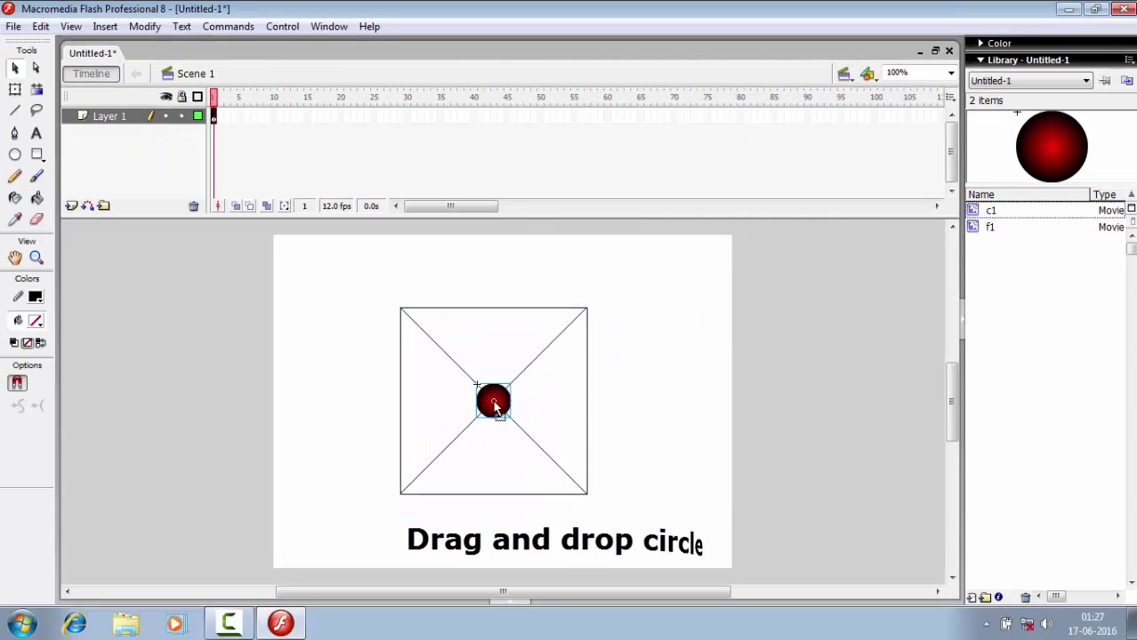
{"action": "key", "text": "Up"}
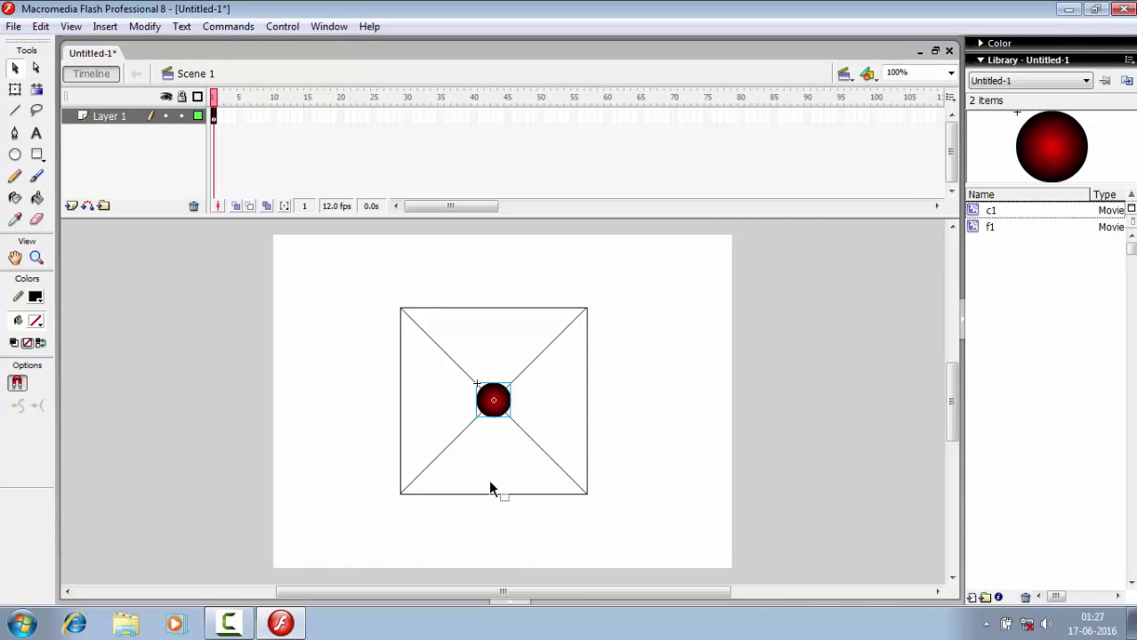
{"action": "key", "text": "Left"}
Add a new layer above Layer 1 and place an f1 petal on it, directly above the red circle
{"action": "left_click", "coordinate": [72, 208]}
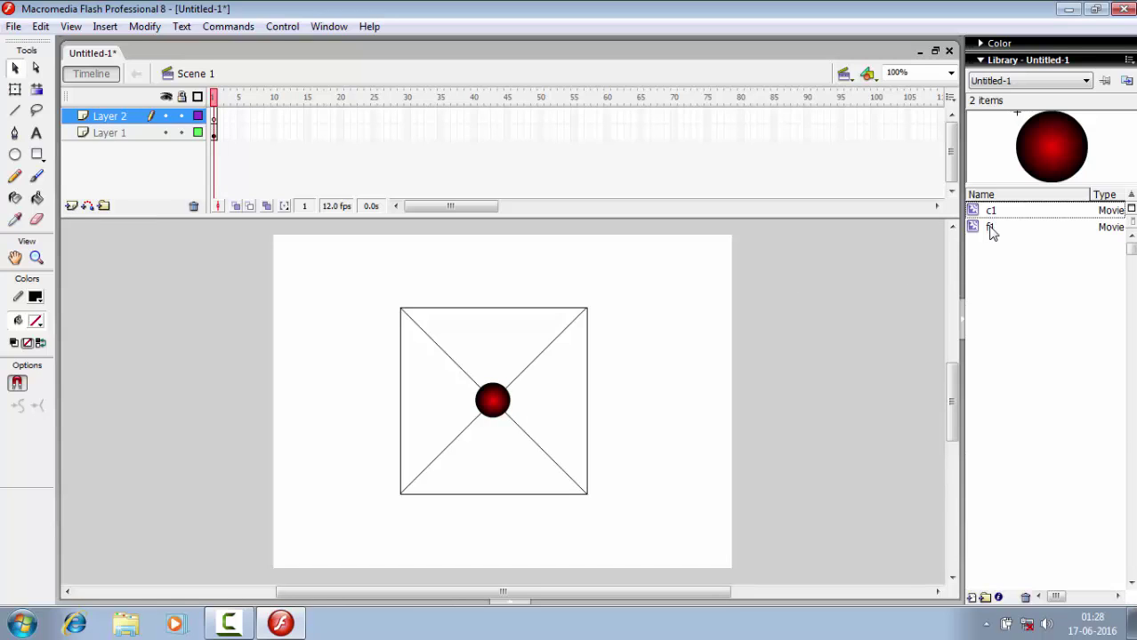
{"action": "left_click_drag", "start_coordinate": [990, 229], "coordinate": [500, 343]}
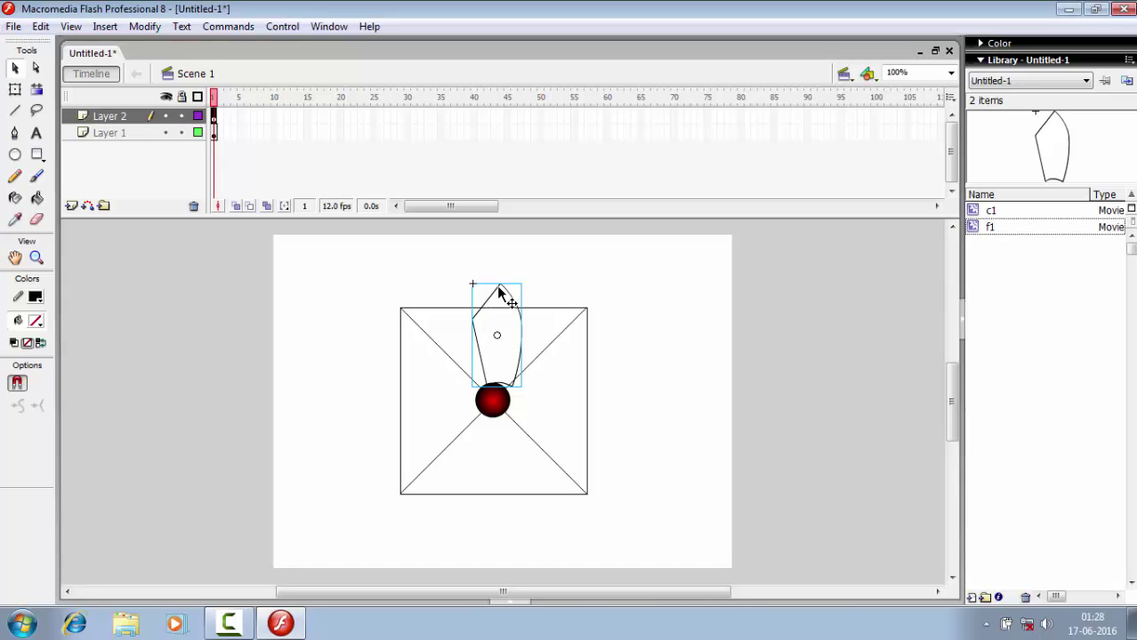
{"action": "left_click_drag", "start_coordinate": [499, 287], "coordinate": [492, 289]}
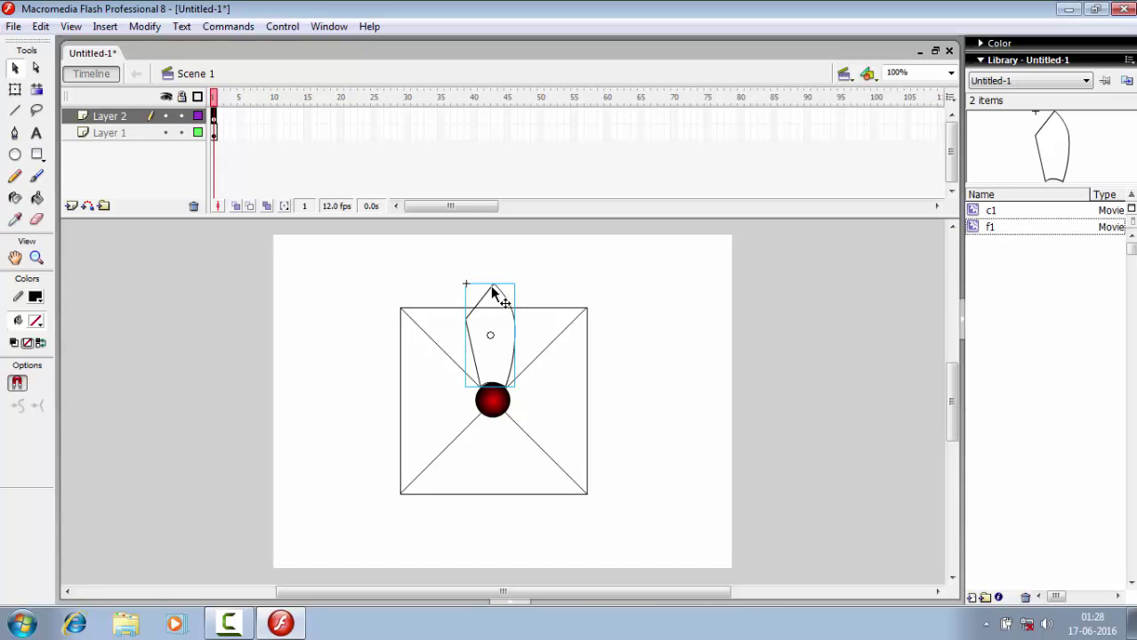
{"action": "key", "text": "Down"}
Copy the upper petal and paste a duplicate, moving it to the empty area right of the square
{"action": "right_click", "coordinate": [503, 302]}
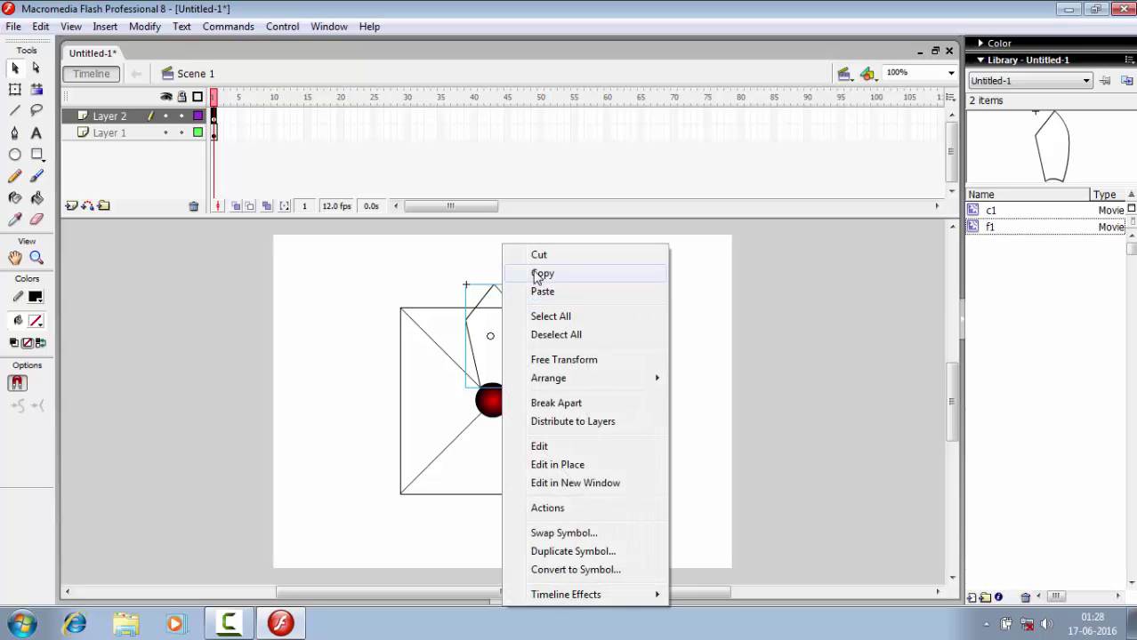
{"action": "left_click", "coordinate": [520, 272]}
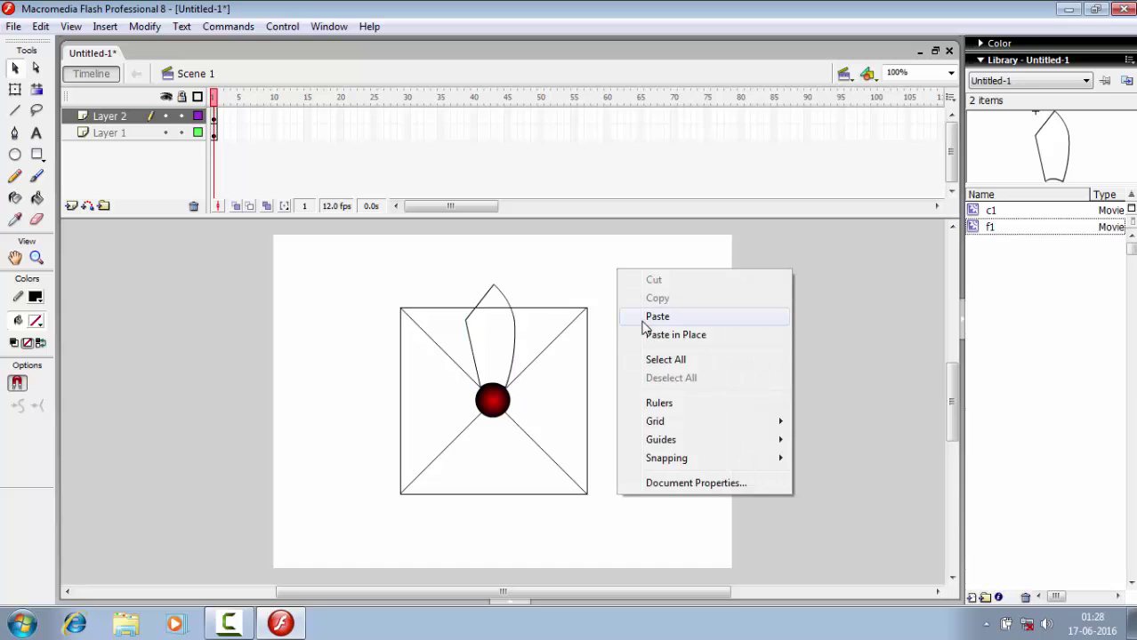
{"action": "left_click", "coordinate": [646, 318]}
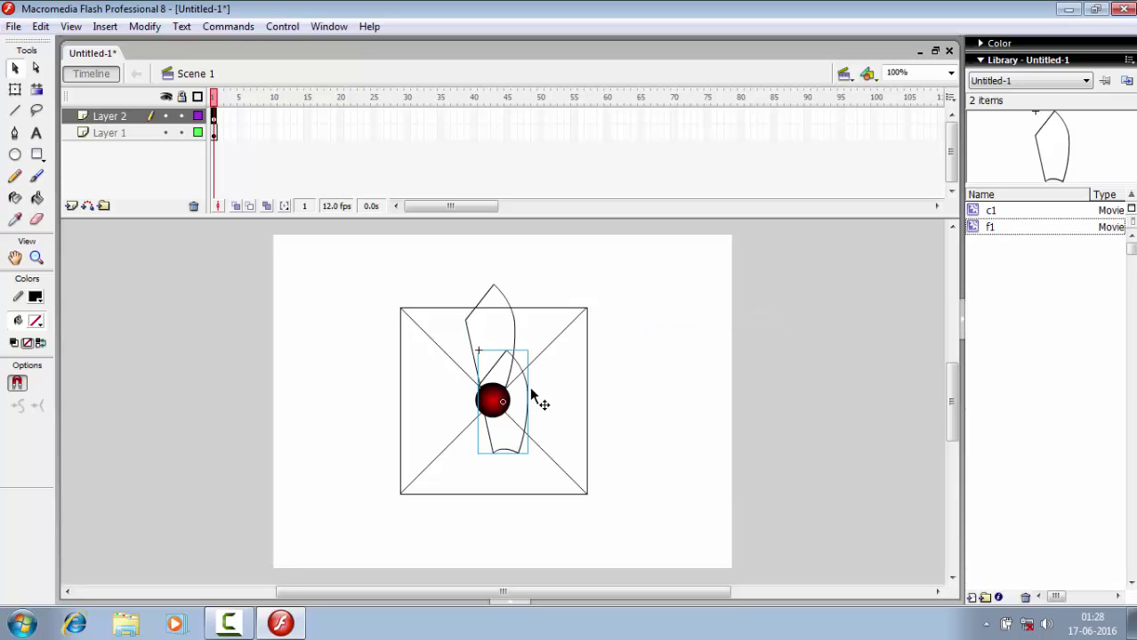
{"action": "left_click_drag", "start_coordinate": [534, 396], "coordinate": [672, 347]}
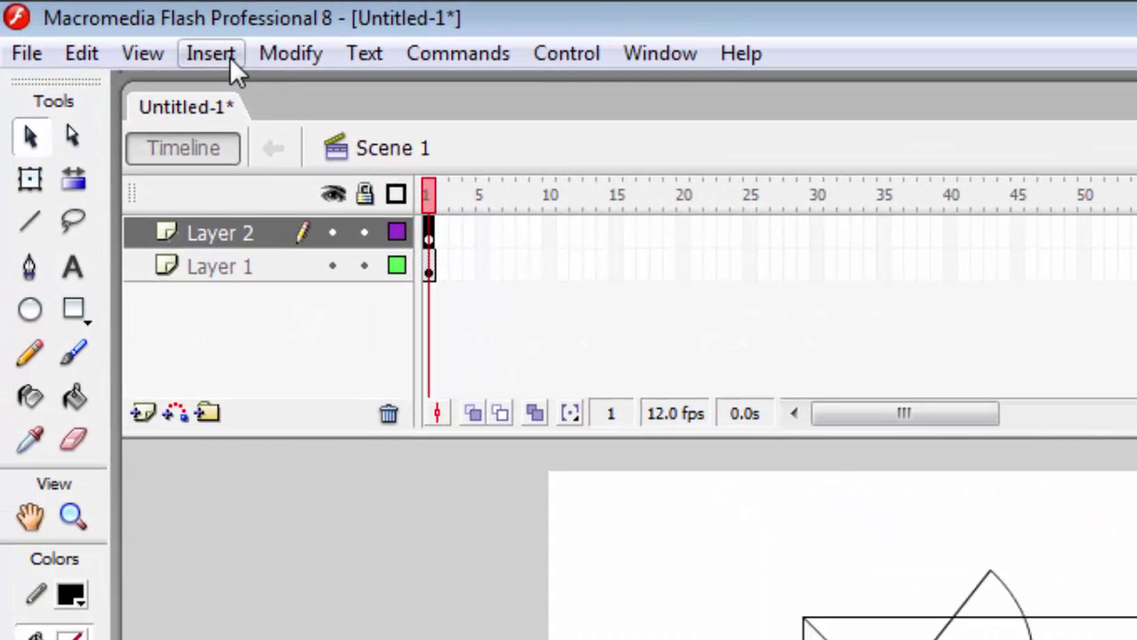
Rotate the duplicate petal 90° clockwise and position it with its base against the circle's right side
{"action": "left_click", "coordinate": [292, 53]}
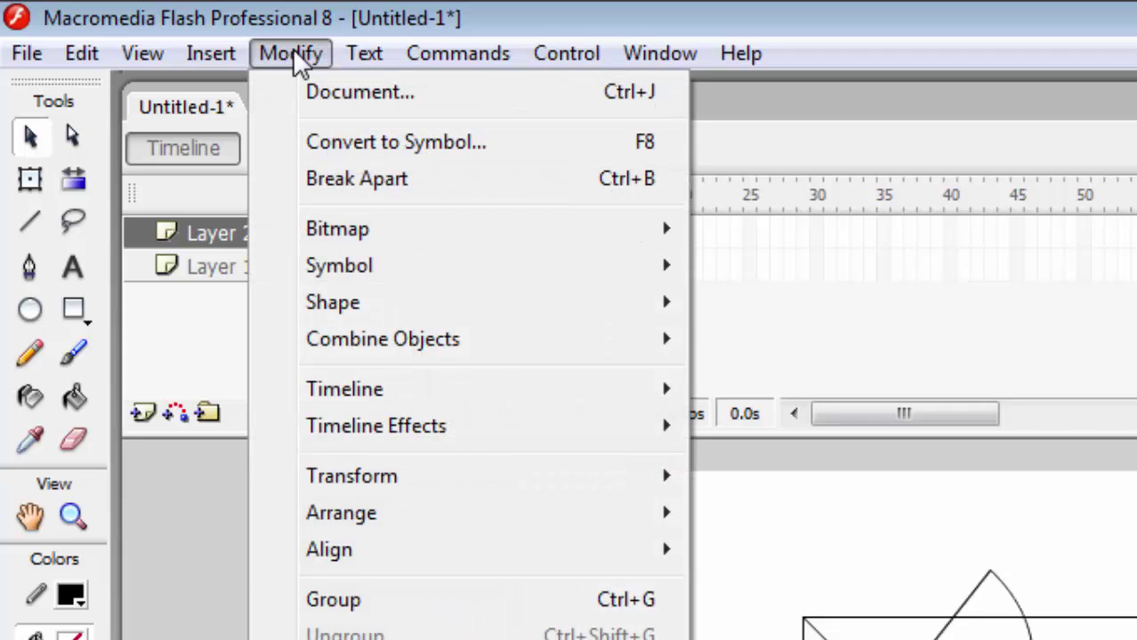
{"action": "mouse_move", "coordinate": [359, 483]}
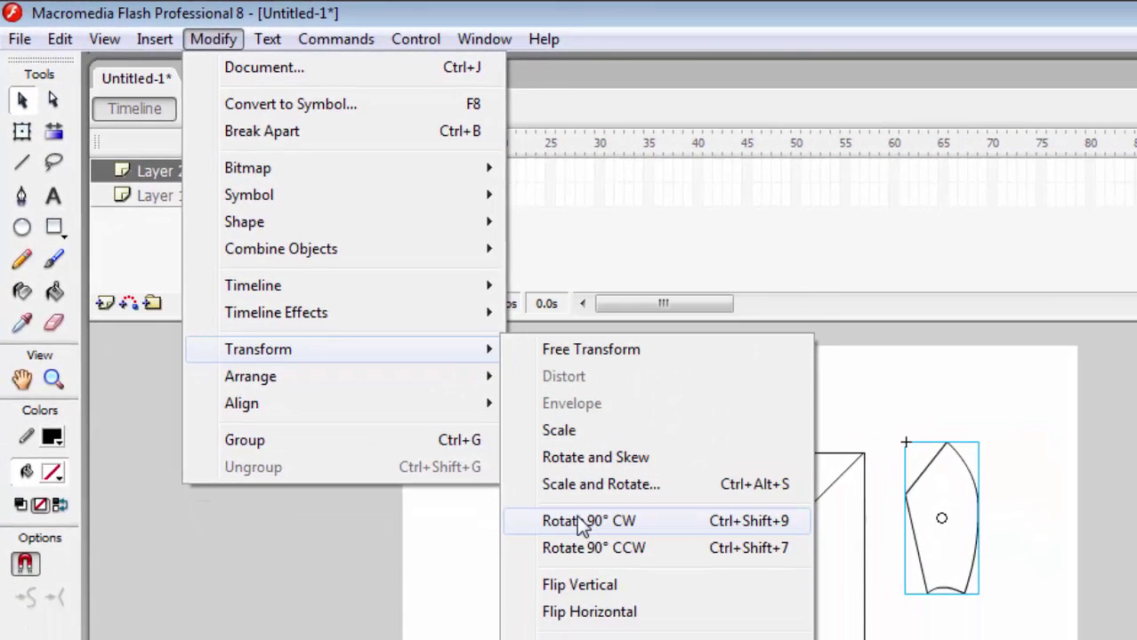
{"action": "left_click", "coordinate": [623, 558]}
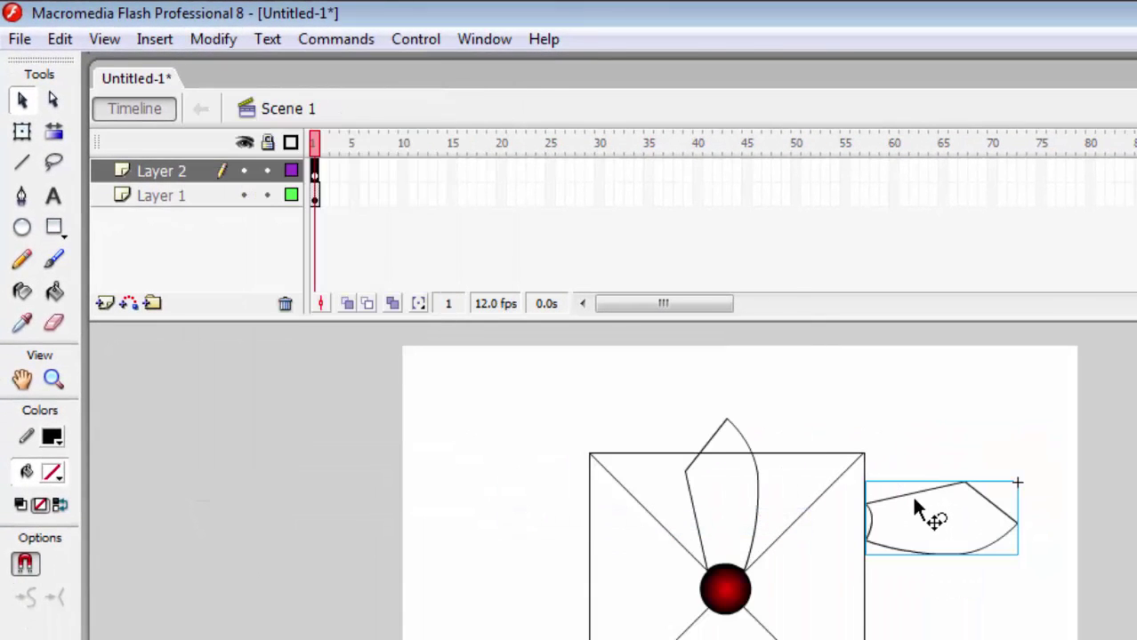
{"action": "left_click_drag", "start_coordinate": [923, 491], "coordinate": [802, 559]}
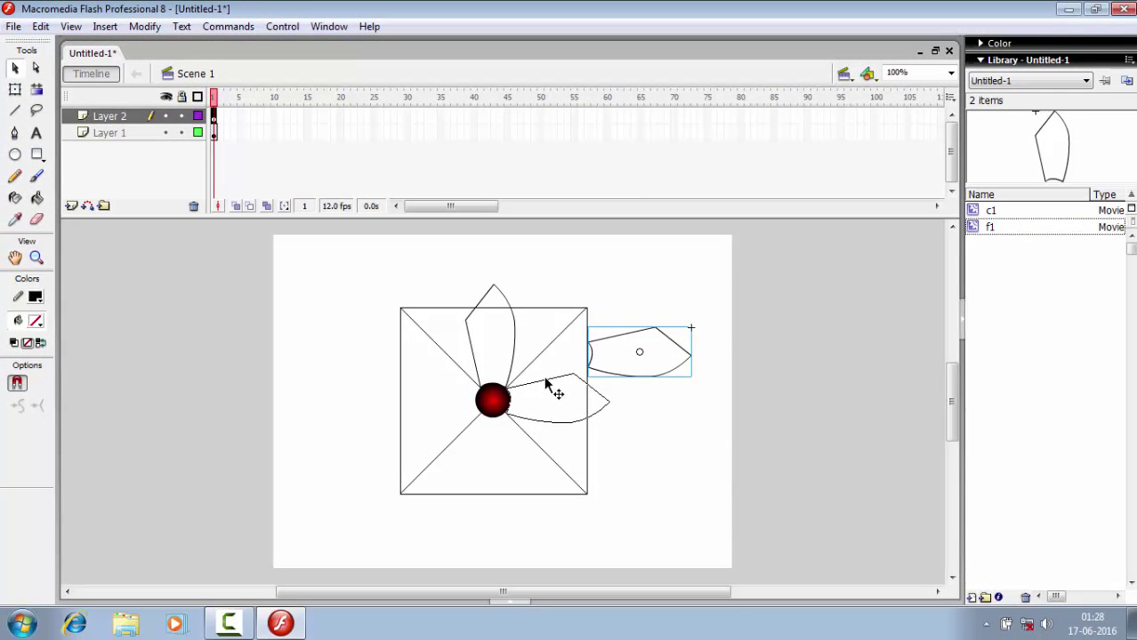
{"action": "left_click_drag", "start_coordinate": [546, 382], "coordinate": [546, 381]}
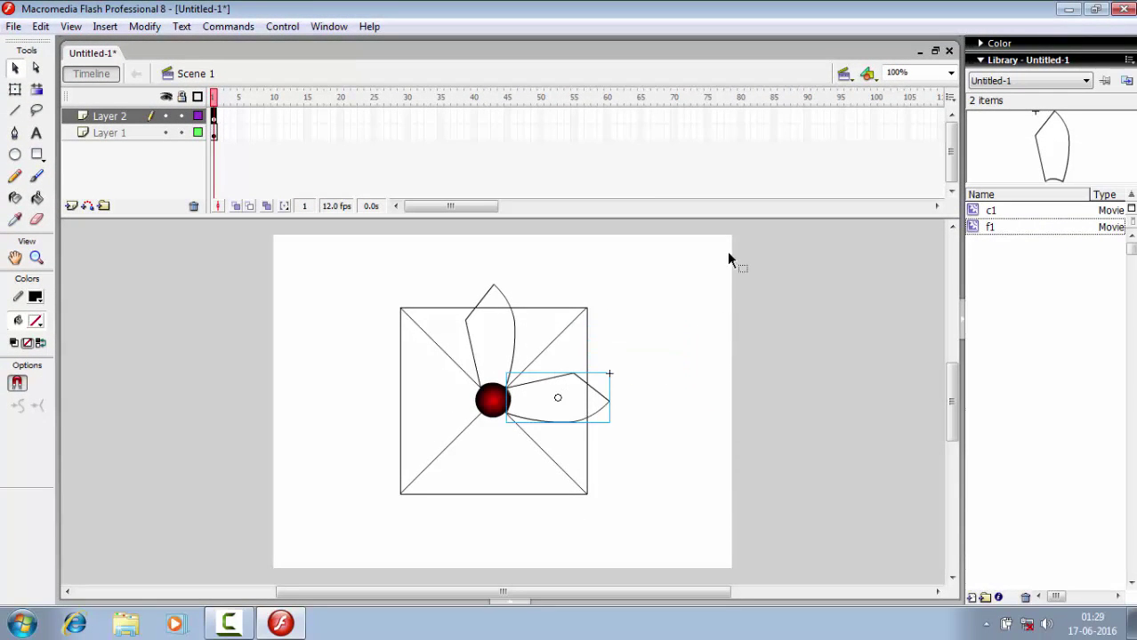
Paste another upright copy of the petal and move it clear of the figure, right of the square
{"action": "left_click", "coordinate": [638, 330]}
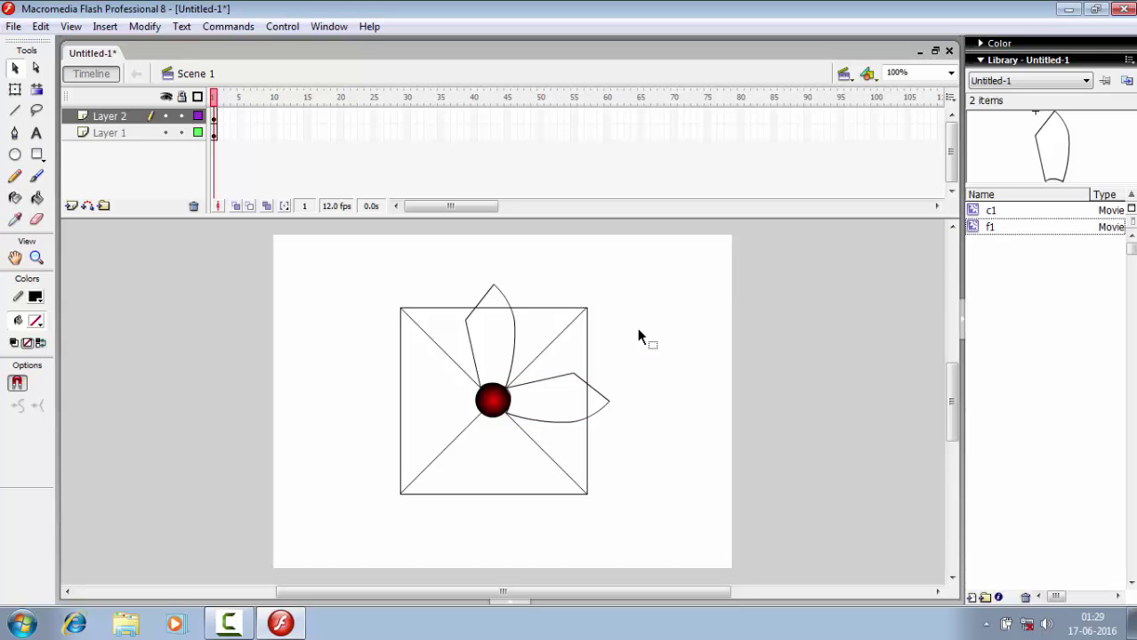
{"action": "right_click", "coordinate": [634, 331]}
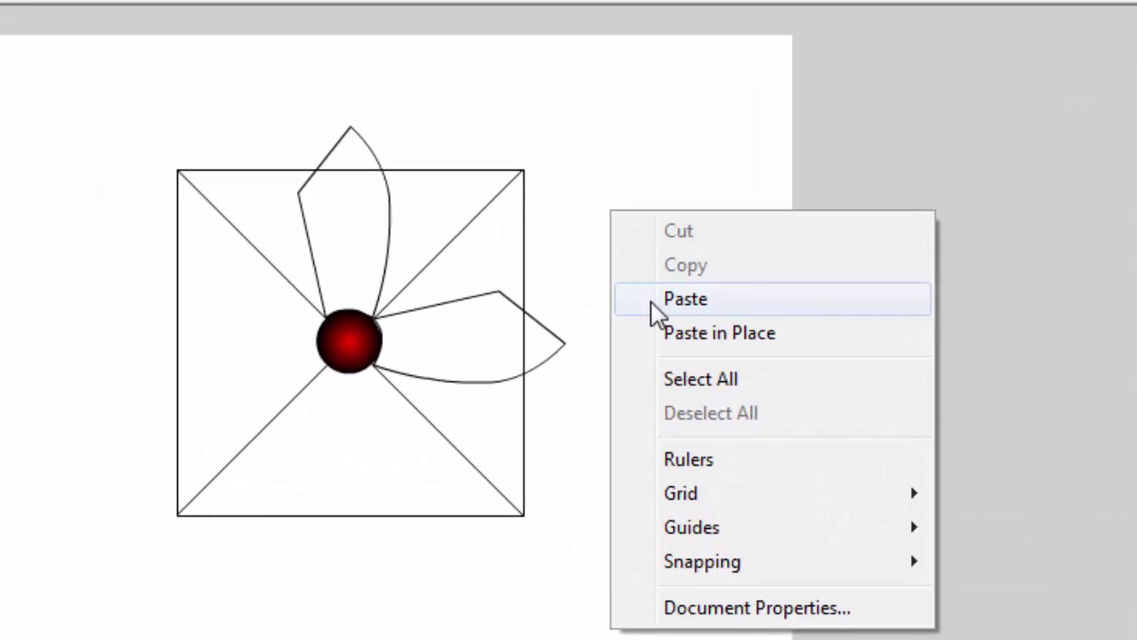
{"action": "left_click", "coordinate": [676, 300]}
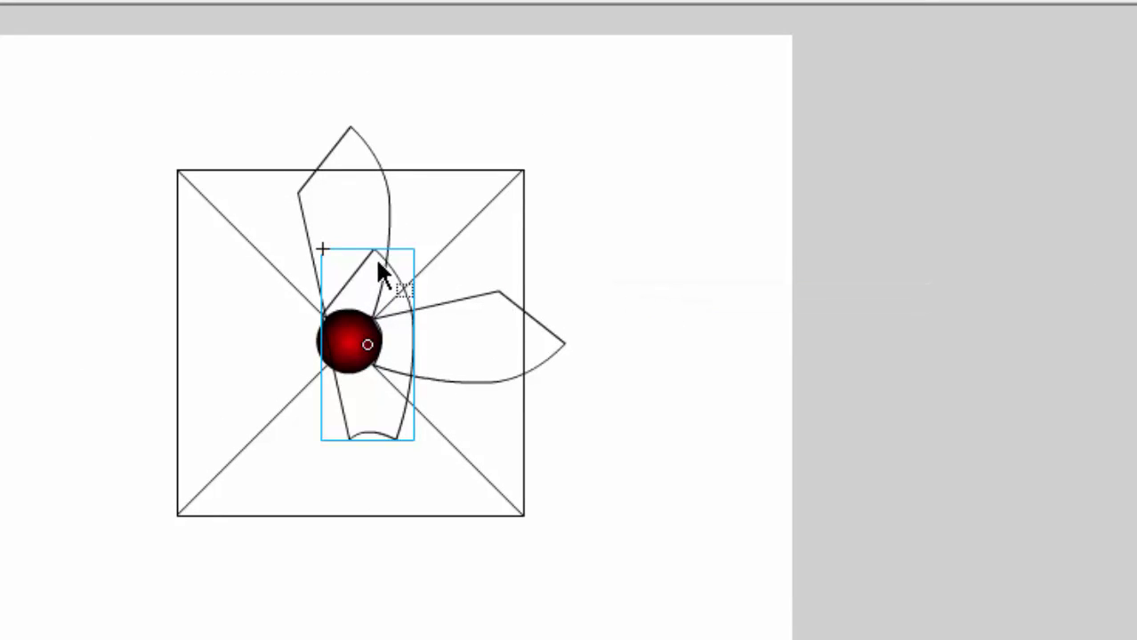
{"action": "left_click_drag", "start_coordinate": [369, 272], "coordinate": [639, 169]}
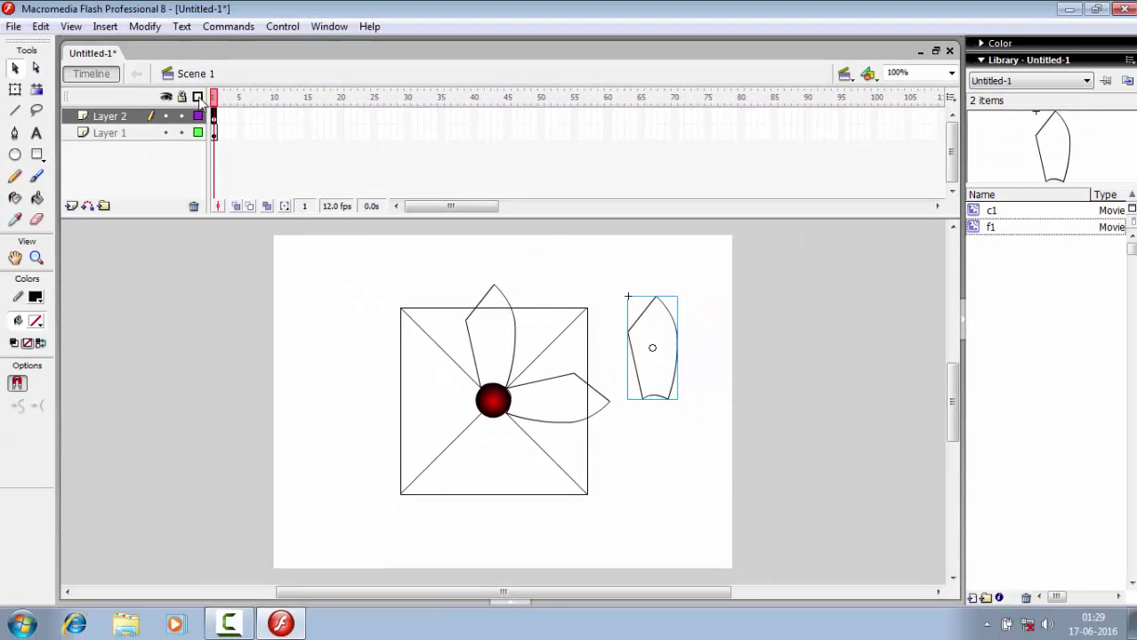
Flip the pasted upright petal vertically and position it directly below the circle, nudging it slightly right
{"action": "left_click", "coordinate": [154, 30]}
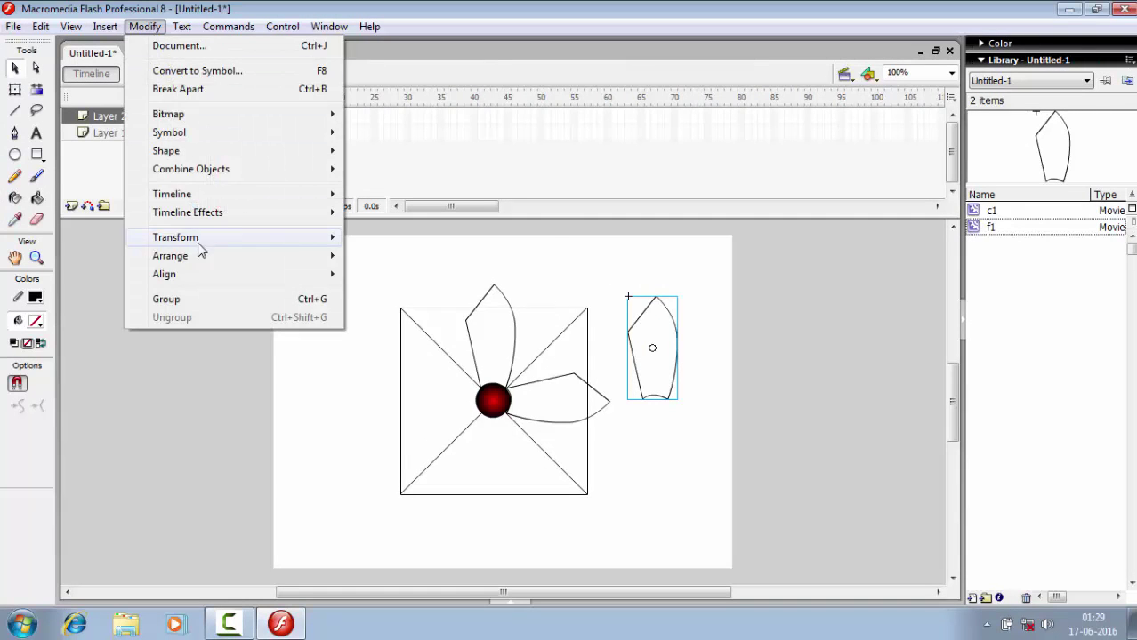
{"action": "mouse_move", "coordinate": [199, 270]}
{"action": "mouse_move", "coordinate": [199, 242]}
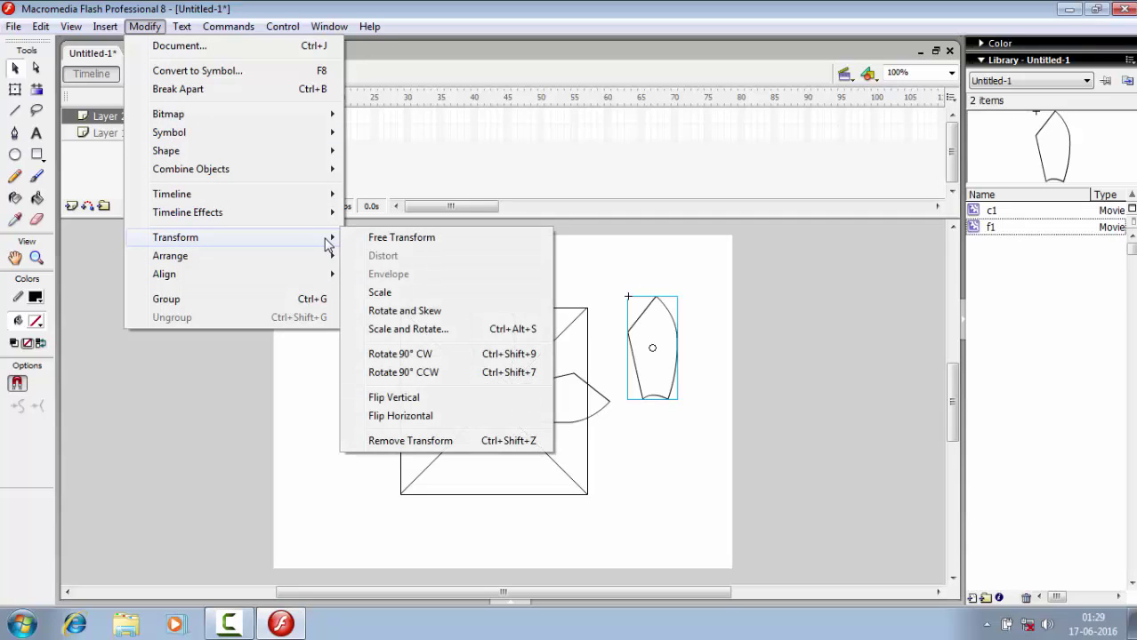
{"action": "left_click", "coordinate": [397, 402]}
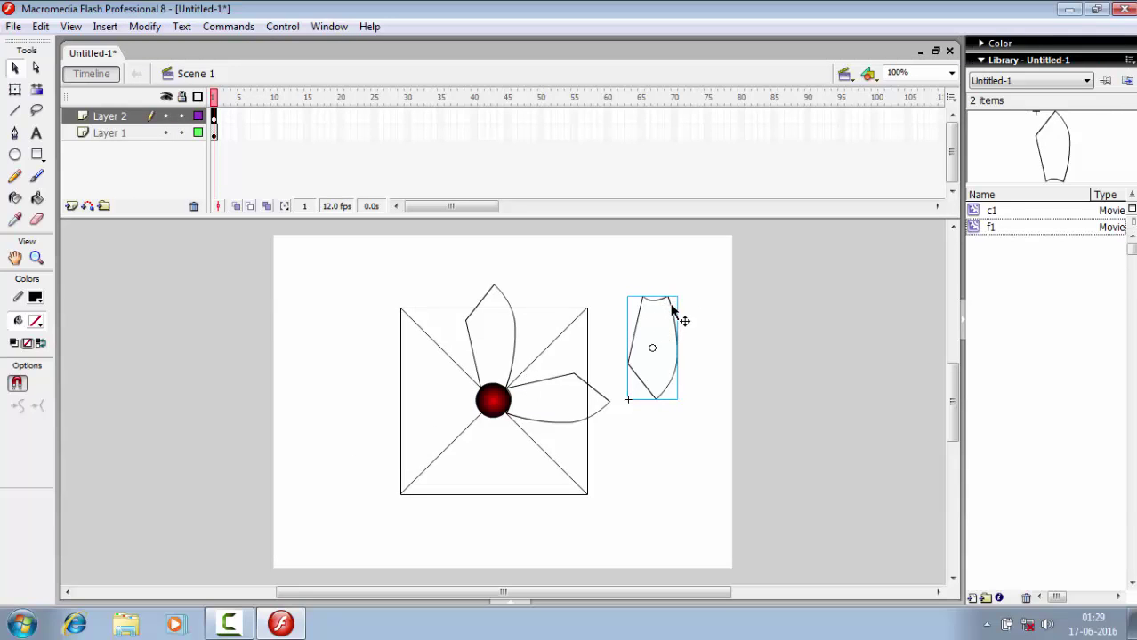
{"action": "left_click_drag", "start_coordinate": [674, 316], "coordinate": [509, 426]}
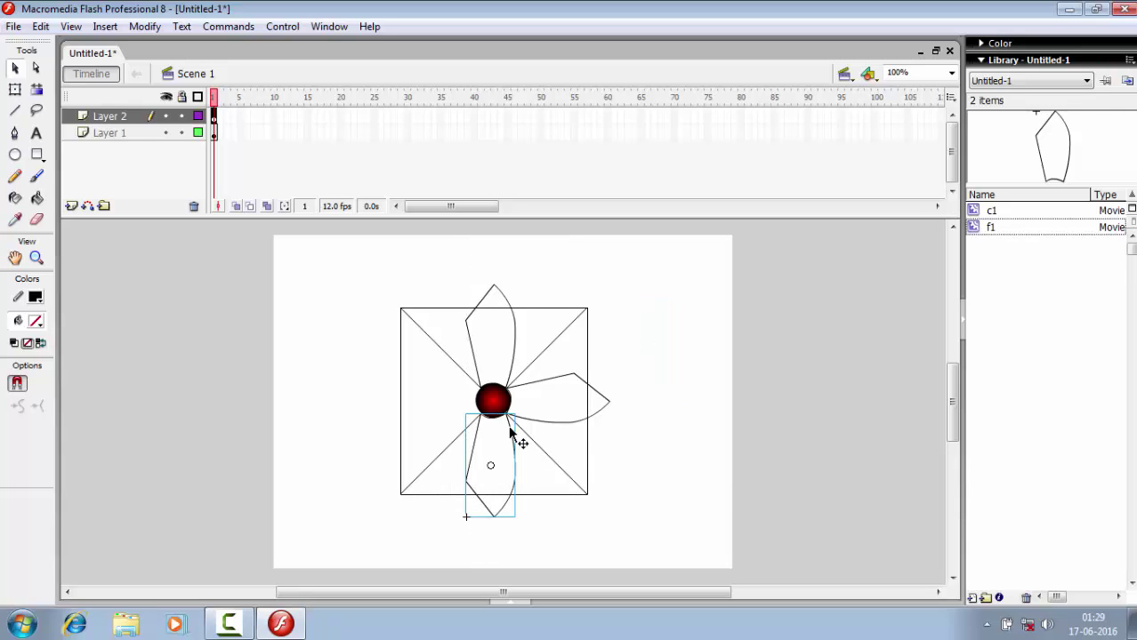
{"action": "key", "text": "Right"}
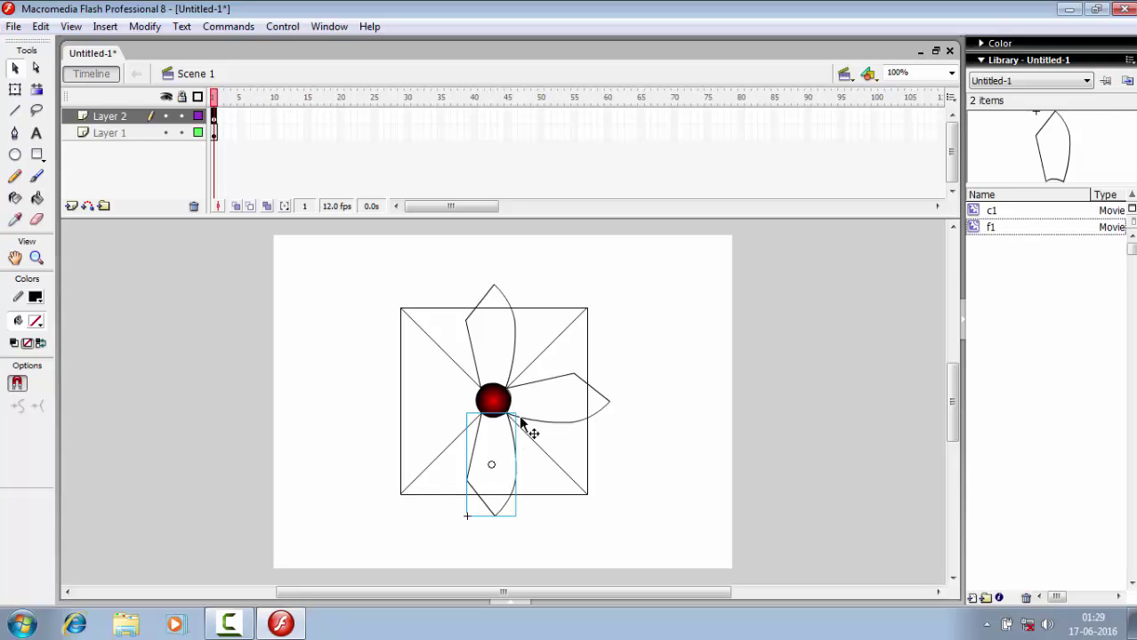
{"action": "left_click", "coordinate": [659, 349]}
{"action": "right_click", "coordinate": [659, 348]}
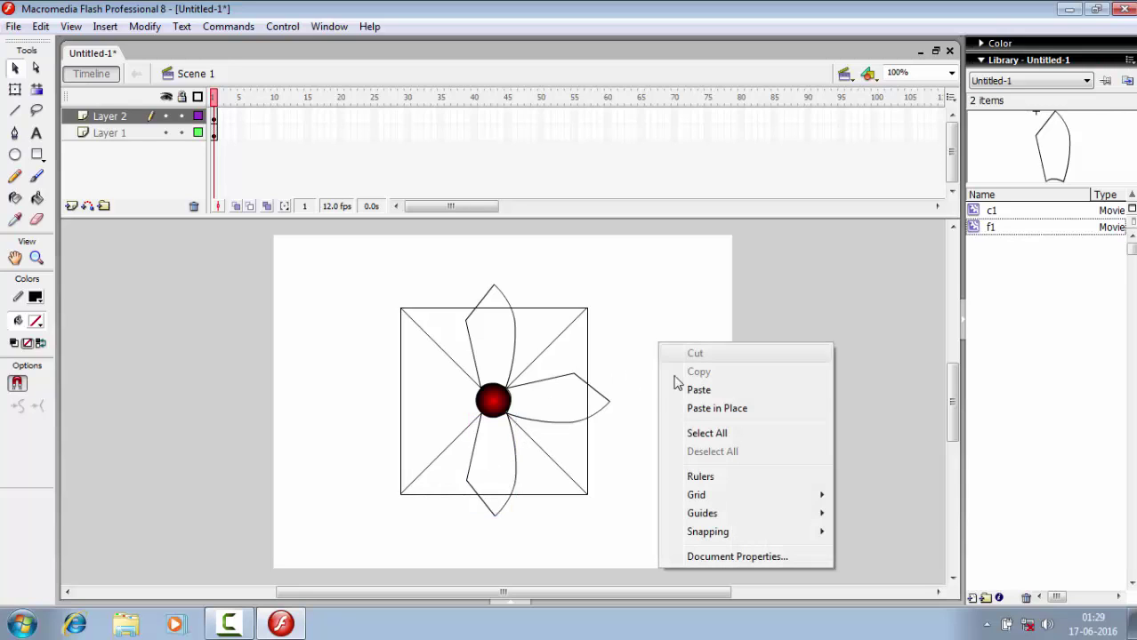
{"action": "left_click", "coordinate": [683, 386]}
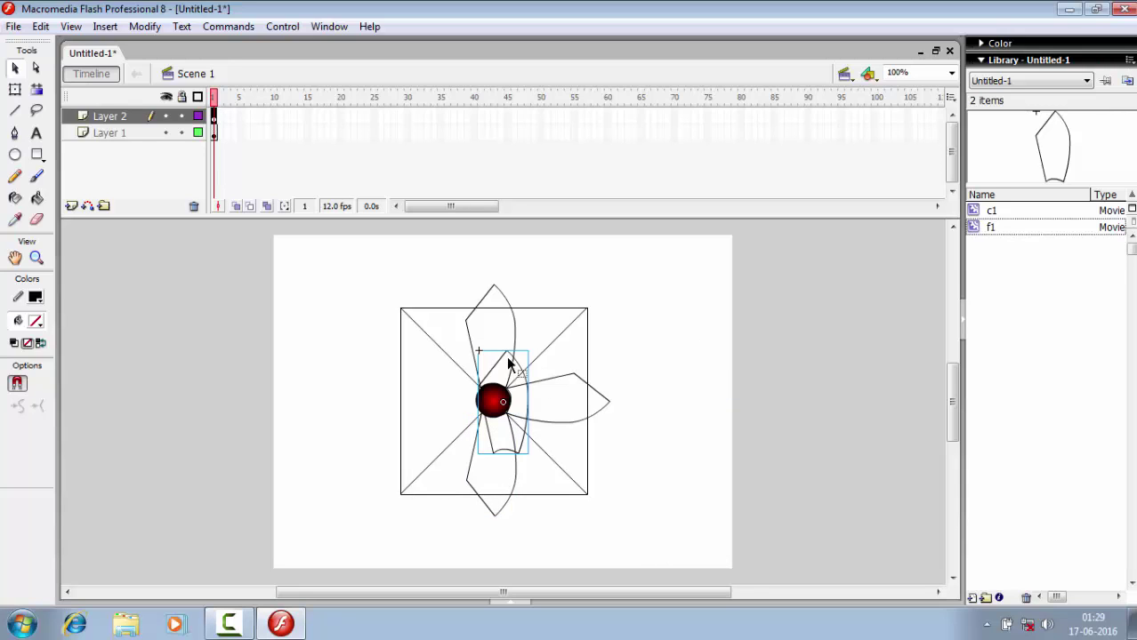
{"action": "left_click_drag", "start_coordinate": [512, 363], "coordinate": [652, 334]}
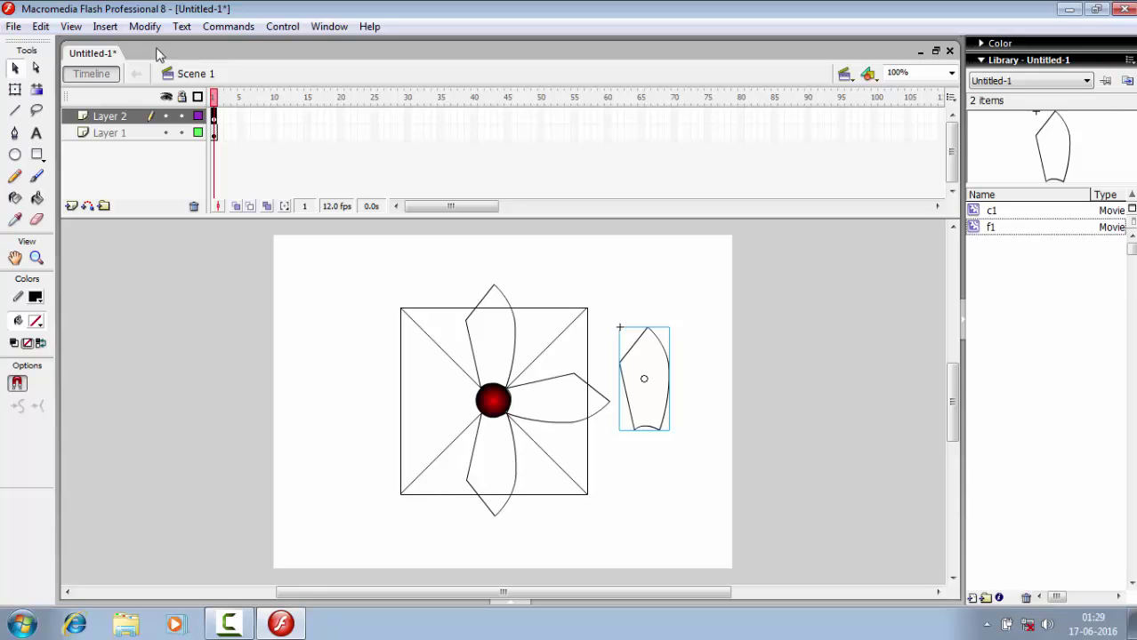
{"action": "right_click", "coordinate": [659, 343]}
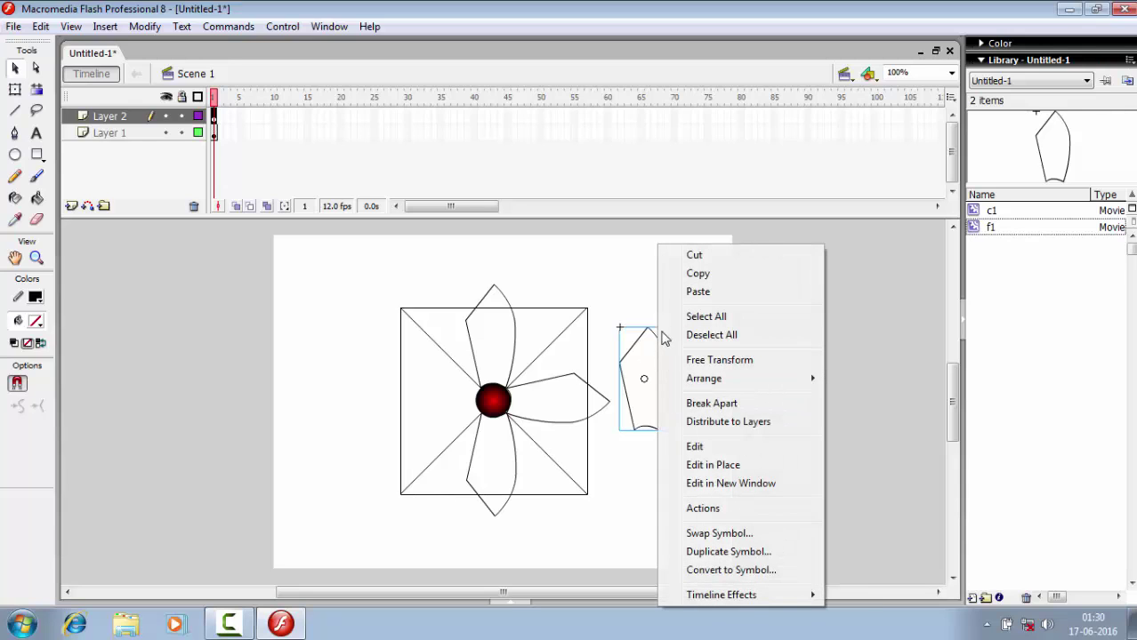
{"action": "left_click", "coordinate": [693, 256]}
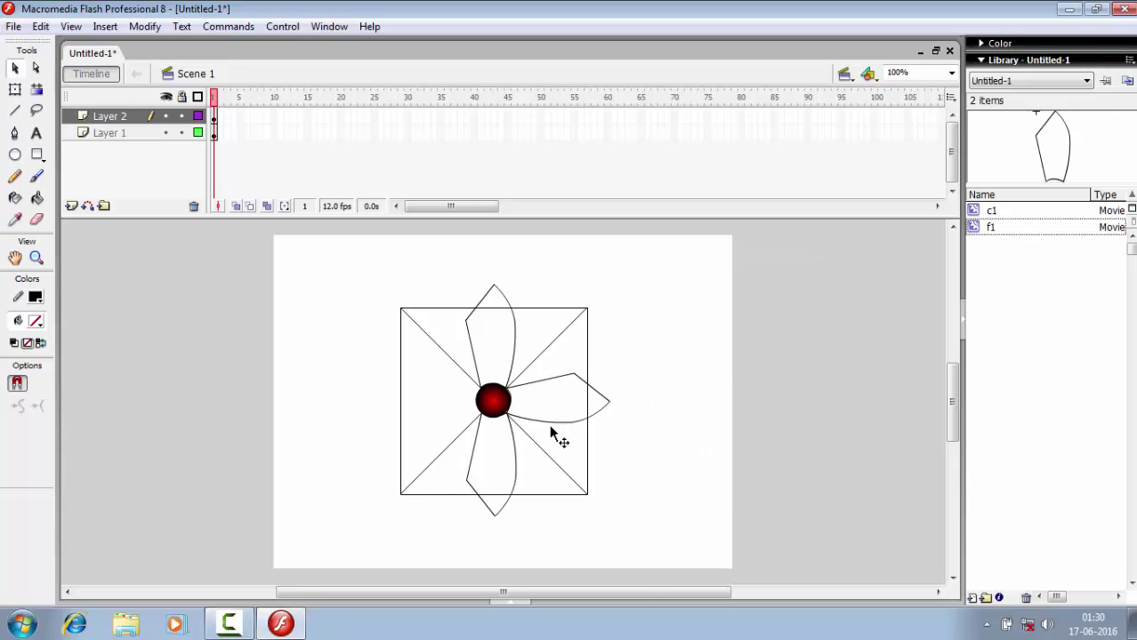
Copy the petal on the circle's right side and paste a duplicate into the empty area beside the square
{"action": "right_click", "coordinate": [566, 382]}
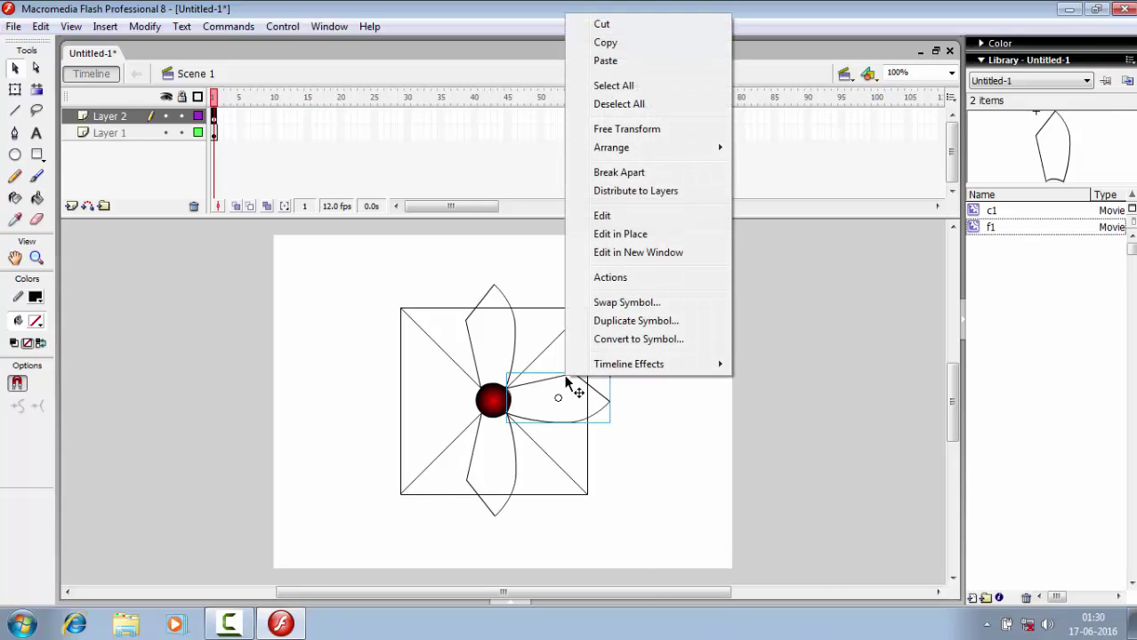
{"action": "left_click", "coordinate": [633, 42]}
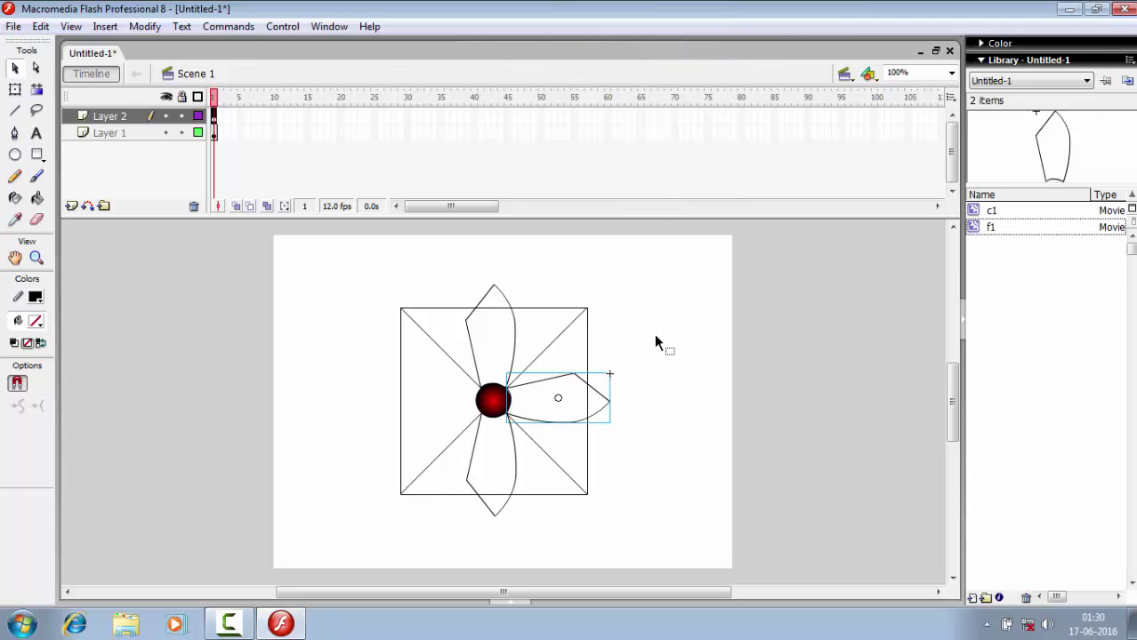
{"action": "right_click", "coordinate": [653, 338]}
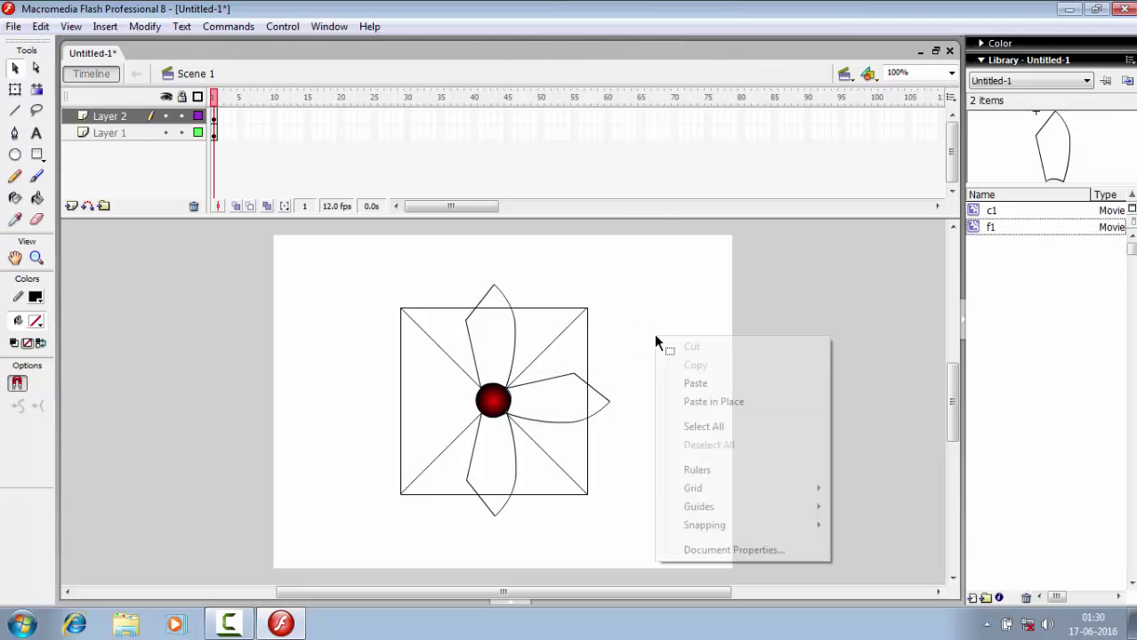
{"action": "left_click", "coordinate": [703, 390]}
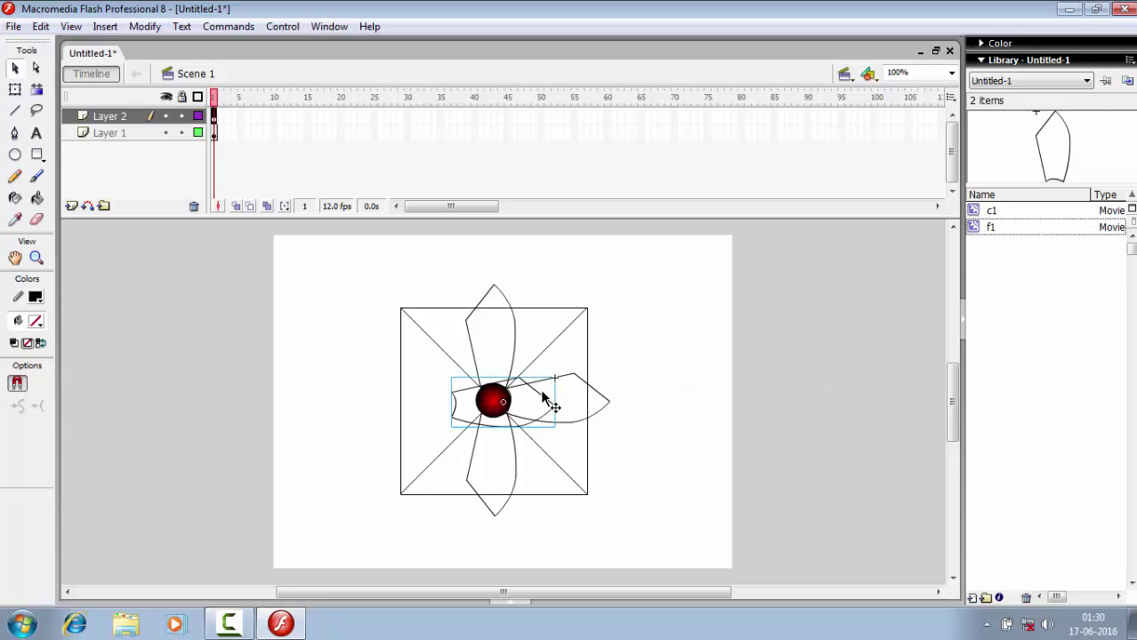
{"action": "left_click_drag", "start_coordinate": [542, 397], "coordinate": [704, 337]}
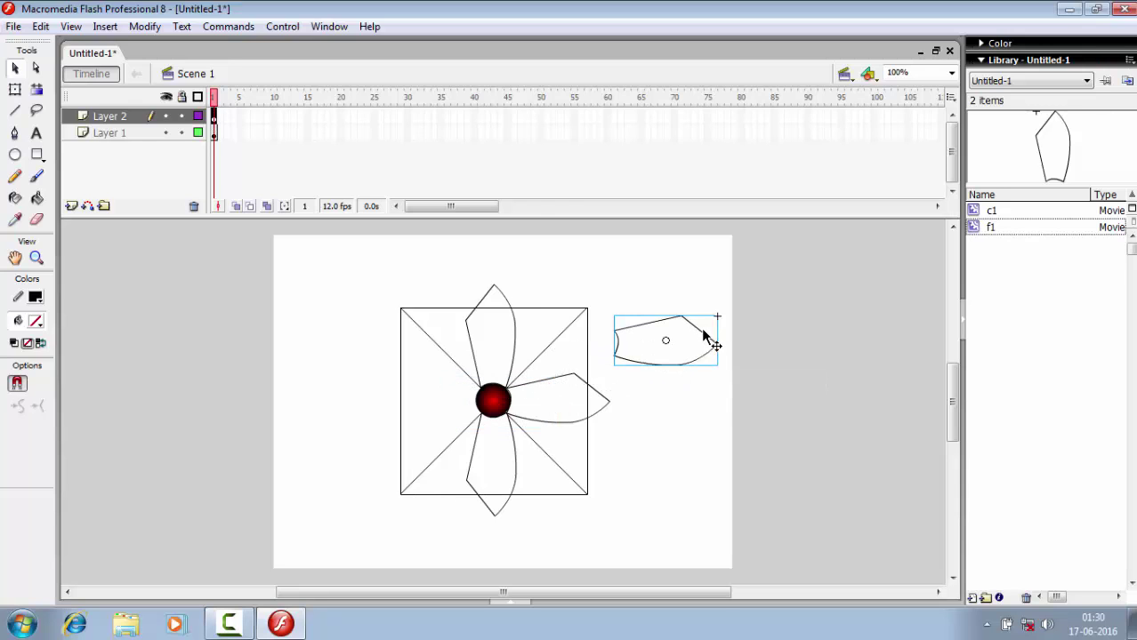
Flip the duplicated sideways petal horizontally and position it with its base against the circle's left side
{"action": "left_click", "coordinate": [144, 27]}
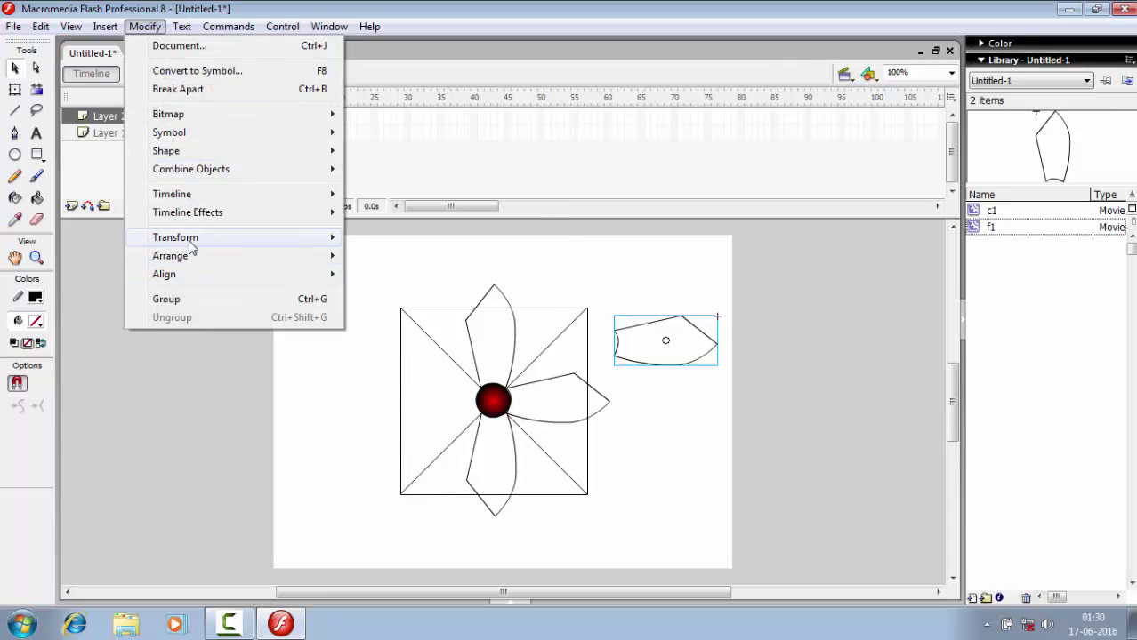
{"action": "mouse_move", "coordinate": [189, 240]}
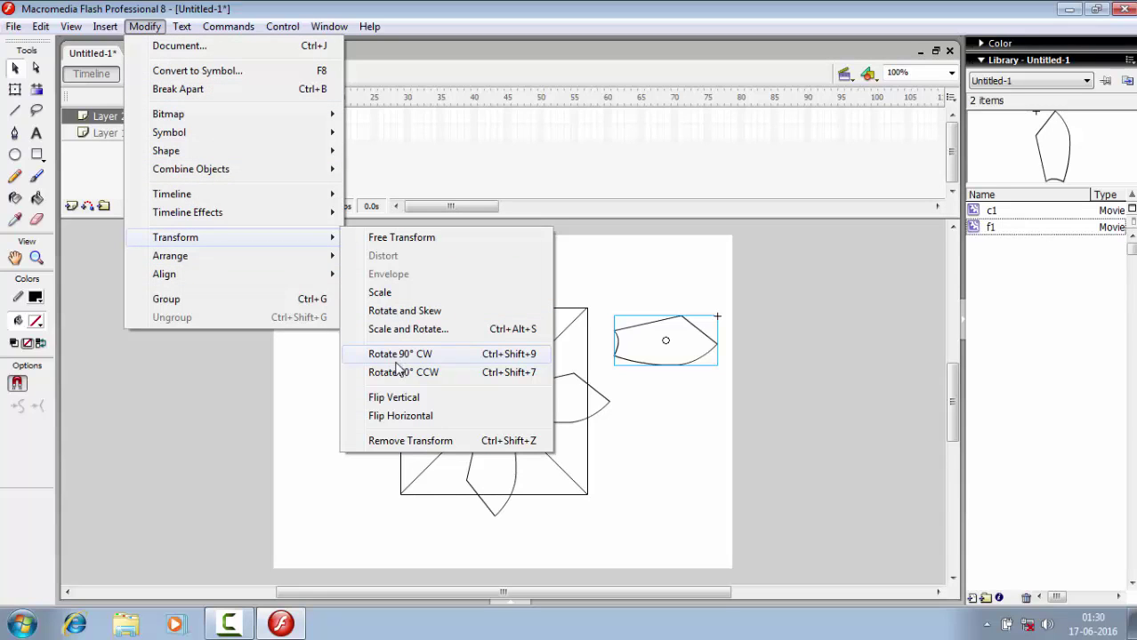
{"action": "left_click", "coordinate": [400, 417]}
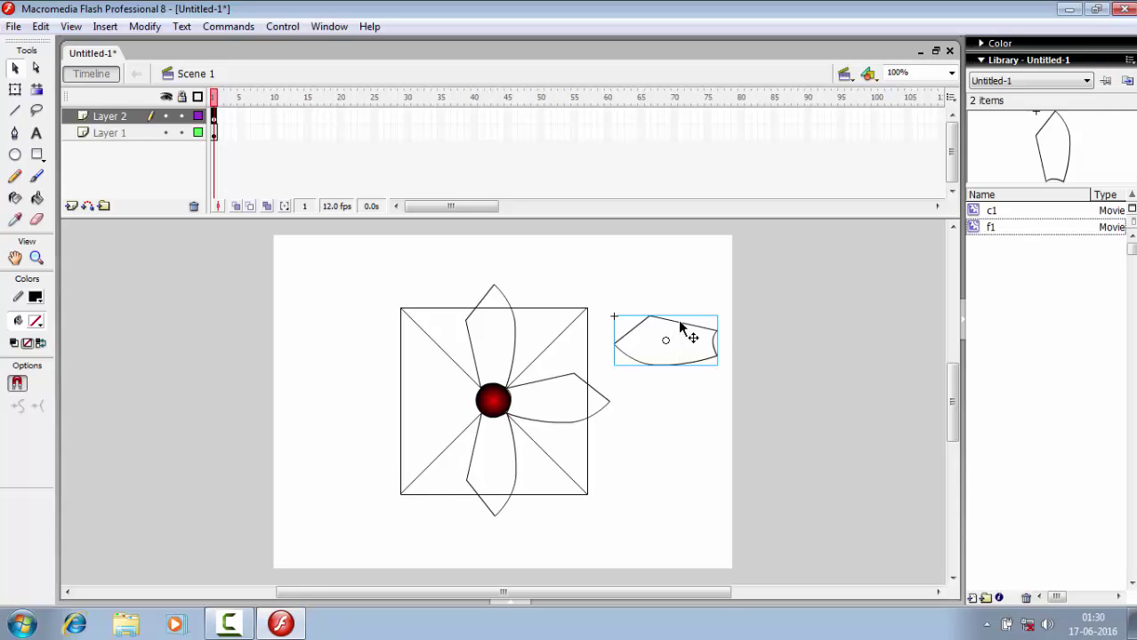
{"action": "left_click_drag", "start_coordinate": [679, 327], "coordinate": [442, 381]}
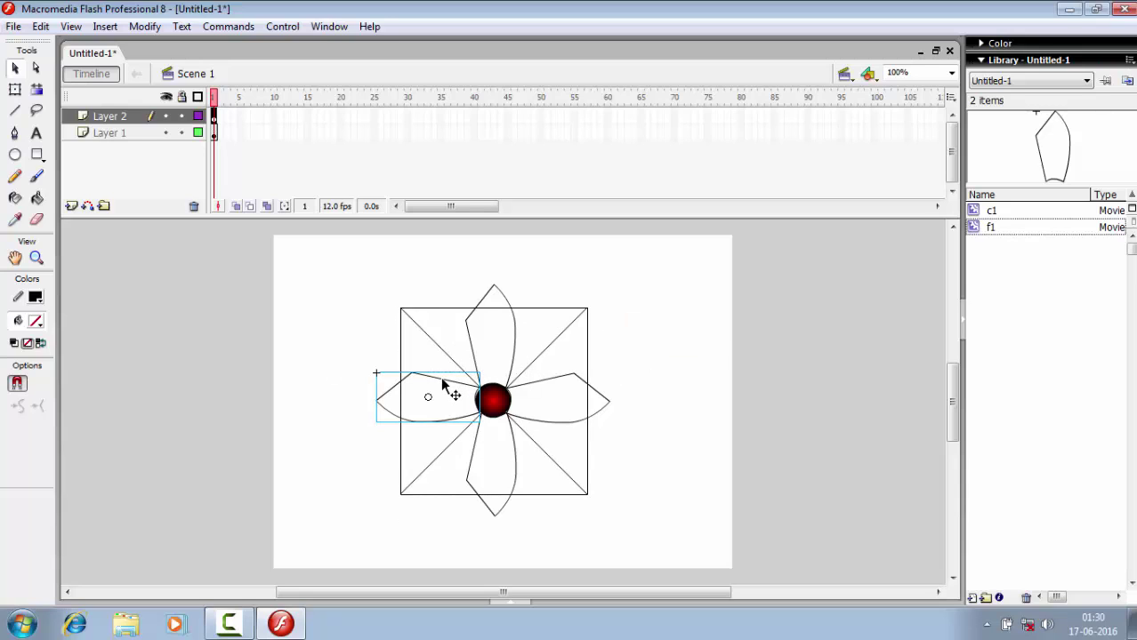
Nudge the petal on the circle's left side slightly down and deselect it
{"action": "key", "text": "Down"}
{"action": "key", "text": "Down"}
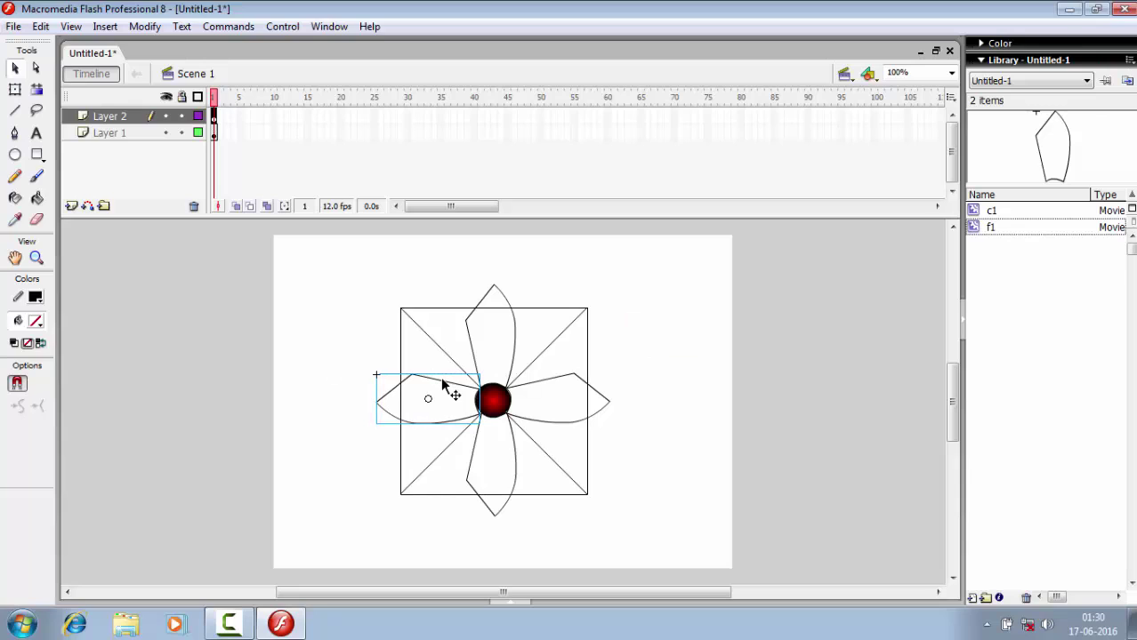
{"action": "left_click", "coordinate": [636, 322]}
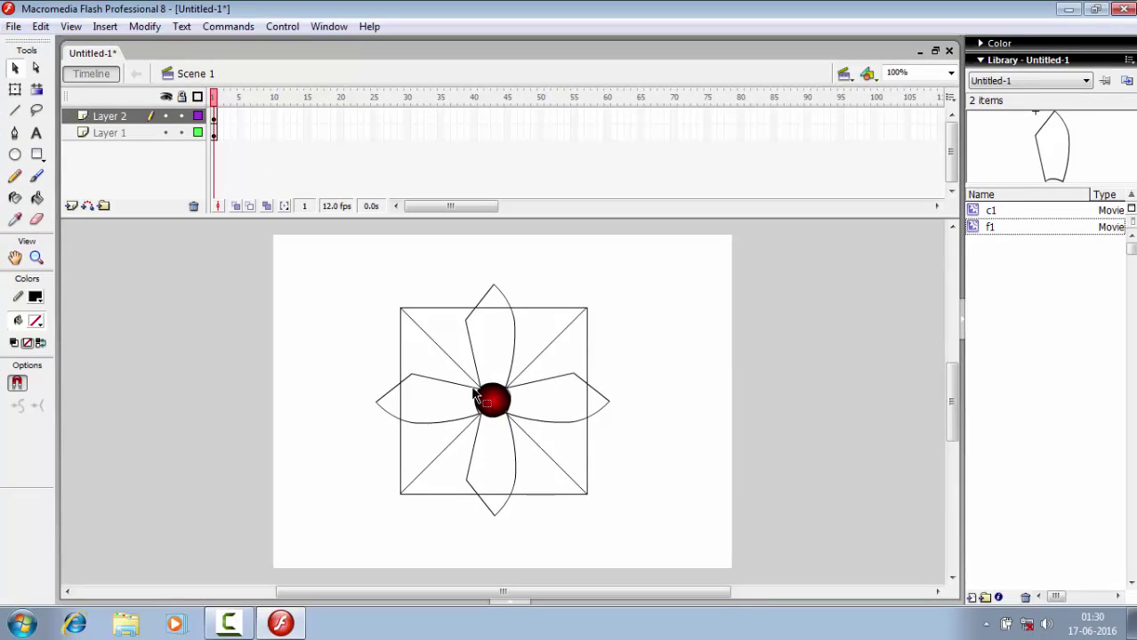
Flip the petal on the circle's left side vertically and nudge it down and slightly right to line up with the circle
{"action": "left_click", "coordinate": [414, 378]}
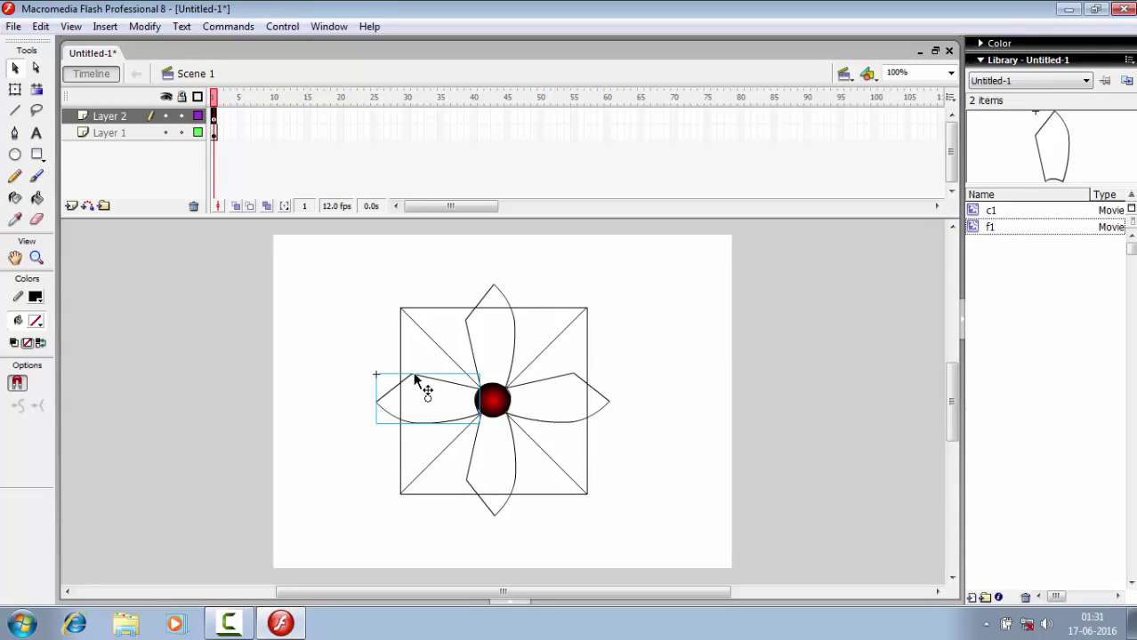
{"action": "left_click", "coordinate": [138, 32]}
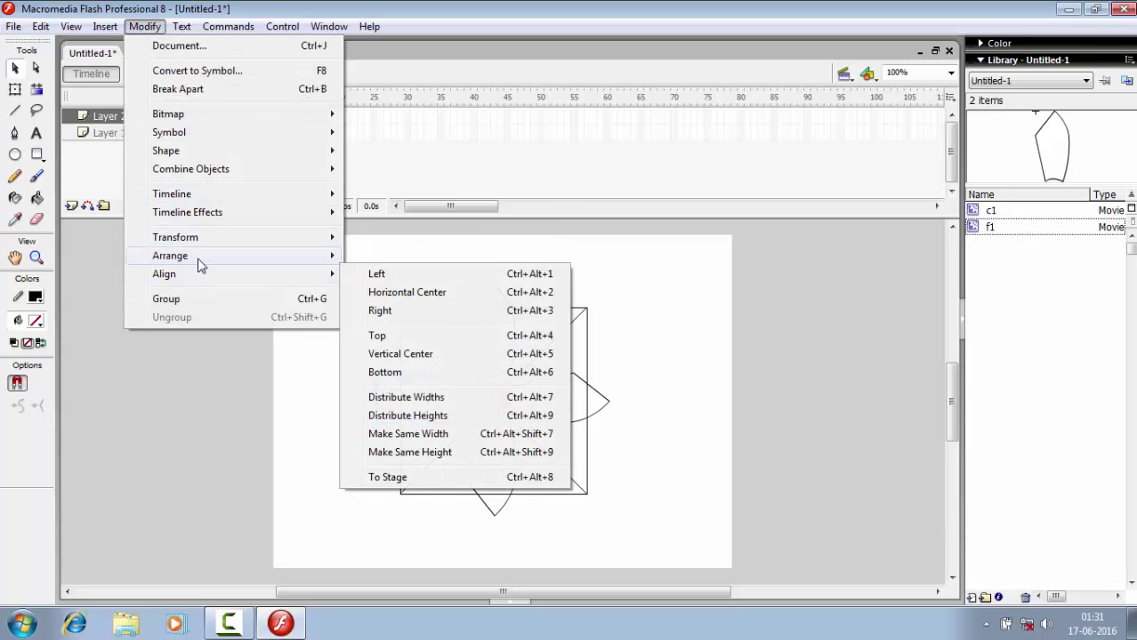
{"action": "mouse_move", "coordinate": [216, 236]}
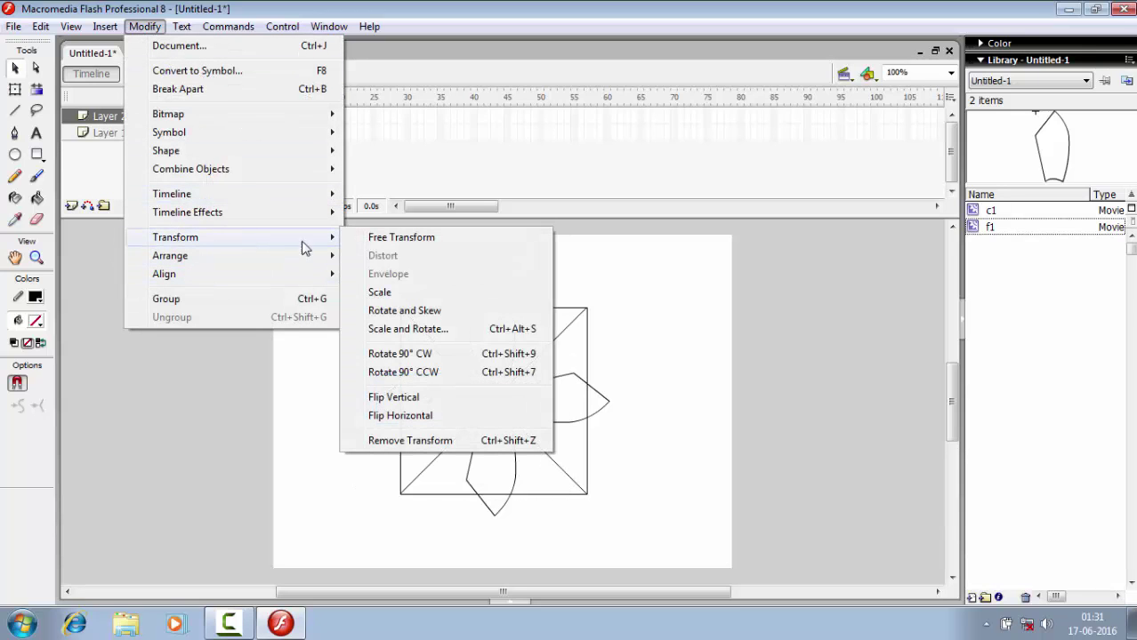
{"action": "left_click", "coordinate": [391, 401]}
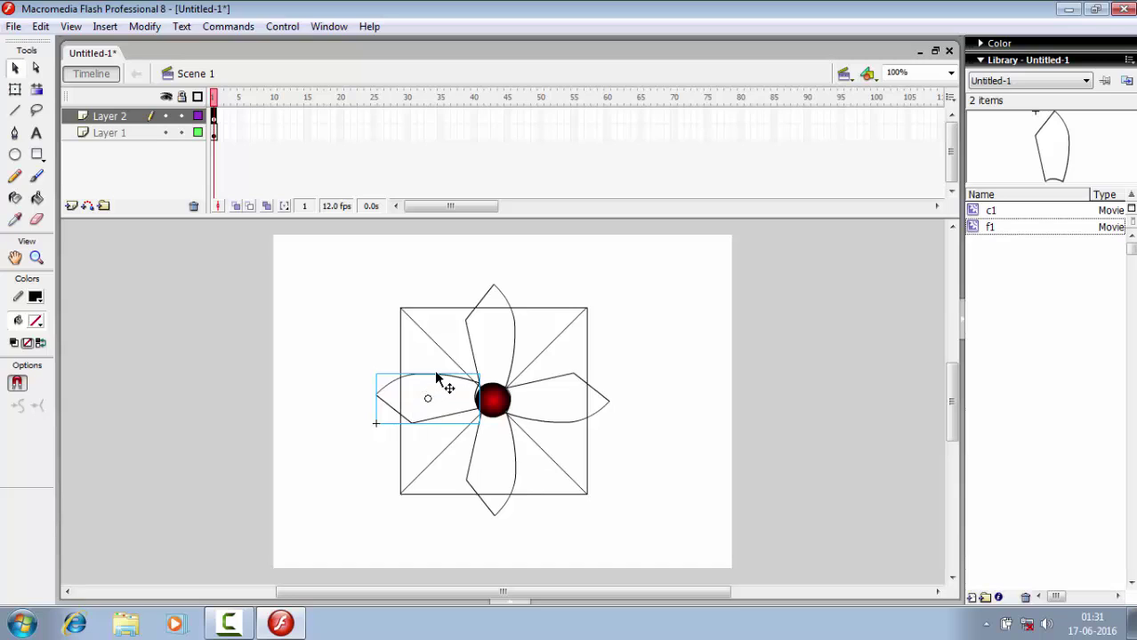
{"action": "key", "text": "Down"}
{"action": "key", "text": "Down"}
{"action": "key", "text": "Down"}
{"action": "key", "text": "Down"}
{"action": "key", "text": "Down"}
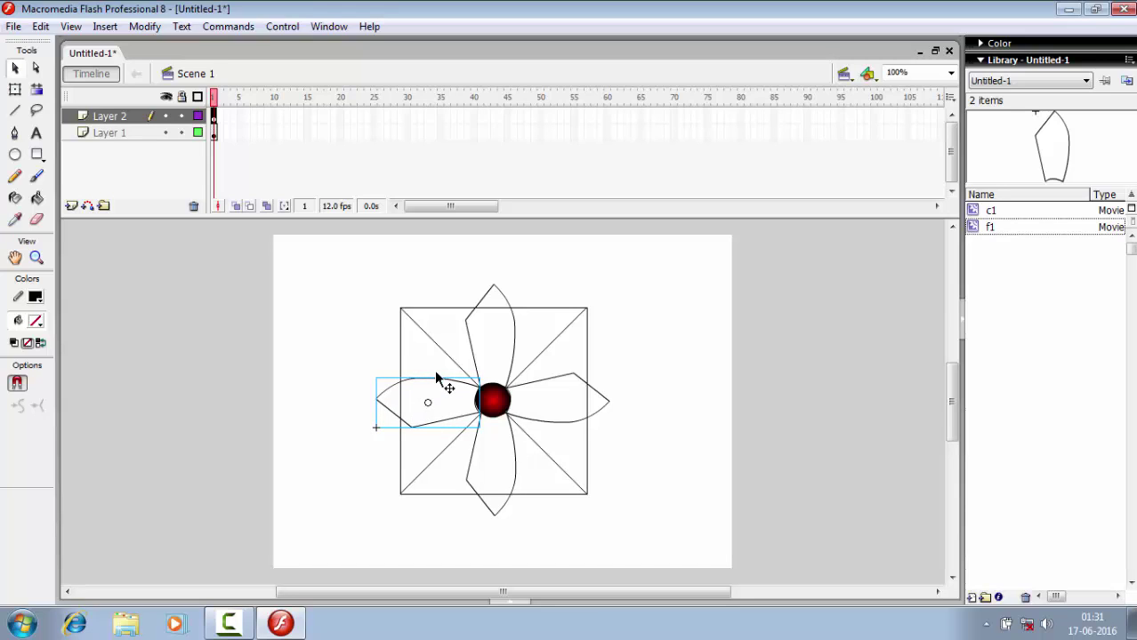
{"action": "key", "text": "Right"}
{"action": "key", "text": "Up"}
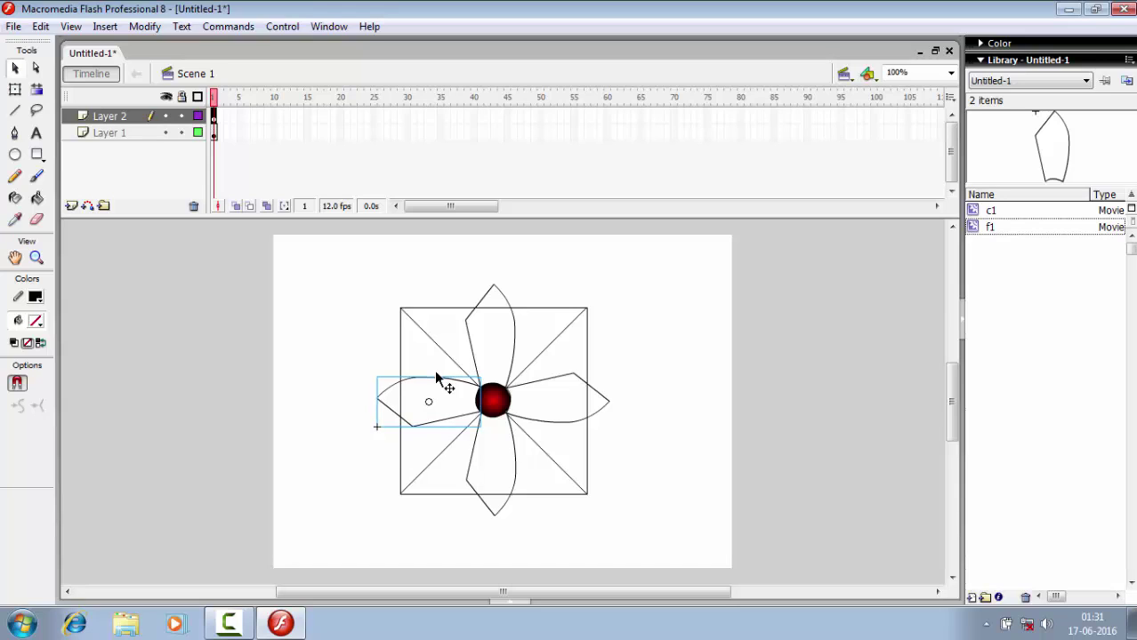
Flip the petal below the circle horizontally, nudge it slightly right to centre it under the circle, and deselect it
{"action": "left_click", "coordinate": [515, 461]}
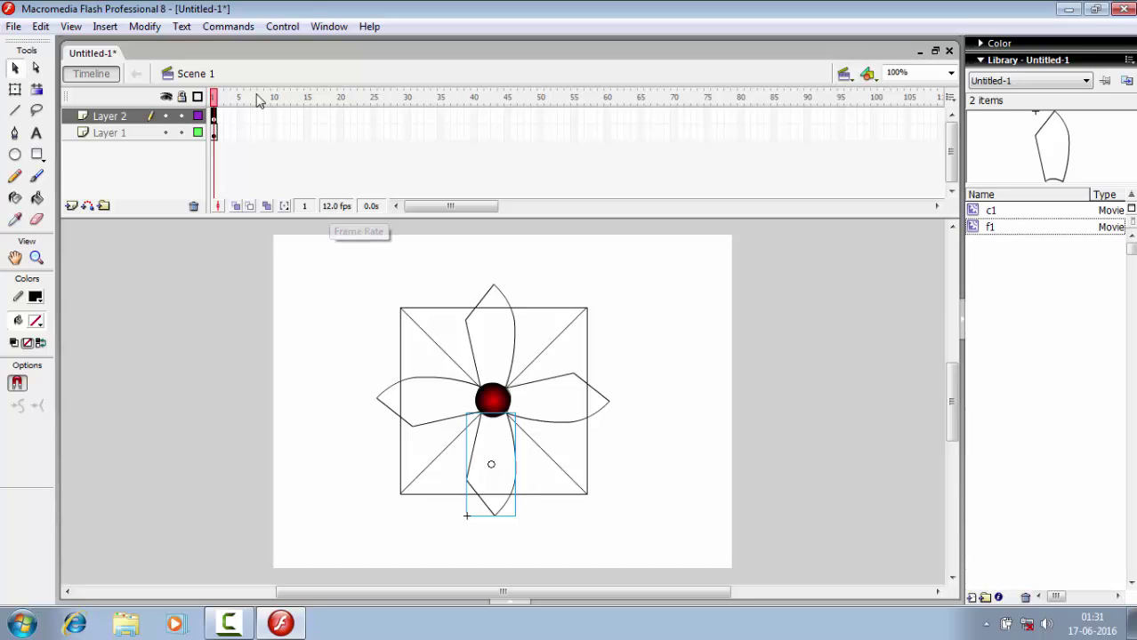
{"action": "left_click", "coordinate": [144, 25]}
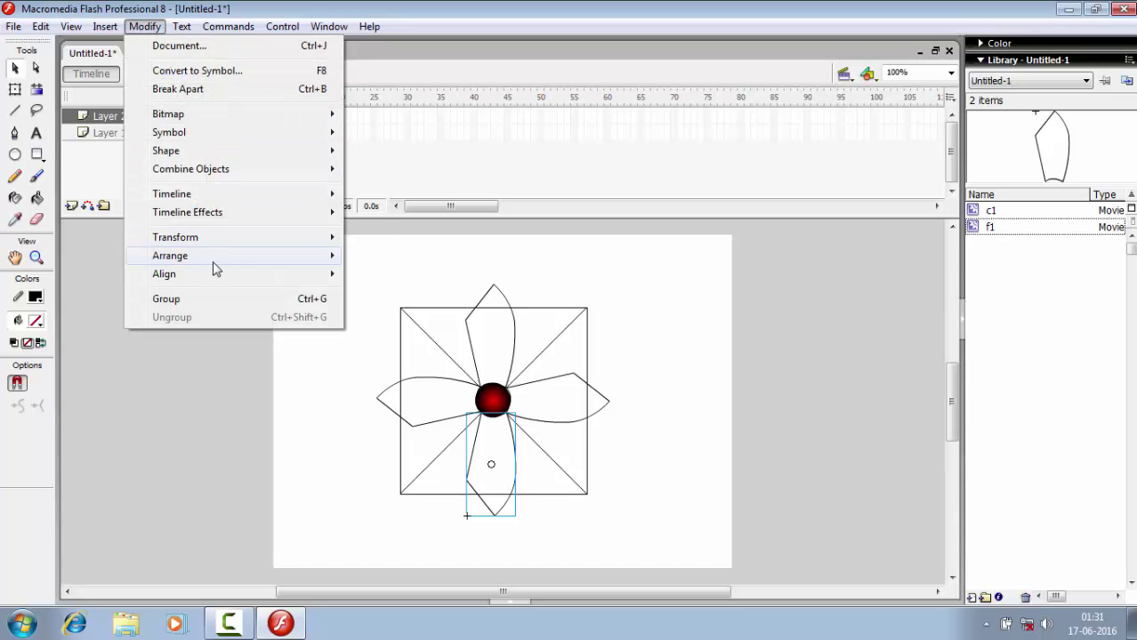
{"action": "mouse_move", "coordinate": [211, 237]}
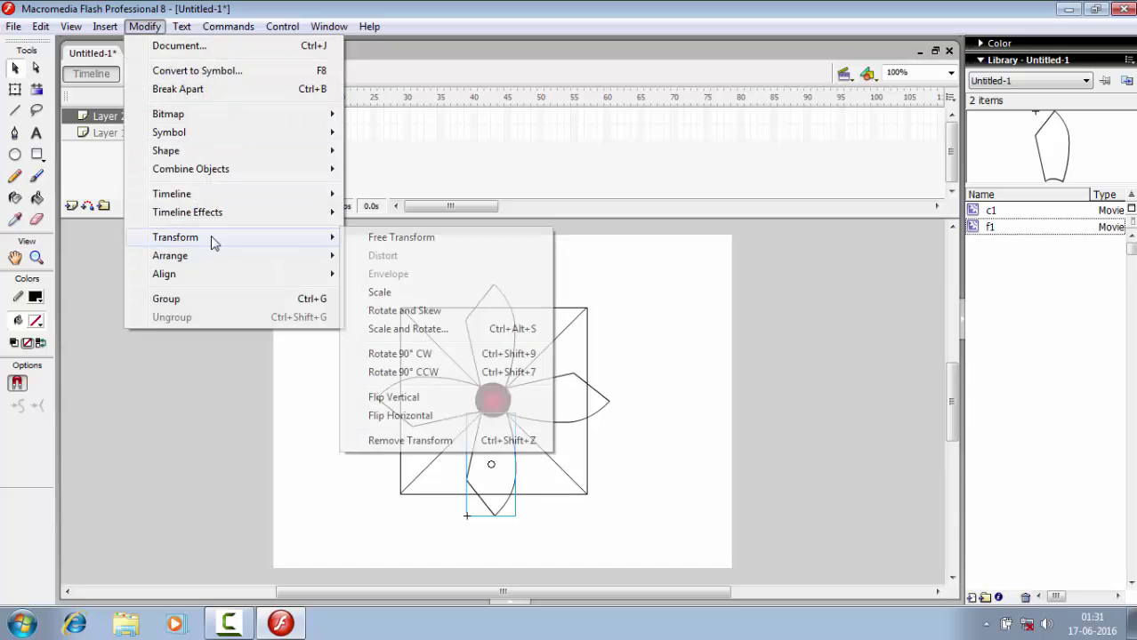
{"action": "left_click", "coordinate": [400, 415]}
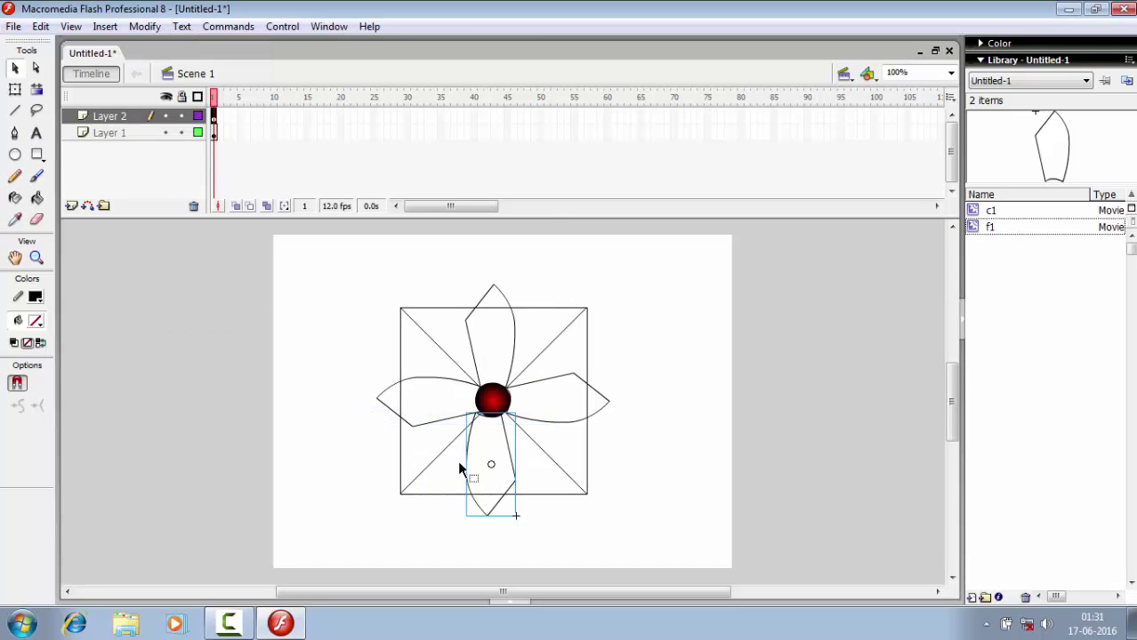
{"action": "key", "text": "Right"}
{"action": "key", "text": "Right"}
{"action": "key", "text": "Right"}
{"action": "key", "text": "Right"}
{"action": "key", "text": "Right"}
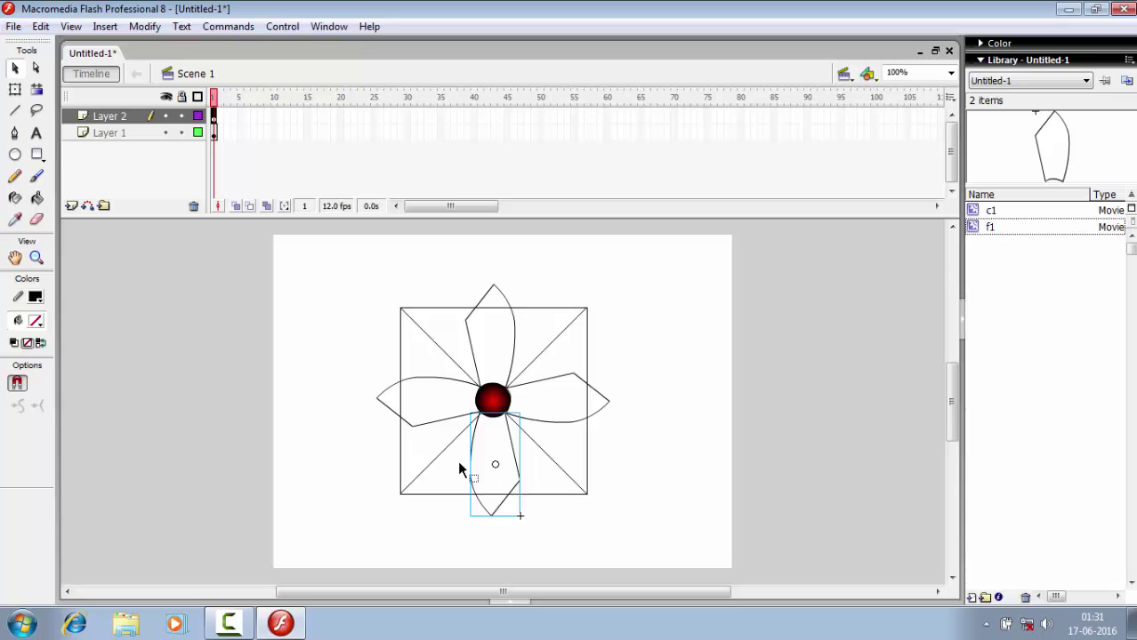
{"action": "left_click", "coordinate": [613, 437]}
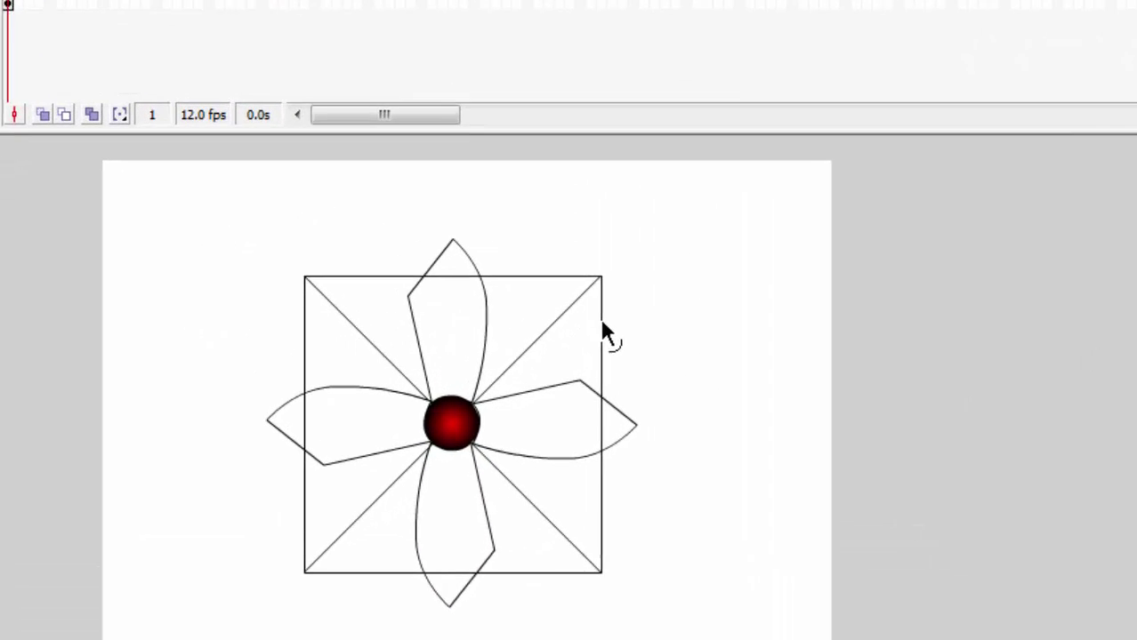
Delete the guide square and both of its diagonal lines, keeping the petals and circle
{"action": "left_click", "coordinate": [588, 340]}
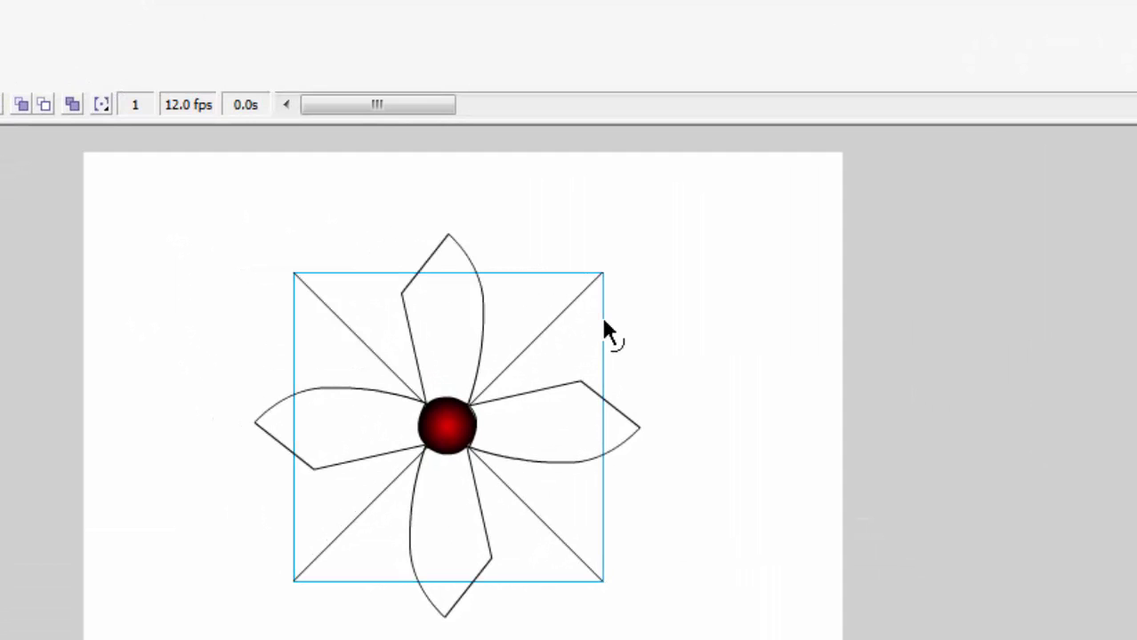
{"action": "key", "text": "Delete"}
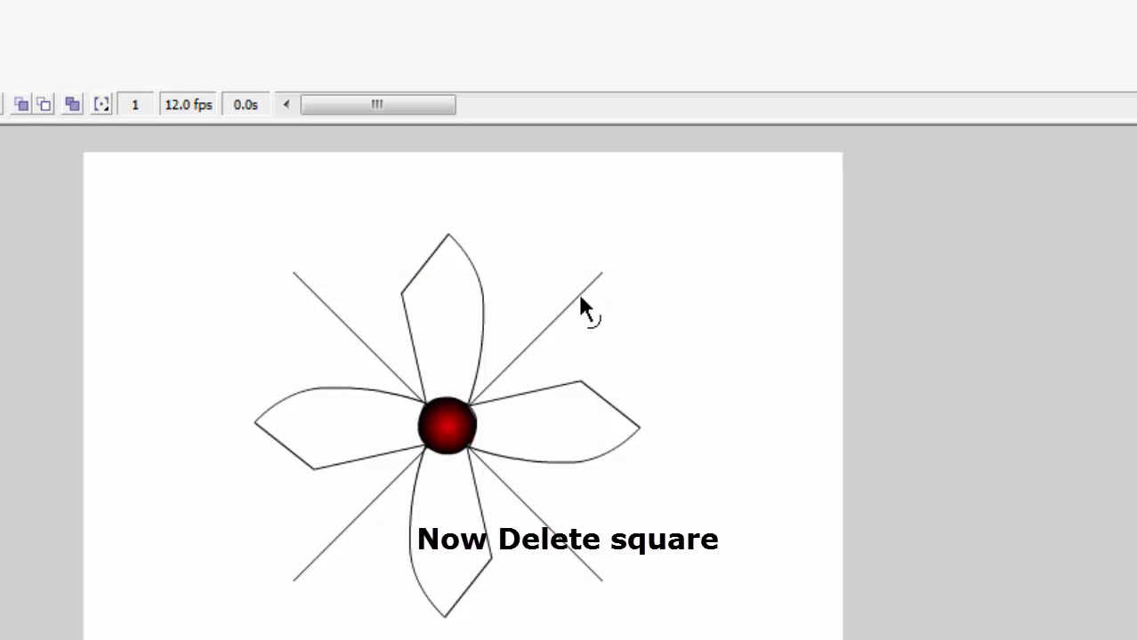
{"action": "left_click", "coordinate": [579, 297]}
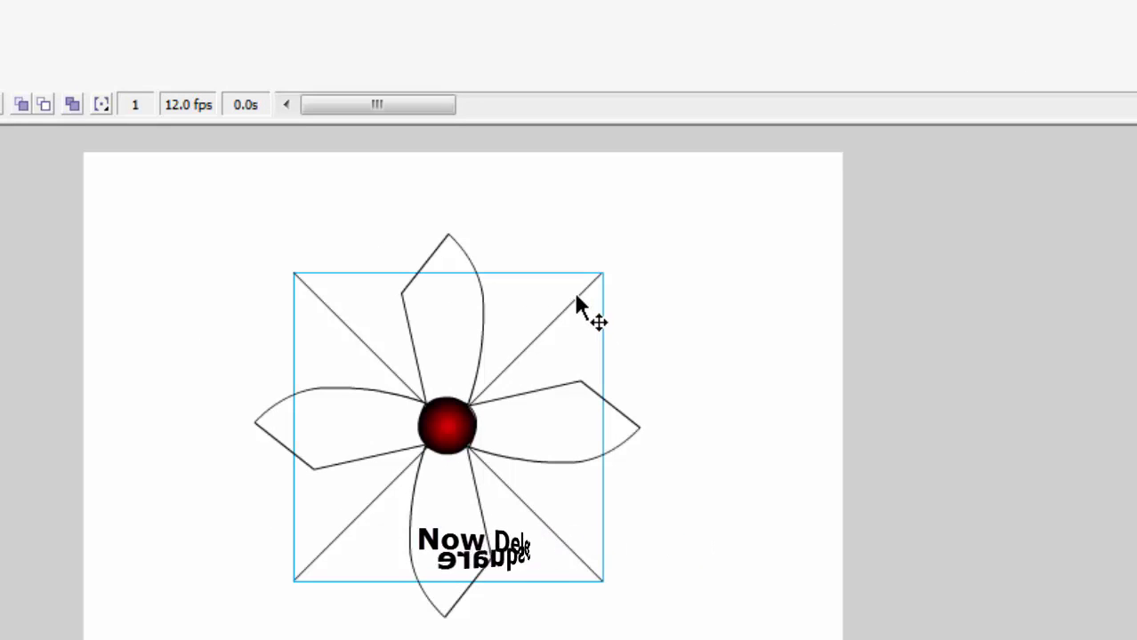
{"action": "key", "text": "Delete"}
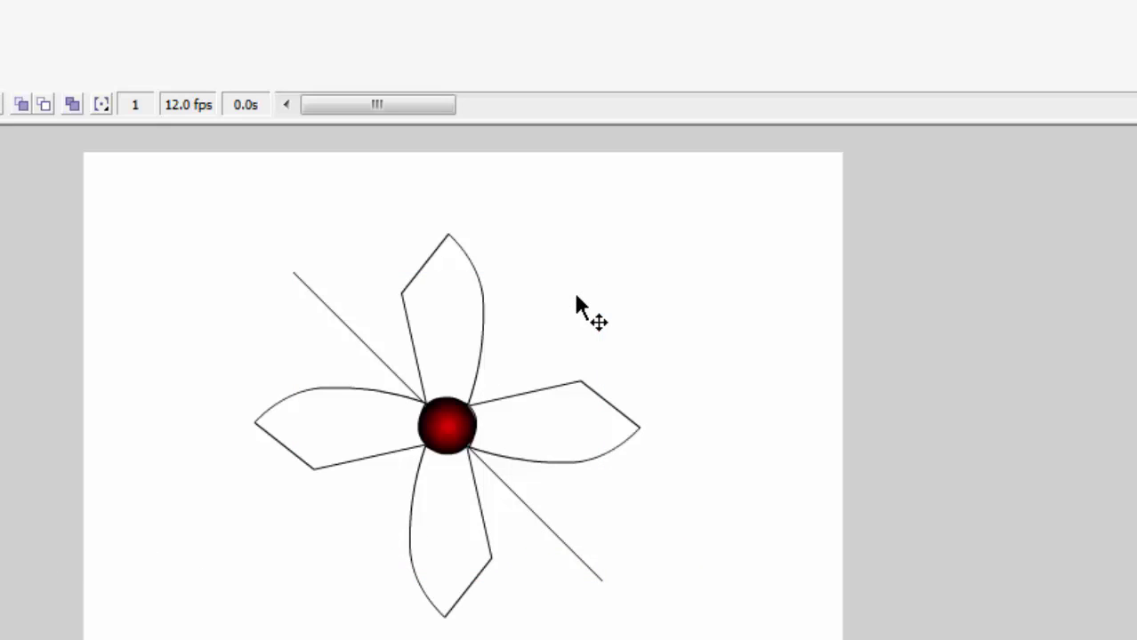
{"action": "left_click", "coordinate": [563, 543]}
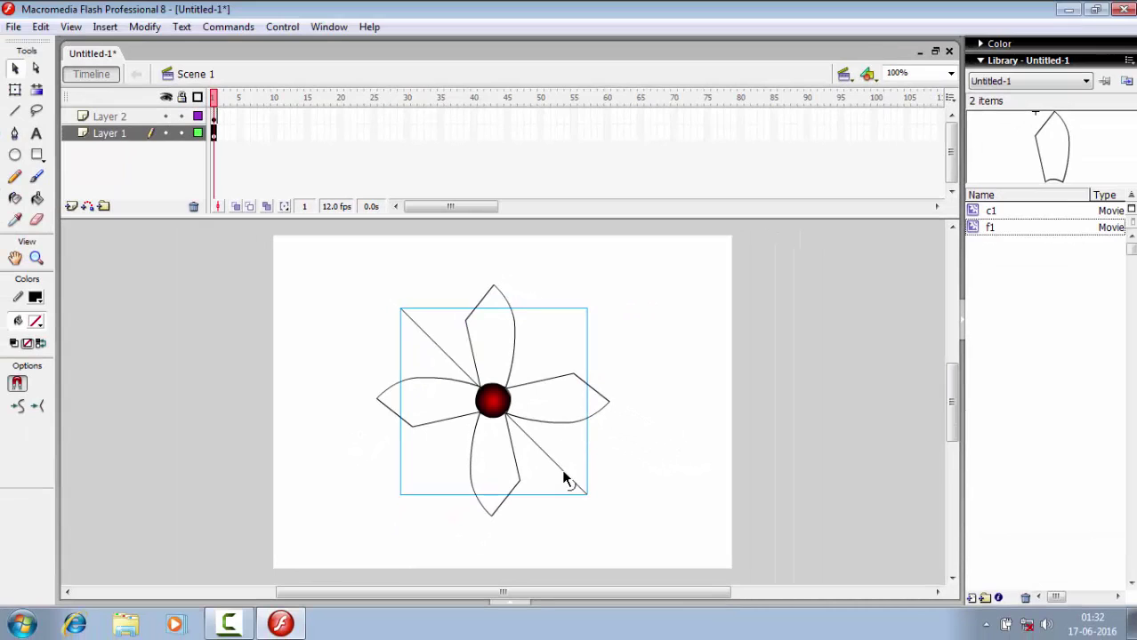
{"action": "key", "text": "Delete"}
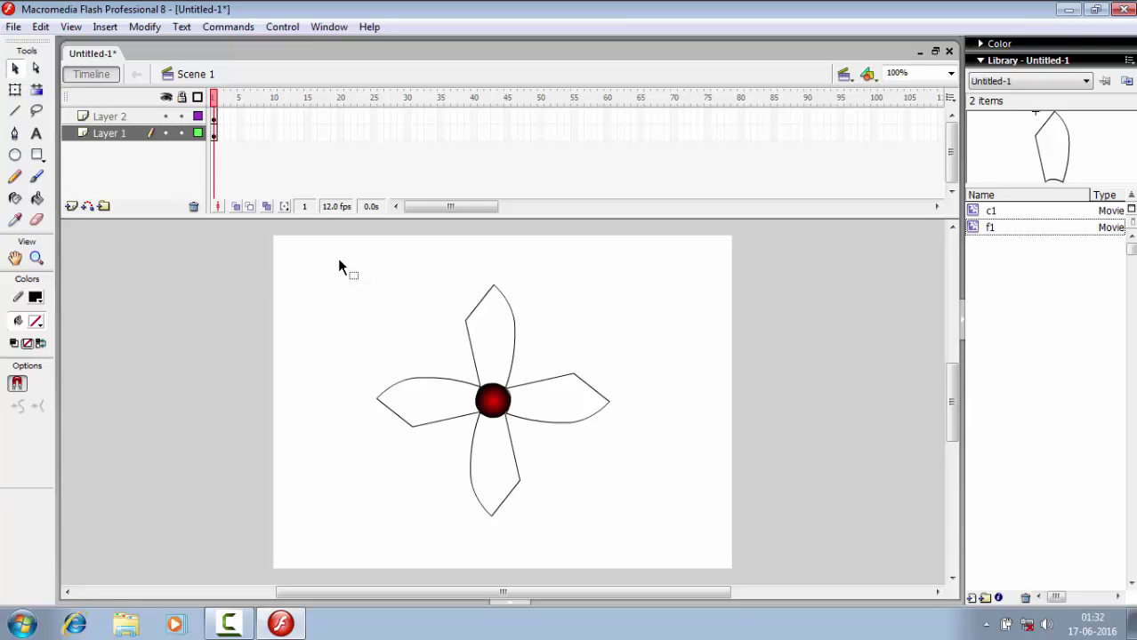
Convert all four petals and the centre circle into one movie clip symbol named fa1
{"action": "left_click_drag", "start_coordinate": [338, 260], "coordinate": [622, 533]}
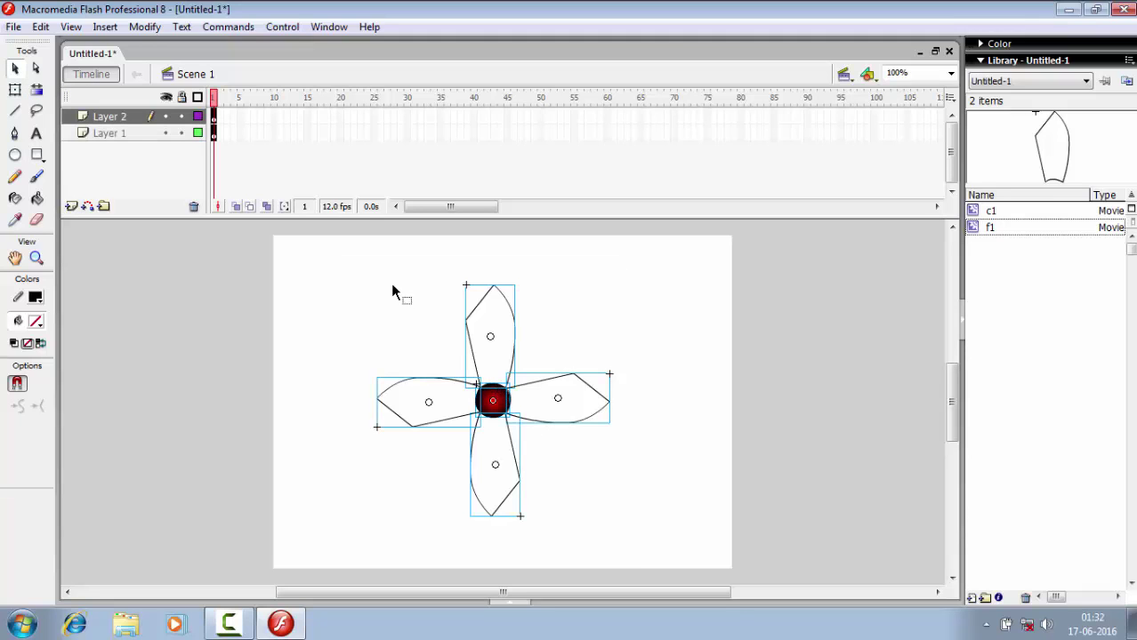
{"action": "left_click", "coordinate": [142, 27]}
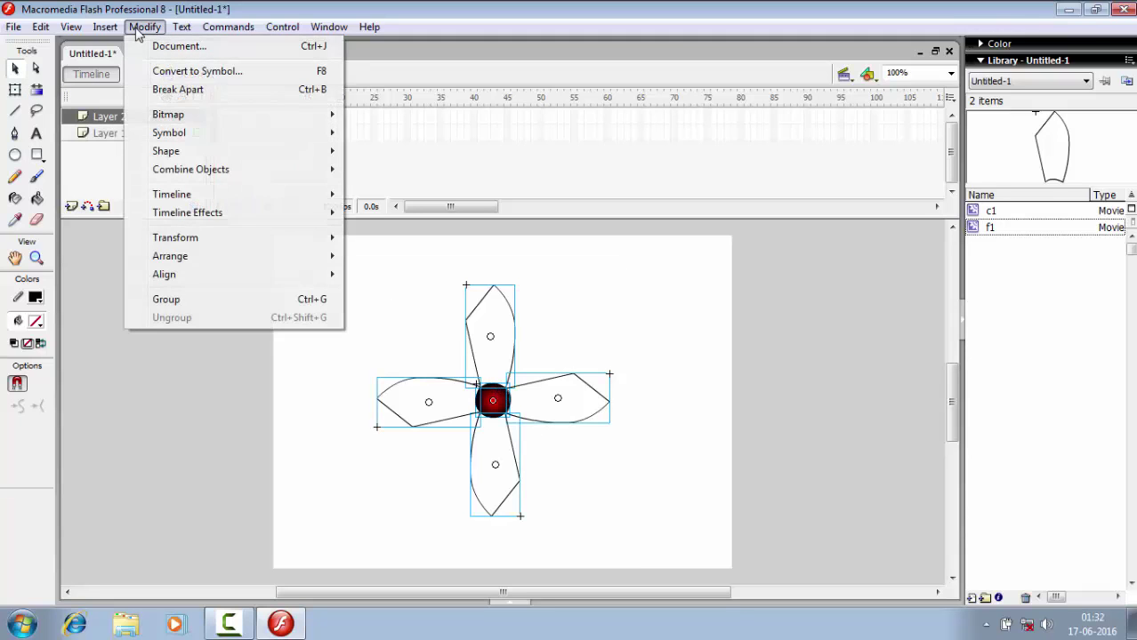
{"action": "left_click", "coordinate": [190, 71]}
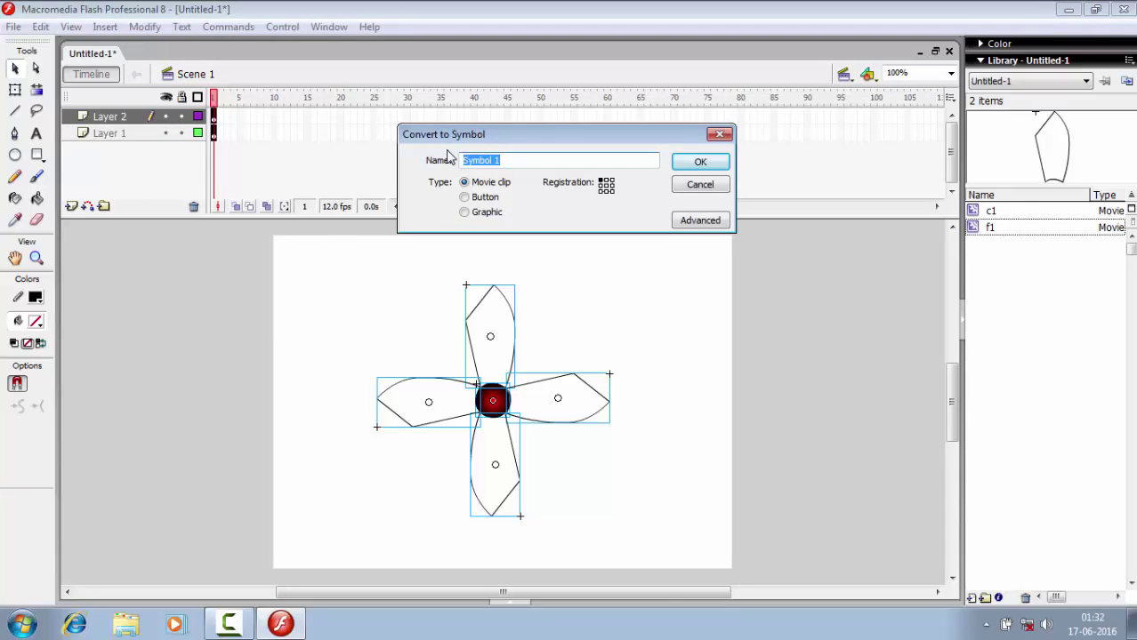
{"action": "type", "text": "fa1"}
{"action": "left_click", "coordinate": [696, 165]}
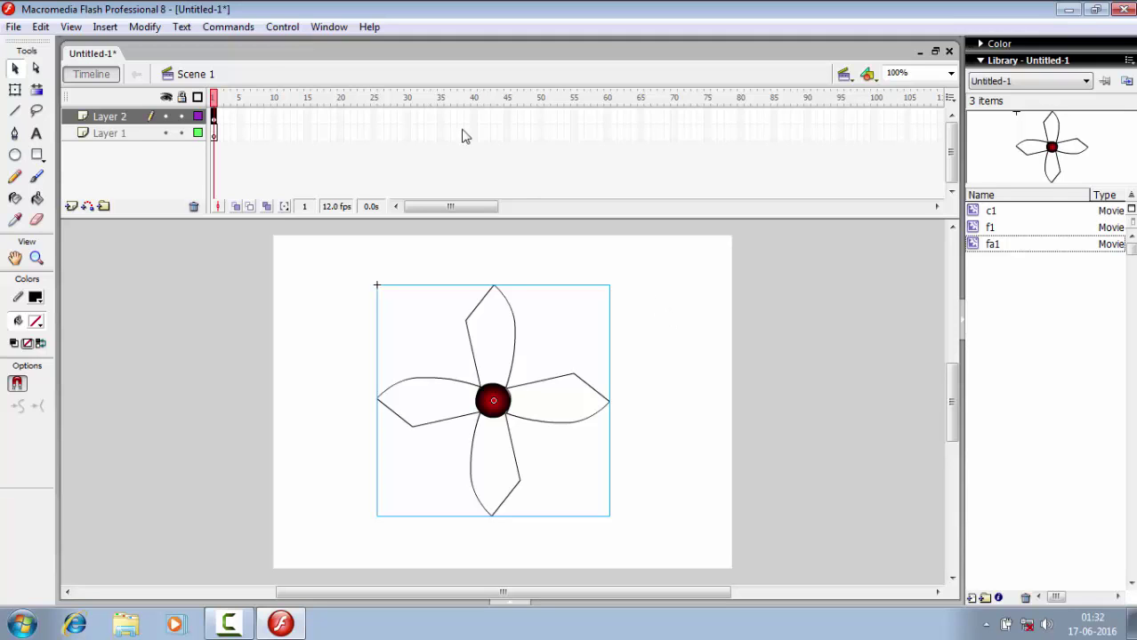
Apply a Transform timeline effect to the fa1 flower with a rotation of 90 degrees
{"action": "left_click", "coordinate": [145, 27]}
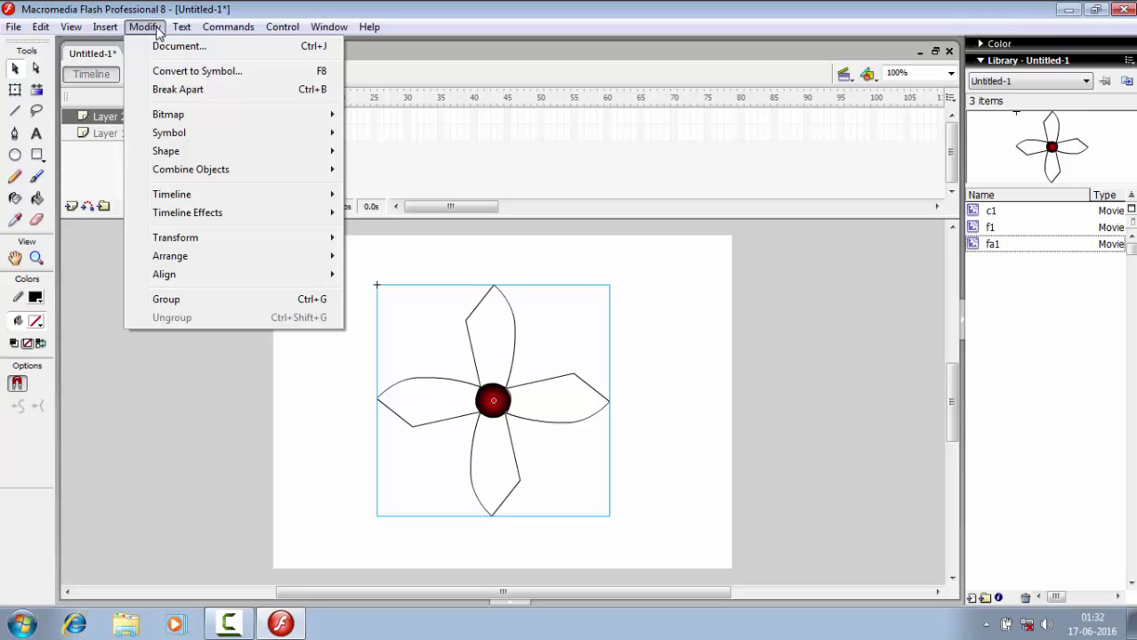
{"action": "mouse_move", "coordinate": [105, 26]}
{"action": "mouse_move", "coordinate": [133, 78]}
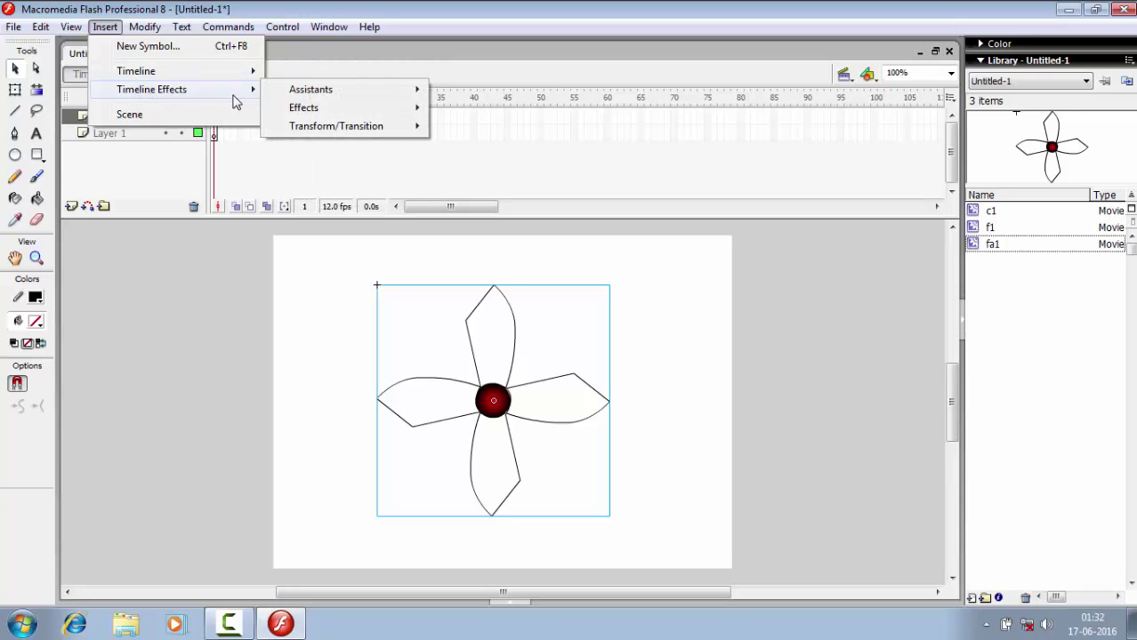
{"action": "mouse_move", "coordinate": [311, 130]}
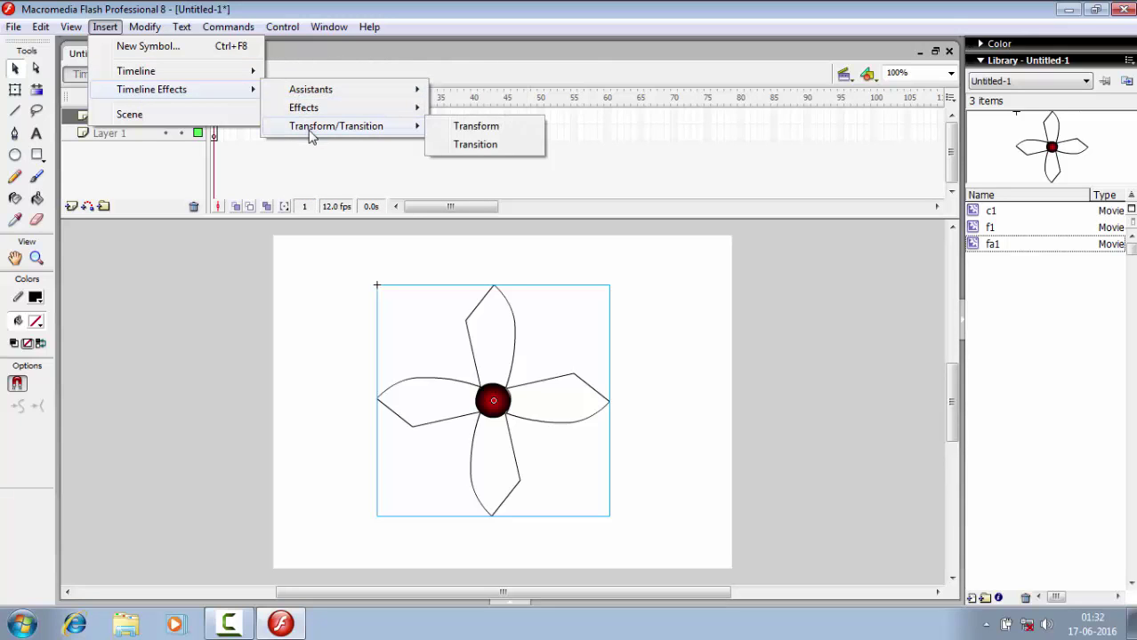
{"action": "left_click", "coordinate": [471, 129]}
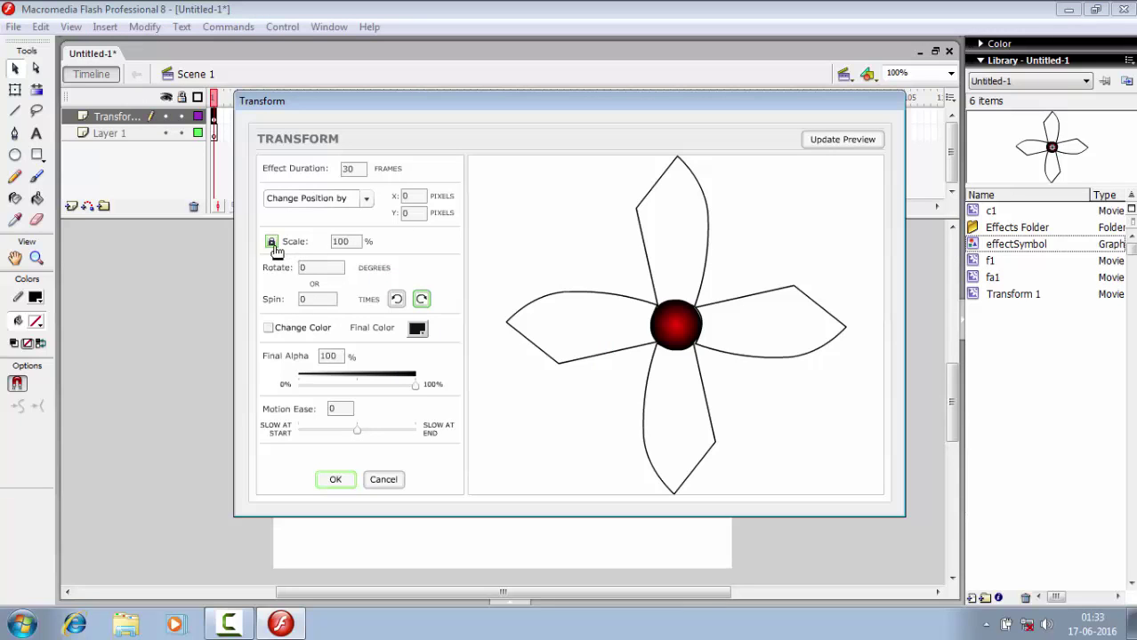
{"action": "double_click", "coordinate": [315, 272]}
{"action": "type", "text": "900"}
{"action": "key", "text": "BackSpace"}
{"action": "left_click", "coordinate": [336, 480]}
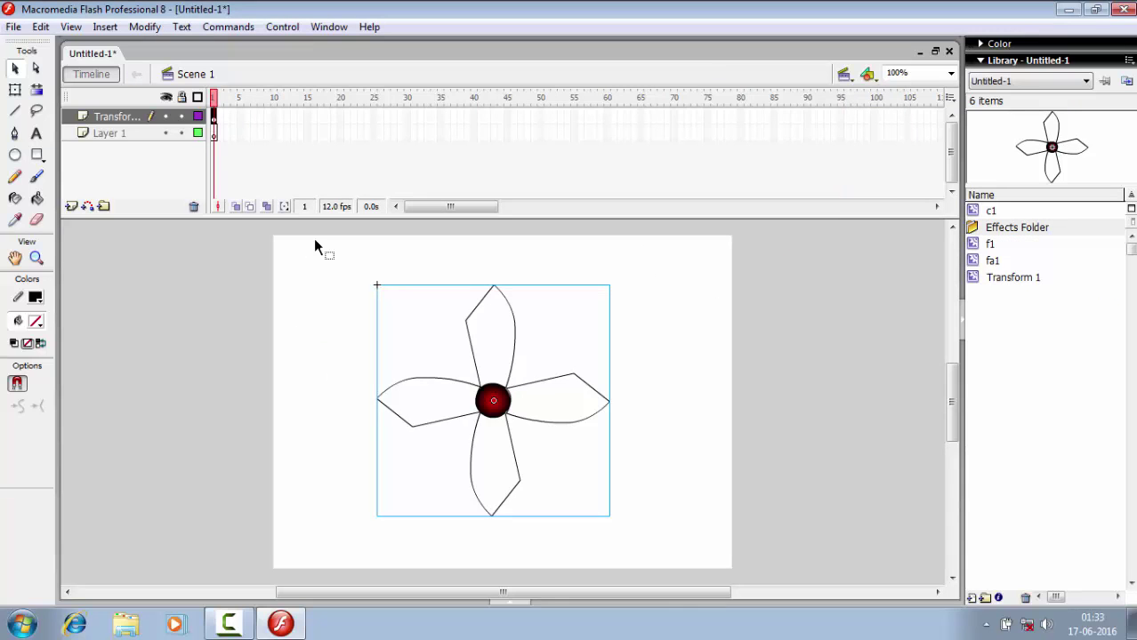
Test the movie to watch the flower's rotation, and close the preview
{"action": "left_click", "coordinate": [279, 29]}
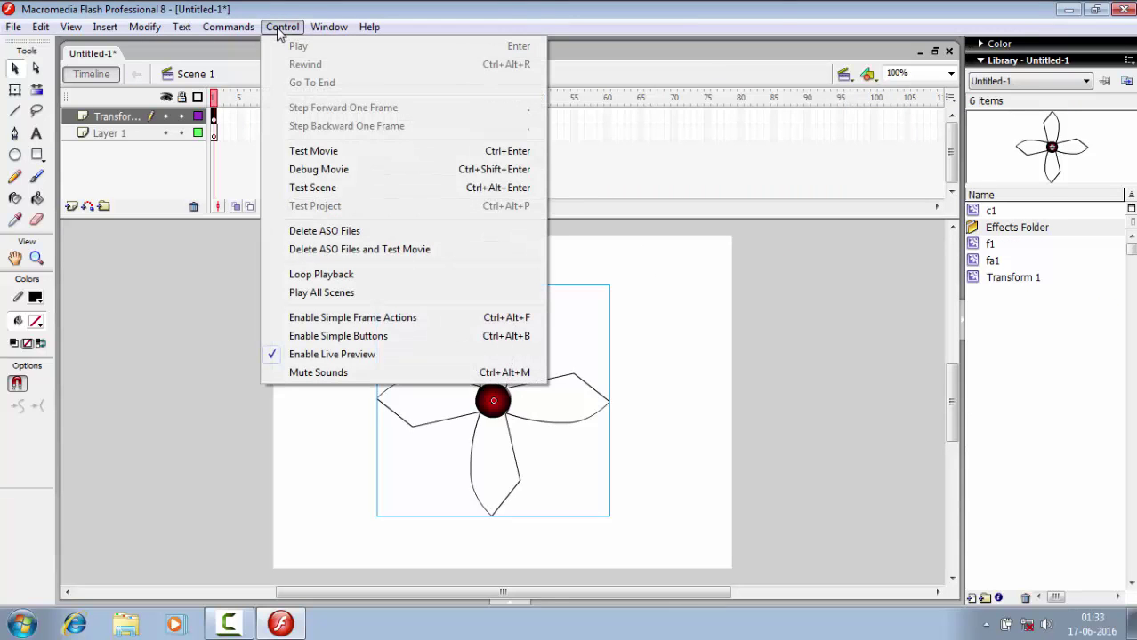
{"action": "left_click", "coordinate": [295, 151]}
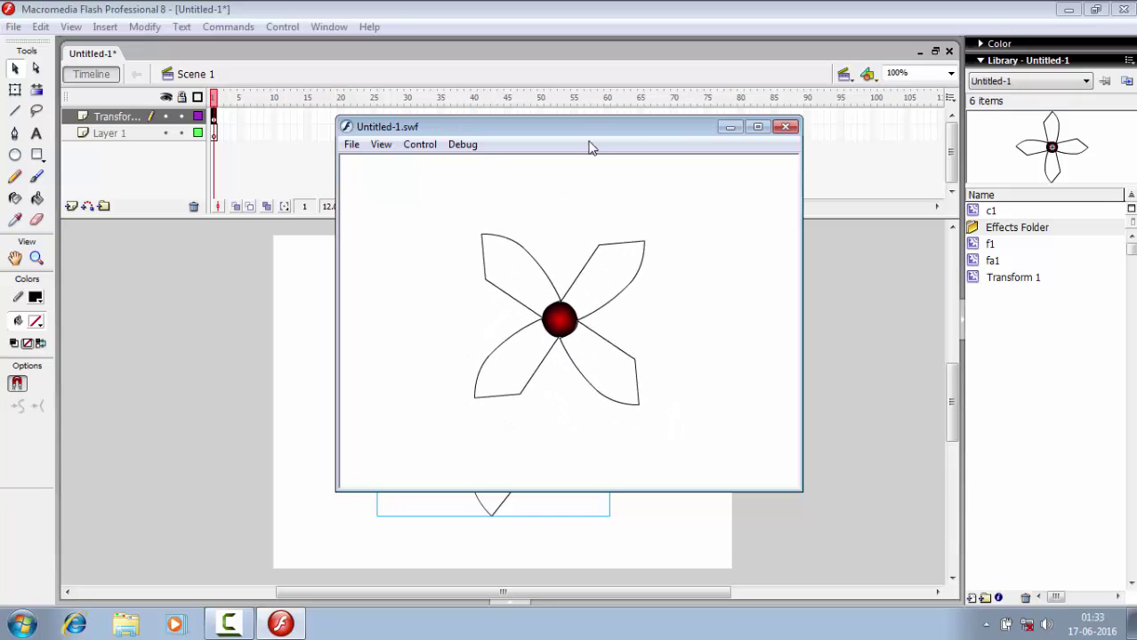
{"action": "left_click", "coordinate": [786, 126]}
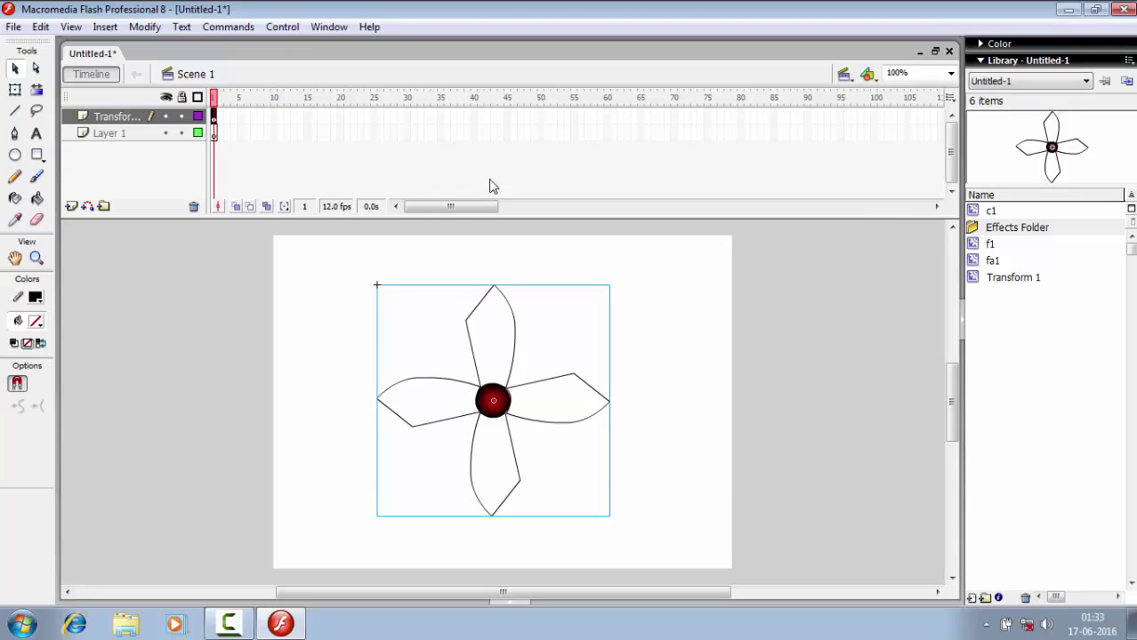
Set the document frame rate to 30 fps and test the movie again
{"action": "double_click", "coordinate": [334, 206]}
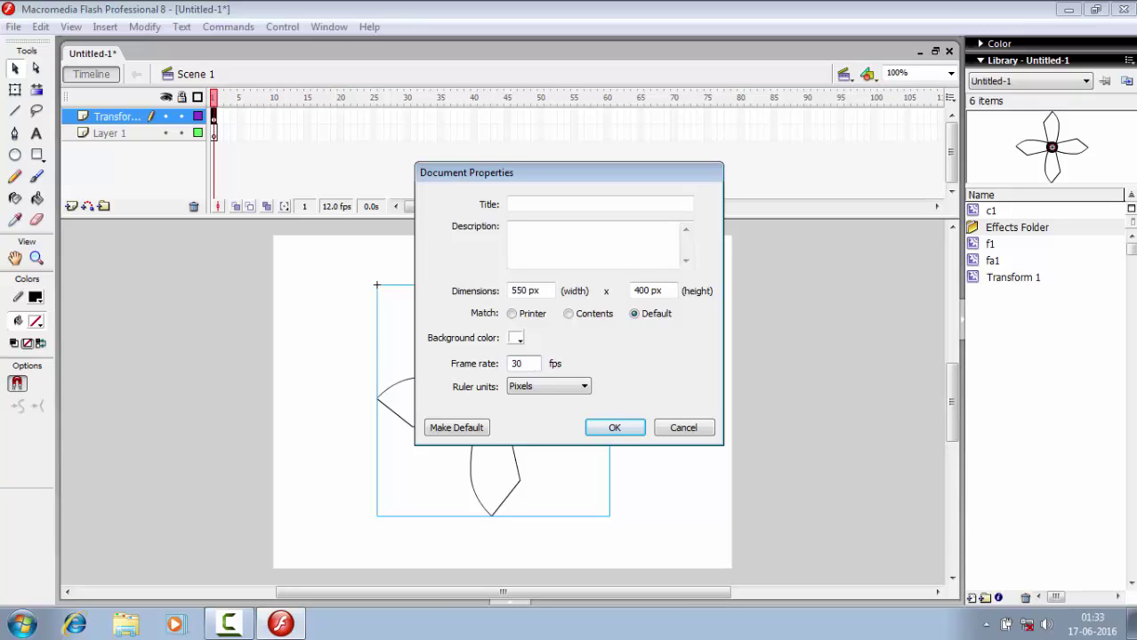
{"action": "left_click", "coordinate": [604, 430]}
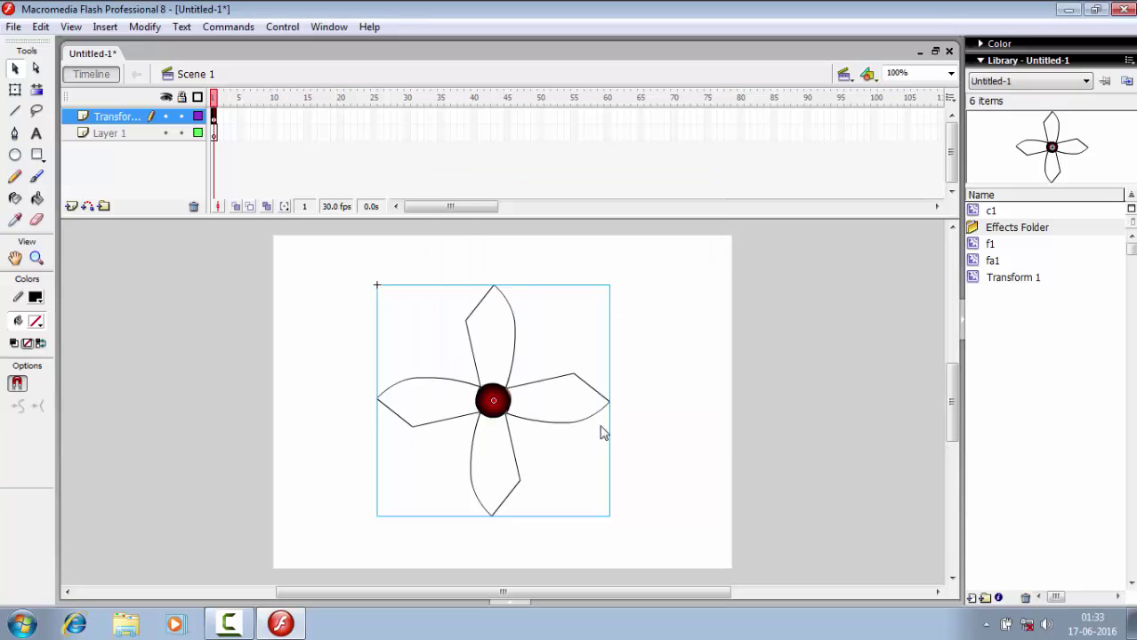
{"action": "left_click", "coordinate": [292, 29]}
{"action": "left_click", "coordinate": [339, 153]}
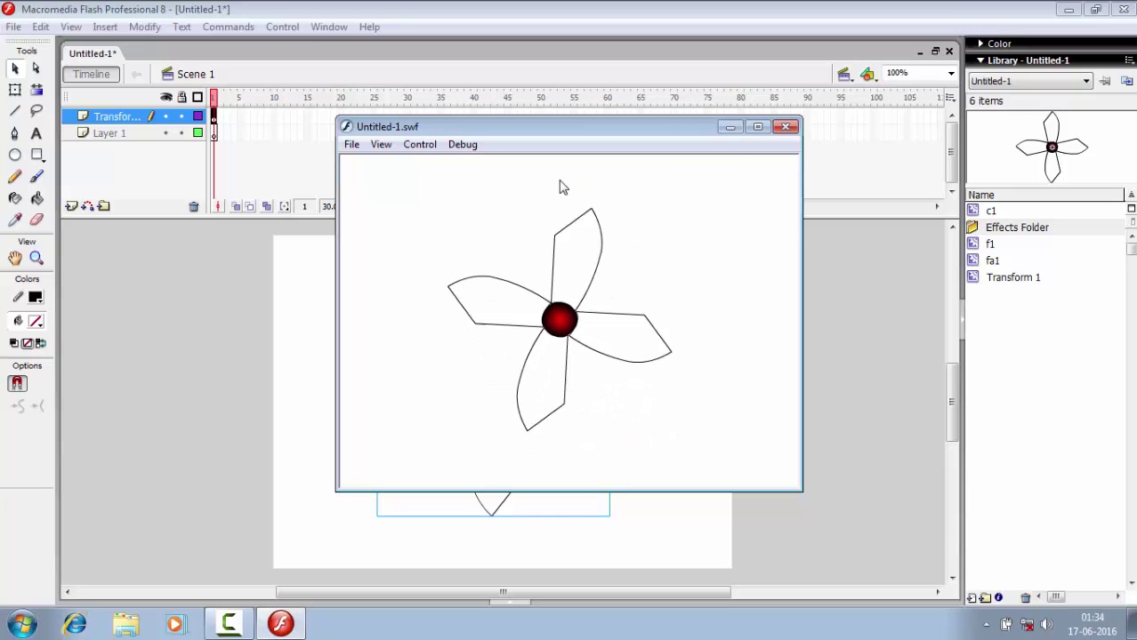
Close the movie preview, and delete the Transform effect layer from the timeline
{"action": "left_click", "coordinate": [785, 127]}
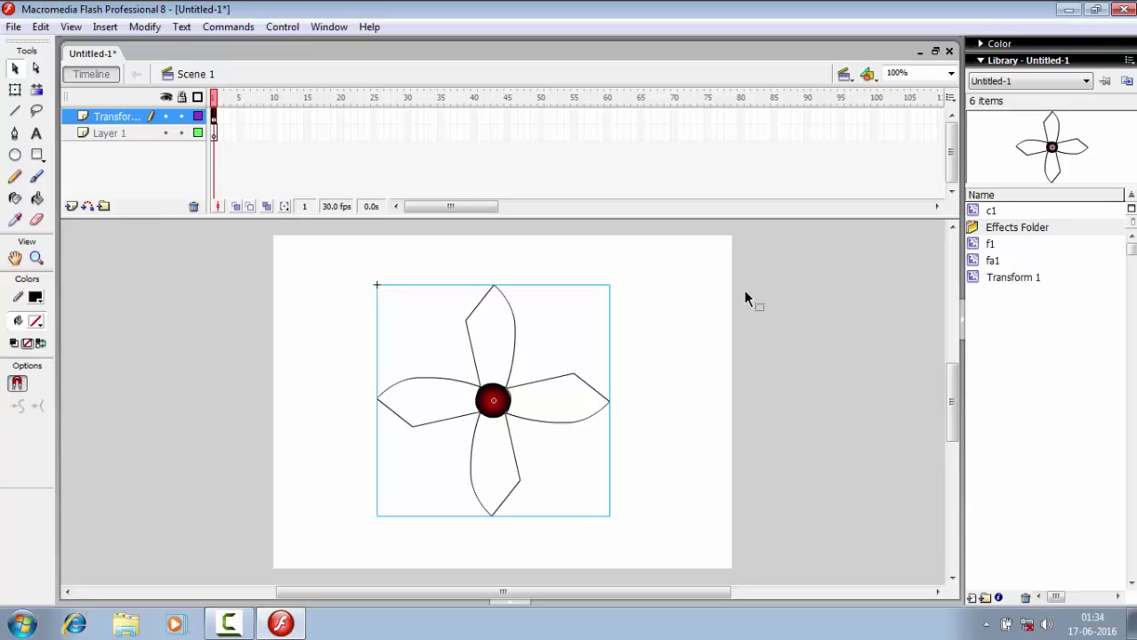
{"action": "left_click", "coordinate": [990, 283]}
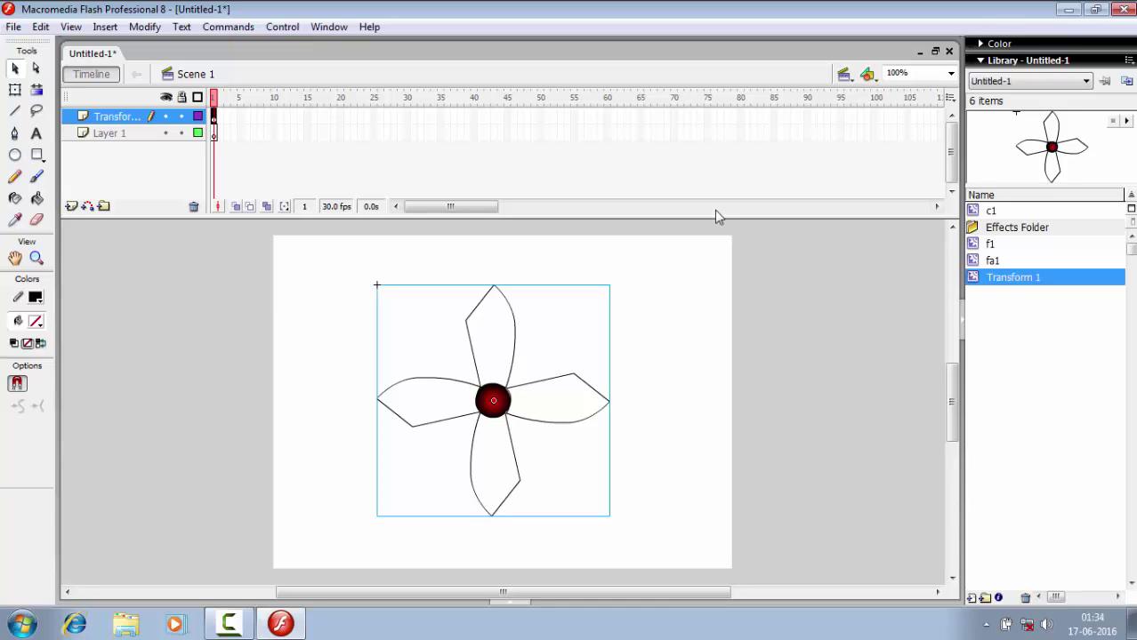
{"action": "right_click", "coordinate": [125, 121]}
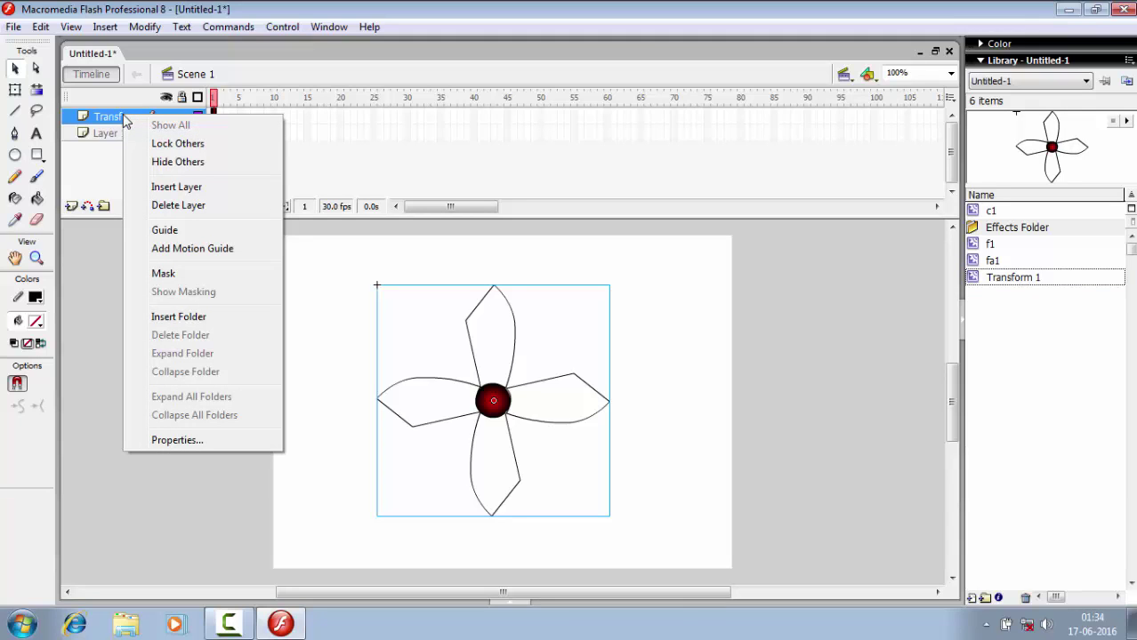
{"action": "left_click", "coordinate": [153, 208]}
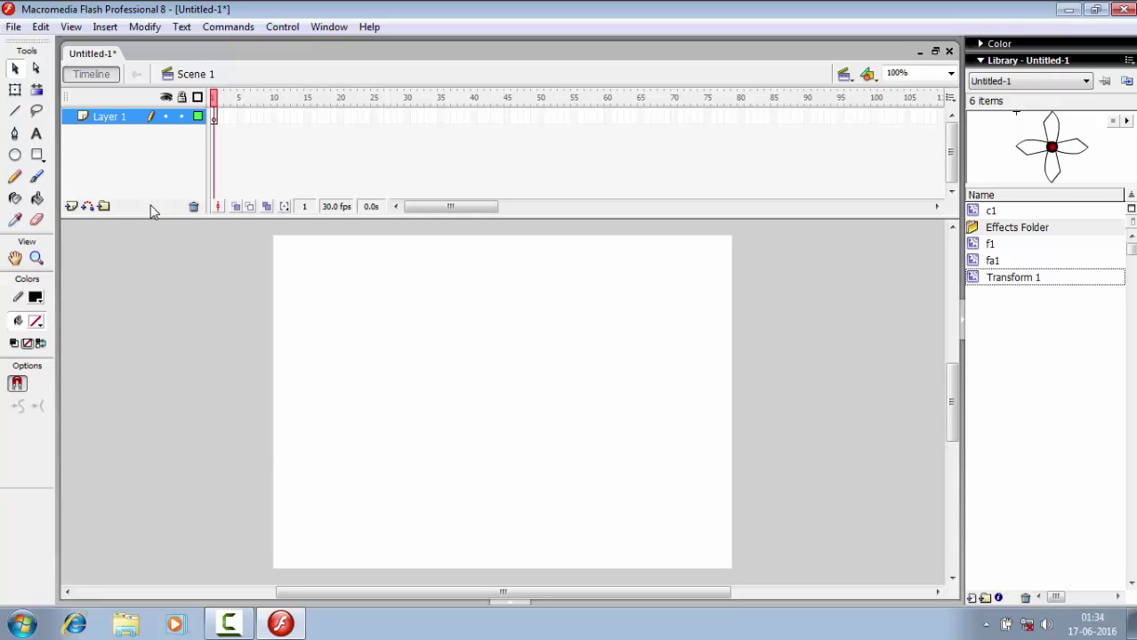
{"action": "left_click", "coordinate": [216, 121]}
{"action": "left_click_drag", "start_coordinate": [215, 121], "coordinate": [422, 281]}
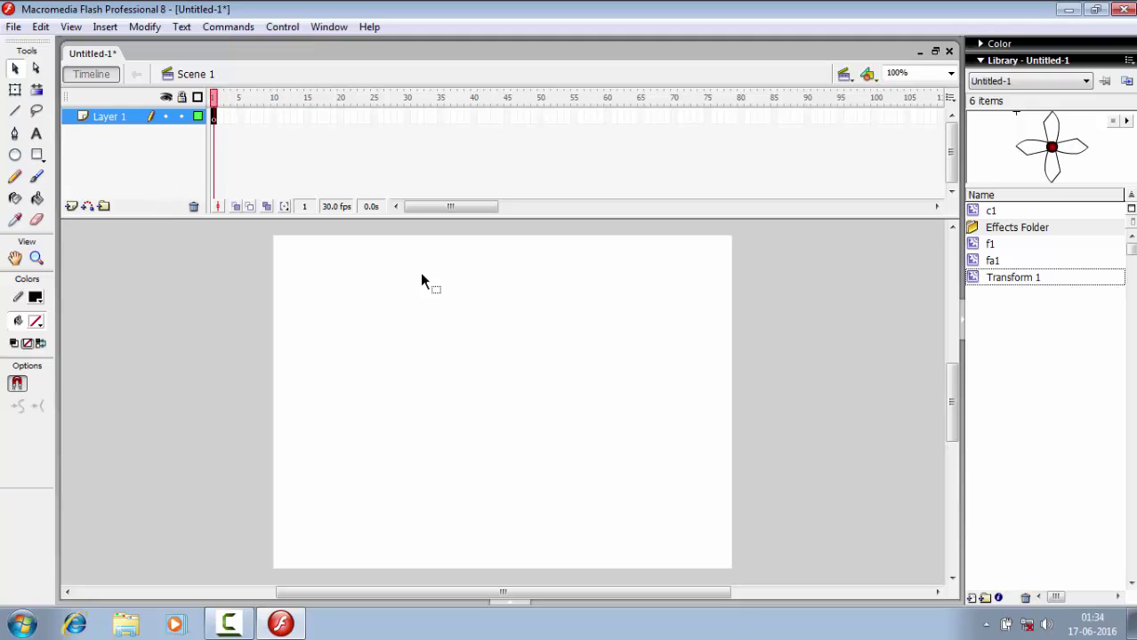
Delete the Transform 1 symbol and the Effects Folder from the library
{"action": "right_click", "coordinate": [992, 281]}
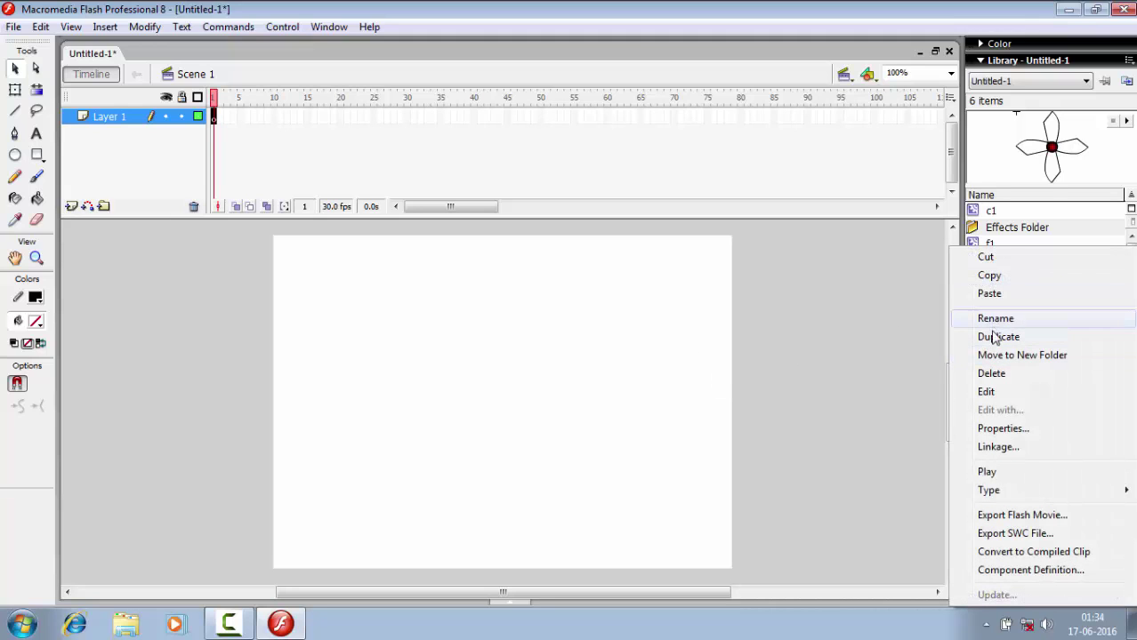
{"action": "left_click", "coordinate": [991, 374]}
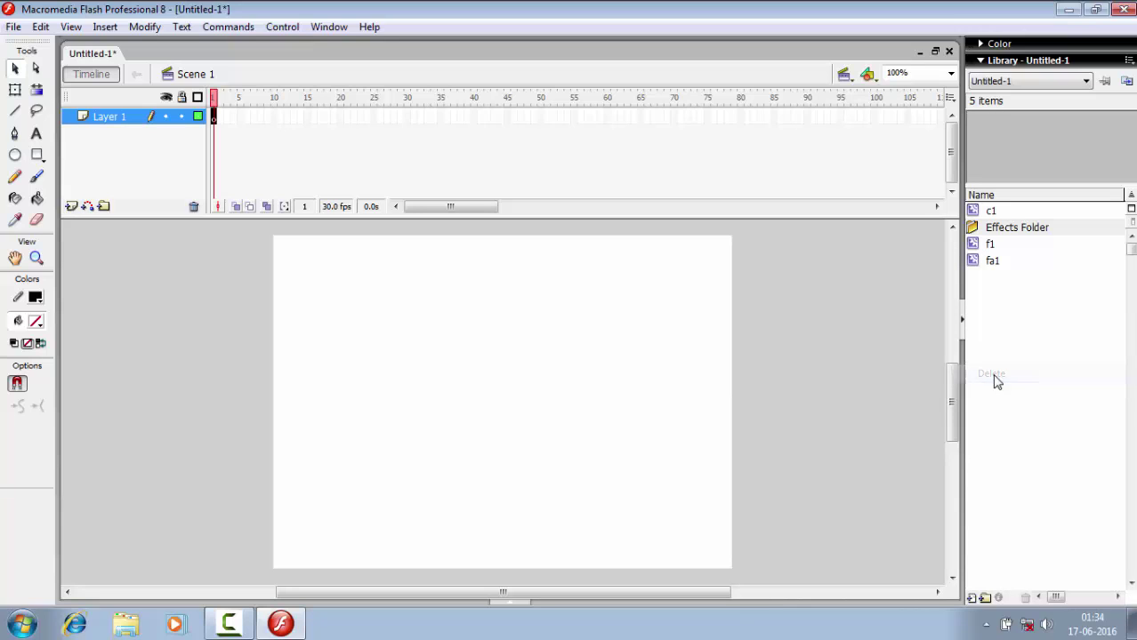
{"action": "left_click", "coordinate": [991, 231]}
{"action": "right_click", "coordinate": [990, 232]}
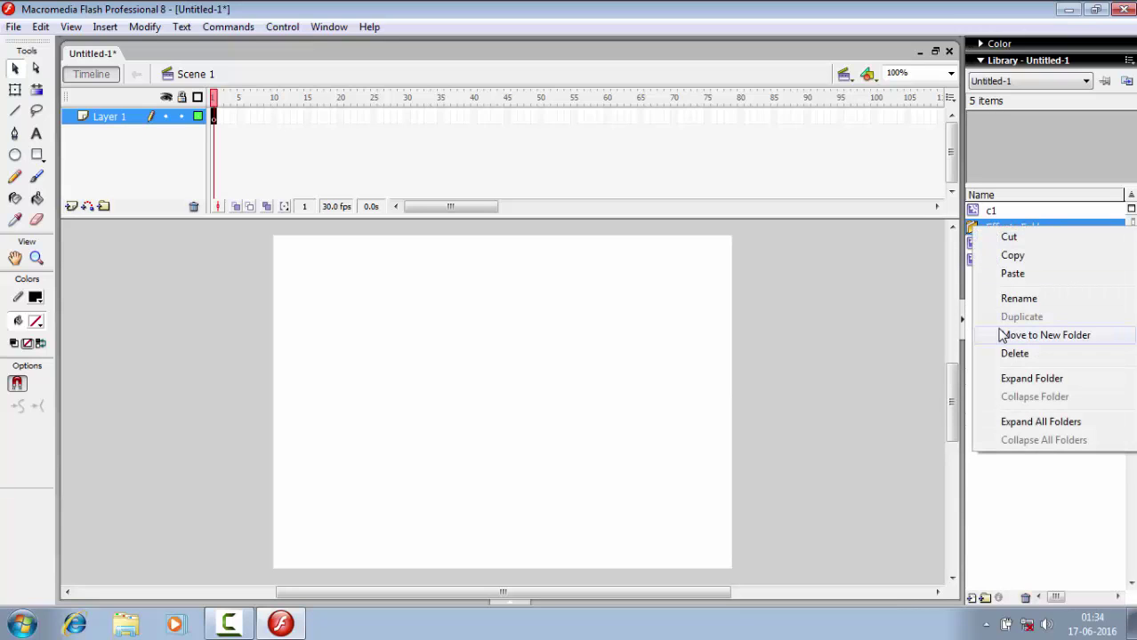
{"action": "left_click", "coordinate": [1013, 354]}
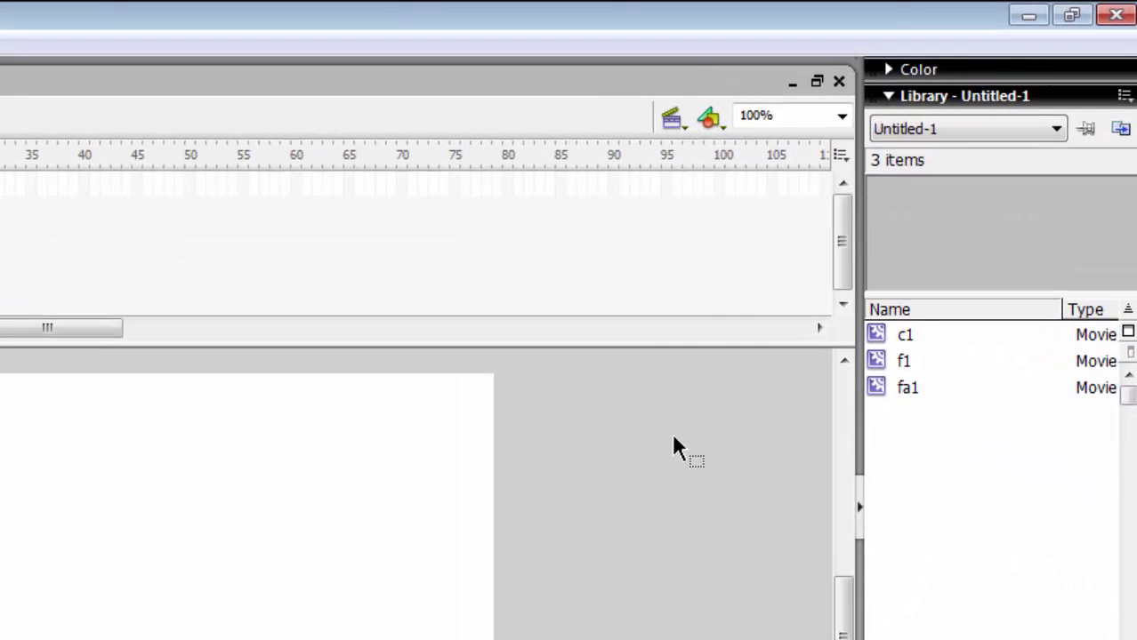
Review the c1, f1 and fa1 symbols in the library, and place an fa1 instance at the centre of the stage
{"action": "left_click", "coordinate": [913, 390]}
{"action": "left_click", "coordinate": [912, 361]}
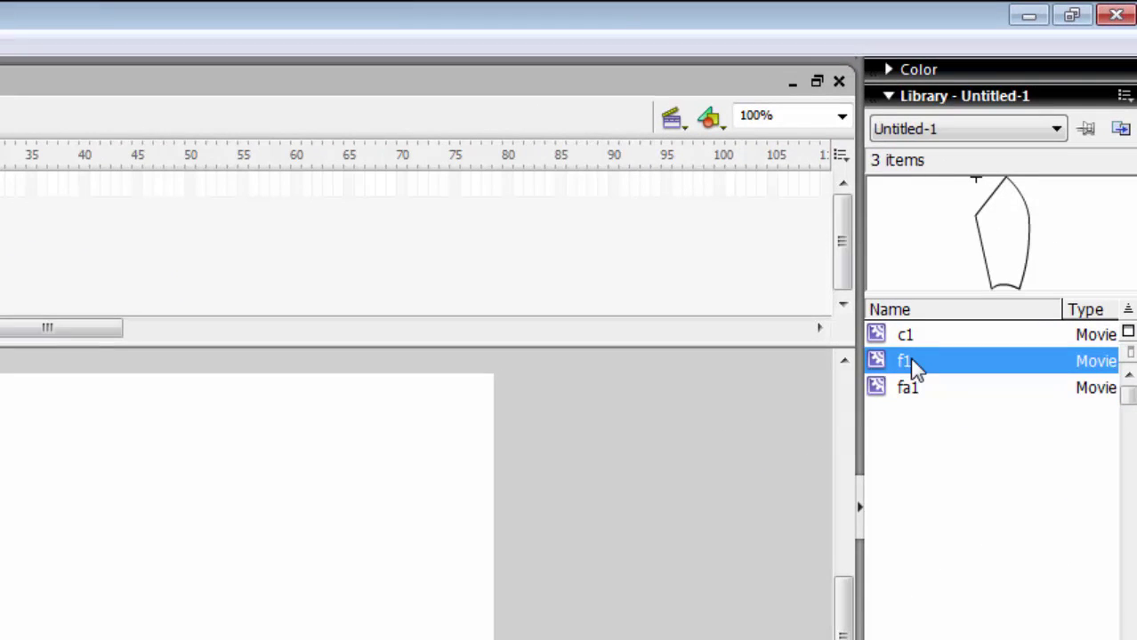
{"action": "left_click", "coordinate": [910, 336]}
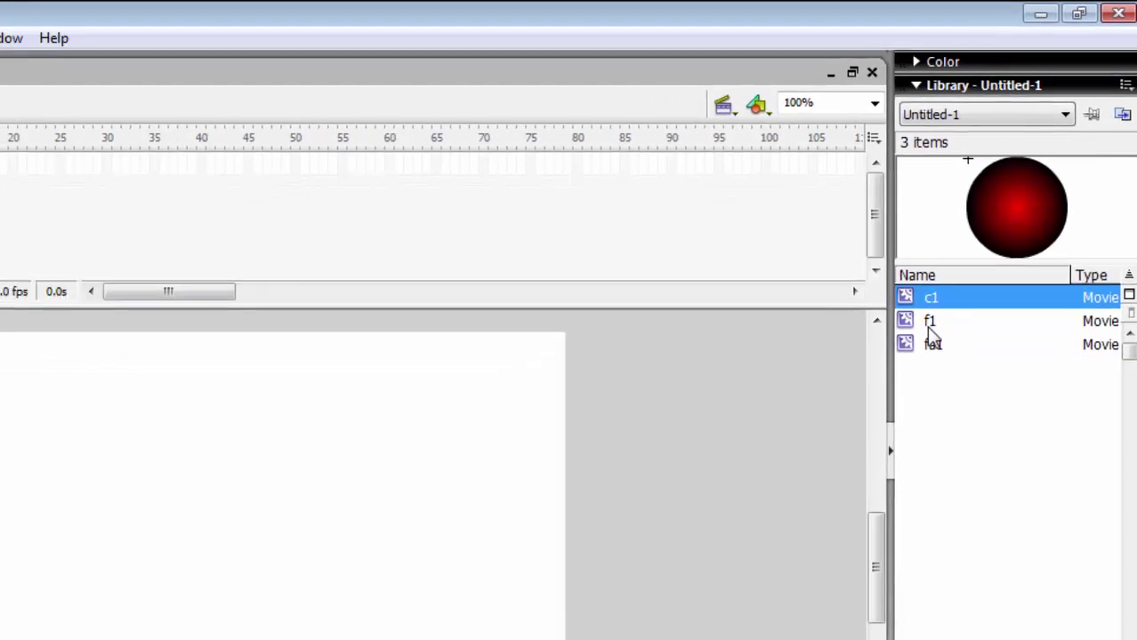
{"action": "left_click", "coordinate": [912, 361]}
{"action": "left_click", "coordinate": [914, 389]}
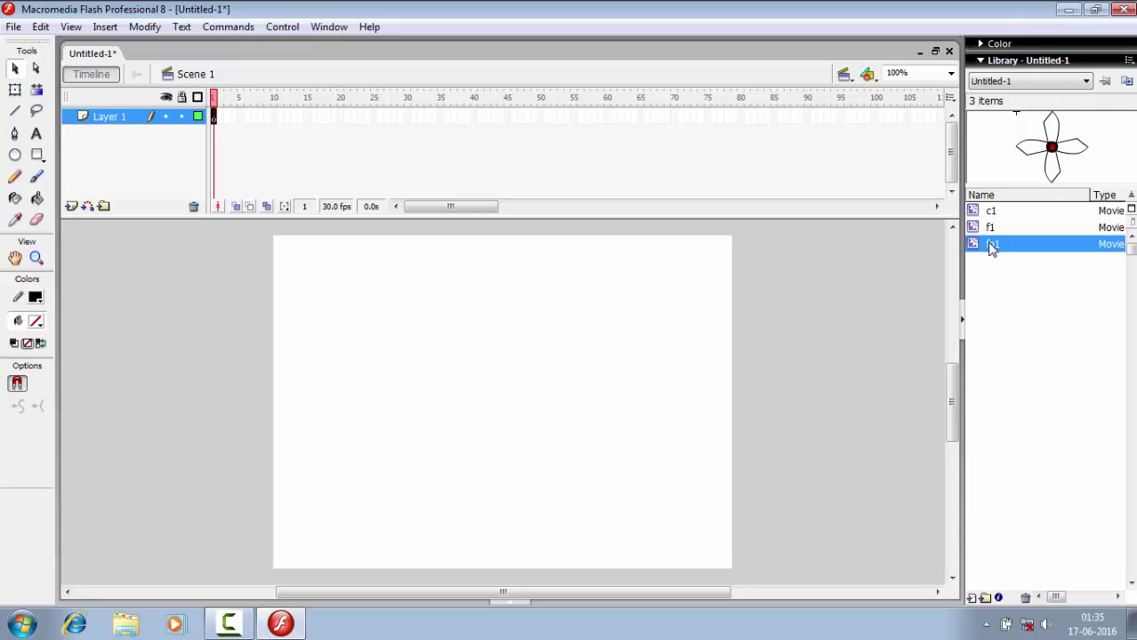
{"action": "left_click_drag", "start_coordinate": [992, 249], "coordinate": [761, 238]}
{"action": "left_click_drag", "start_coordinate": [1007, 246], "coordinate": [509, 400]}
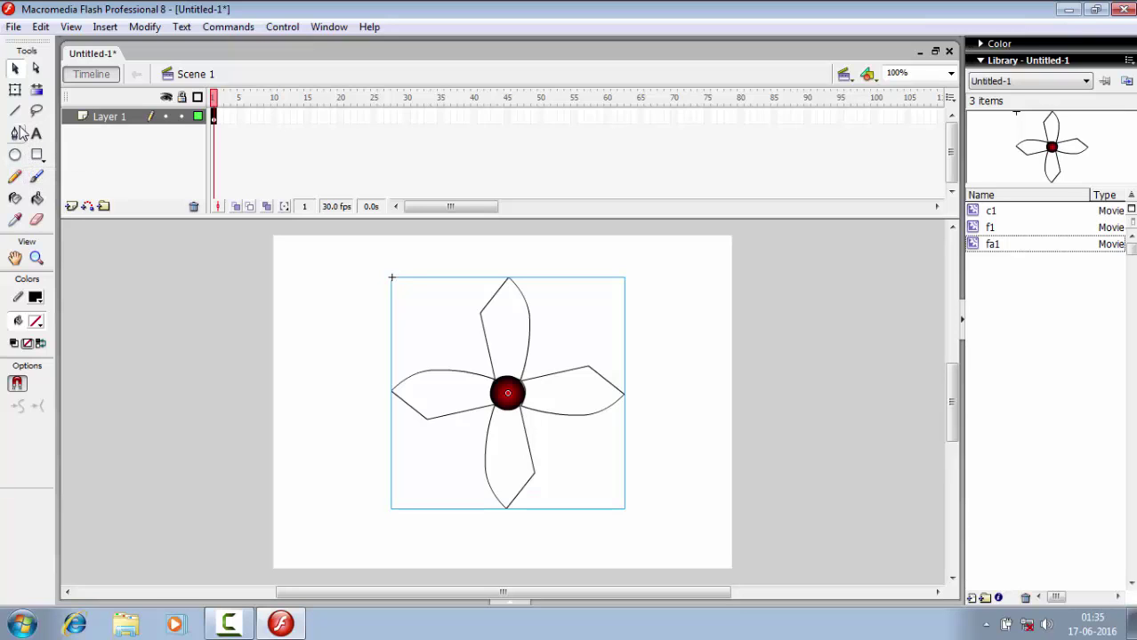
Insert a keyframe at frame 5 of Layer 1 and rotate the flower counterclockwise with Free Transform until its petals lie diagonally
{"action": "left_click", "coordinate": [15, 90]}
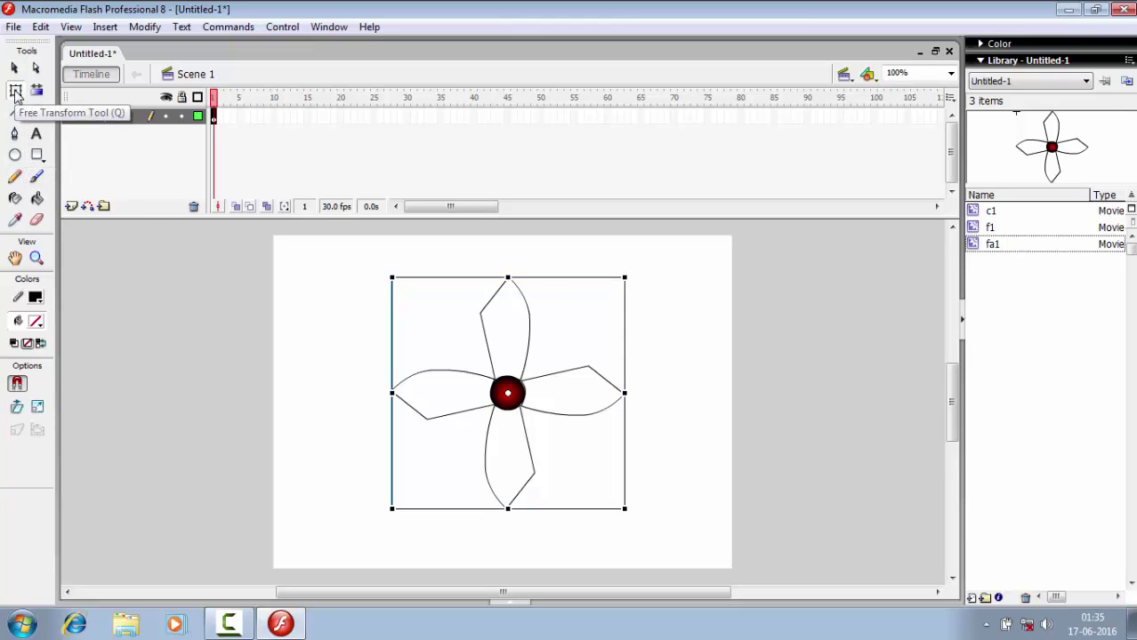
{"action": "left_click", "coordinate": [238, 117]}
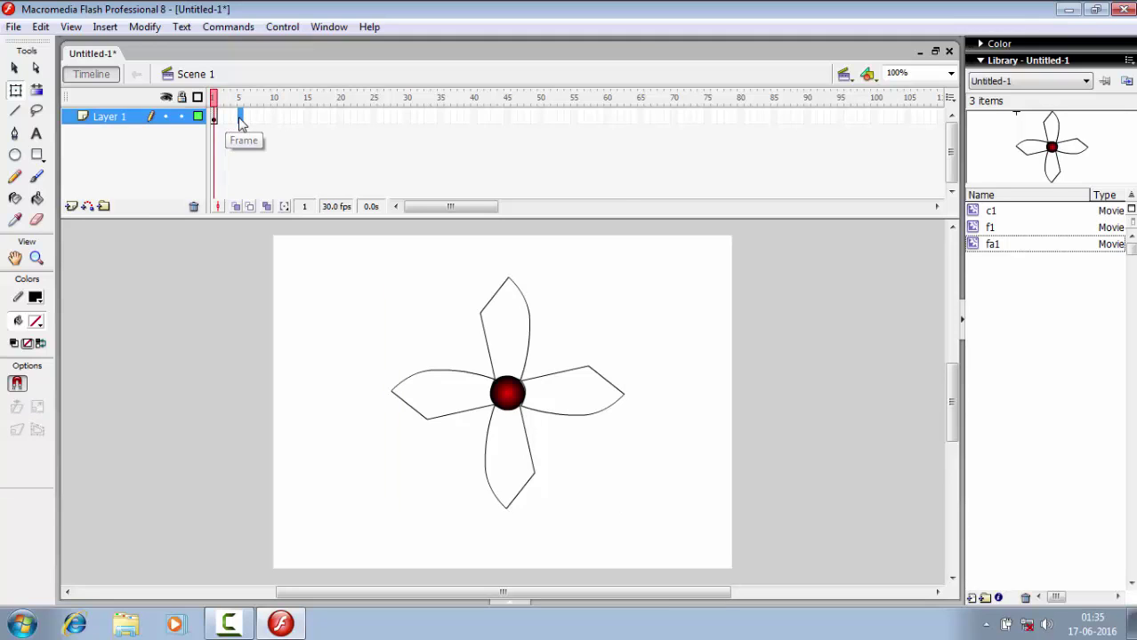
{"action": "right_click", "coordinate": [239, 119]}
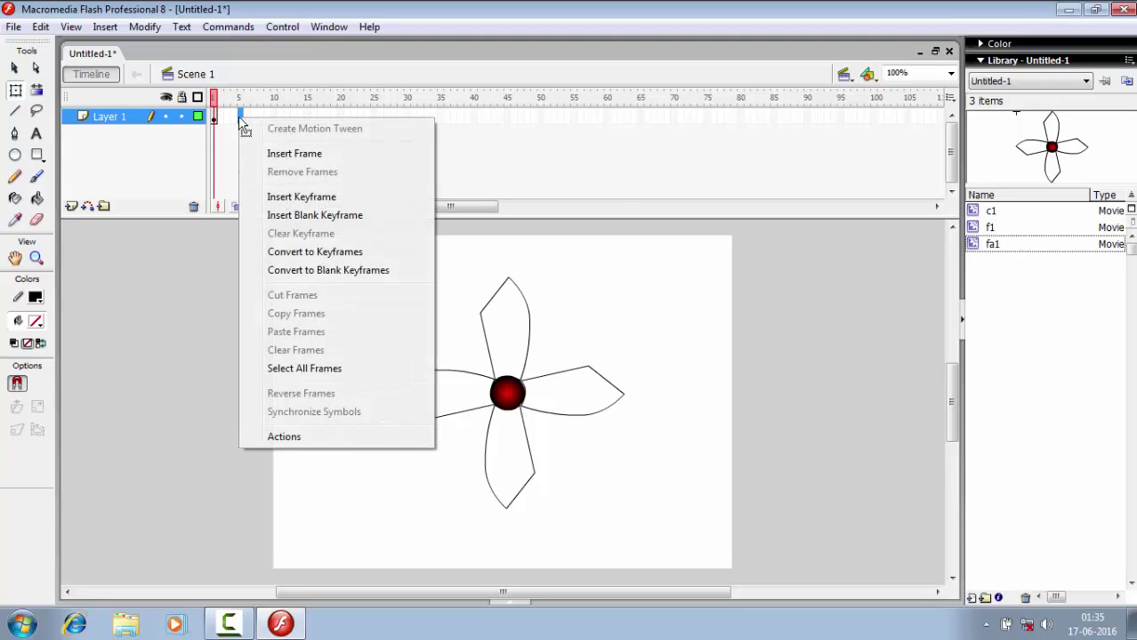
{"action": "left_click", "coordinate": [283, 197]}
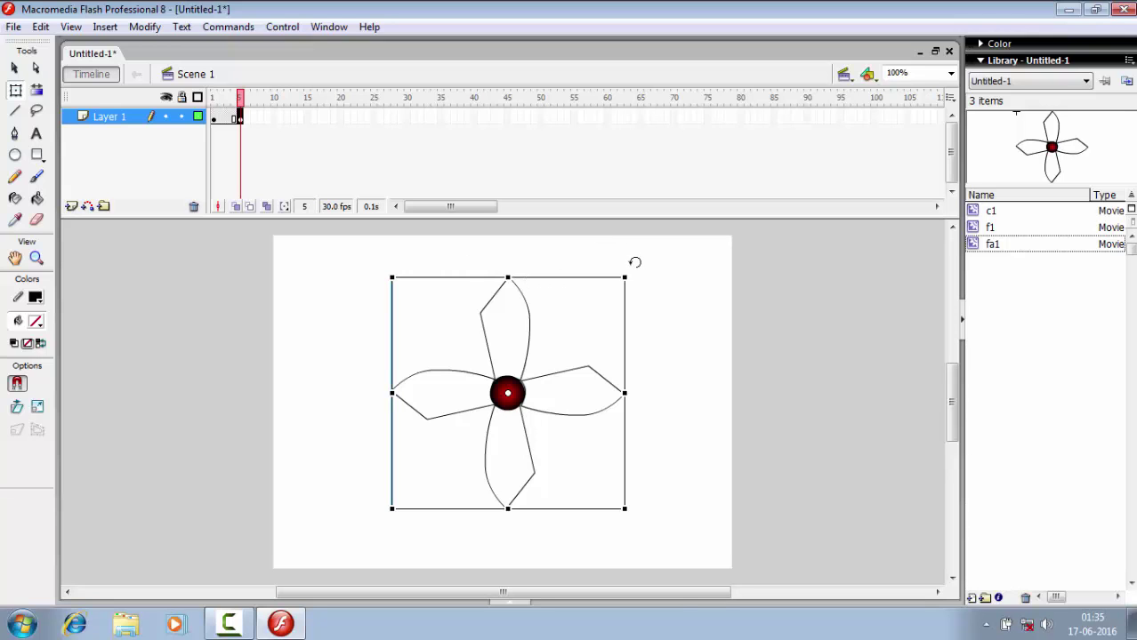
{"action": "left_click_drag", "start_coordinate": [634, 263], "coordinate": [608, 248]}
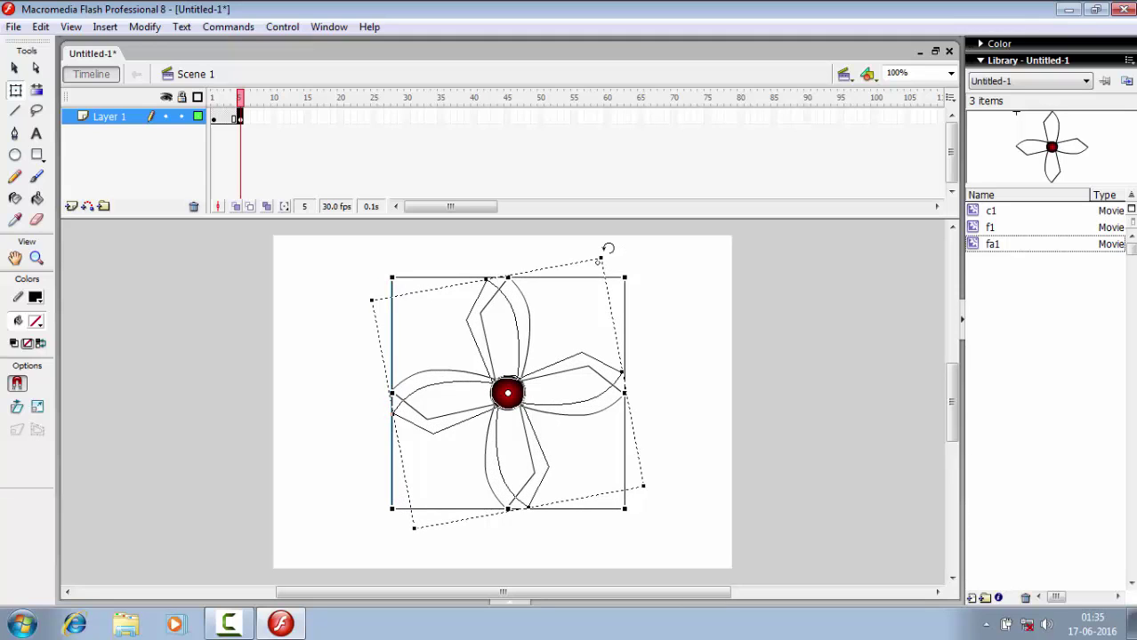
{"action": "left_click_drag", "start_coordinate": [608, 248], "coordinate": [530, 229]}
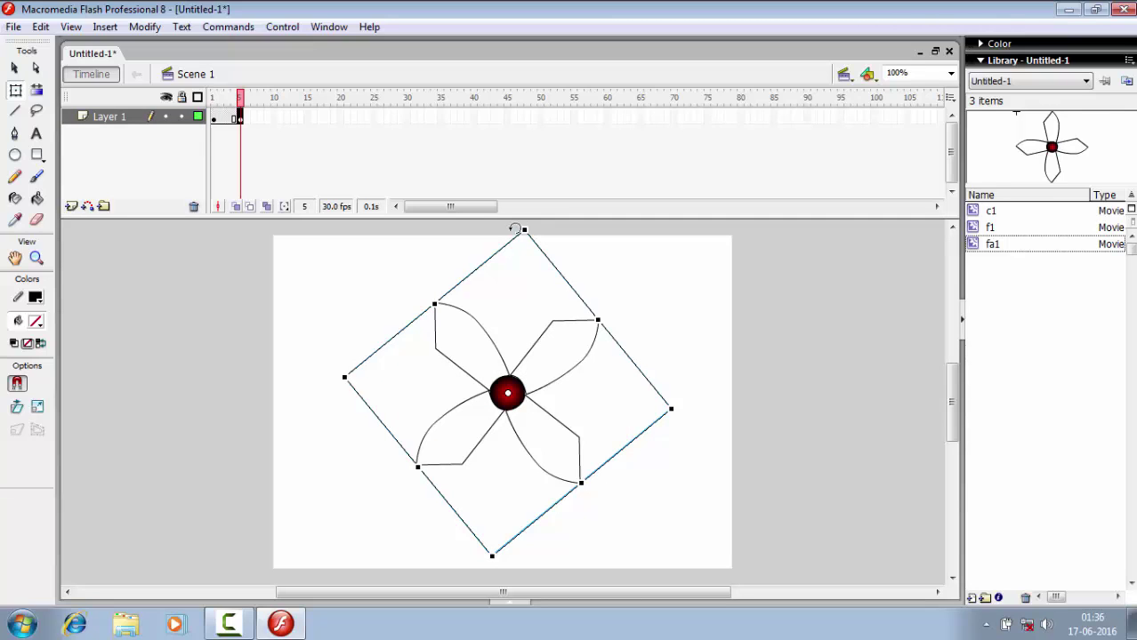
Apply a Motion tween to the flower from frame 1 to the keyframe at frame 5
{"action": "left_click", "coordinate": [216, 120]}
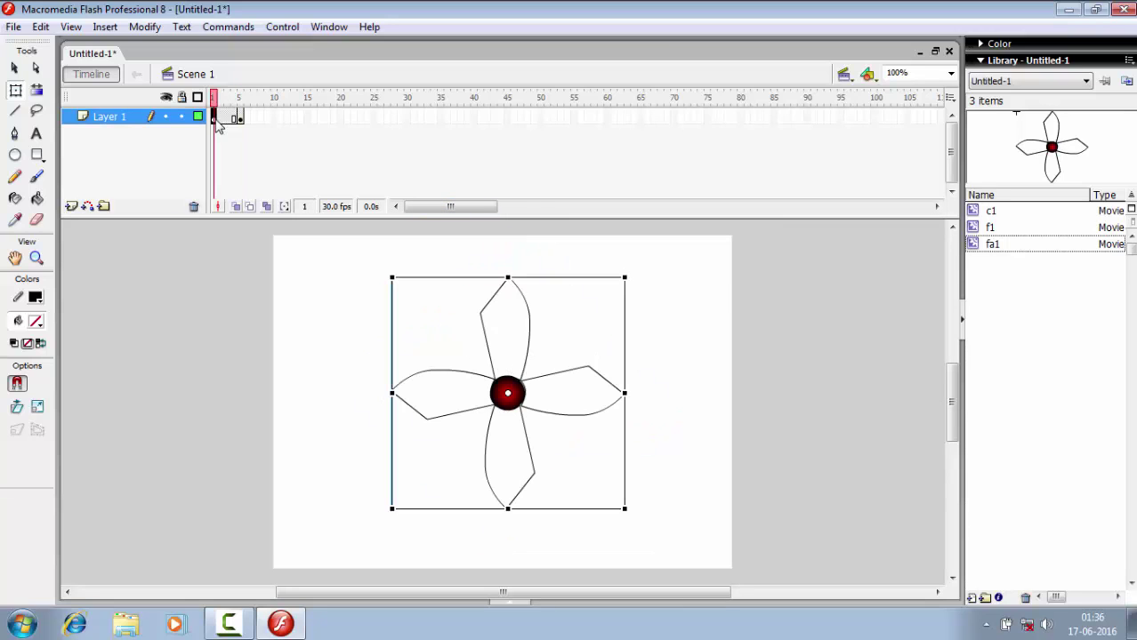
{"action": "left_click", "coordinate": [508, 601]}
{"action": "left_click", "coordinate": [312, 329]}
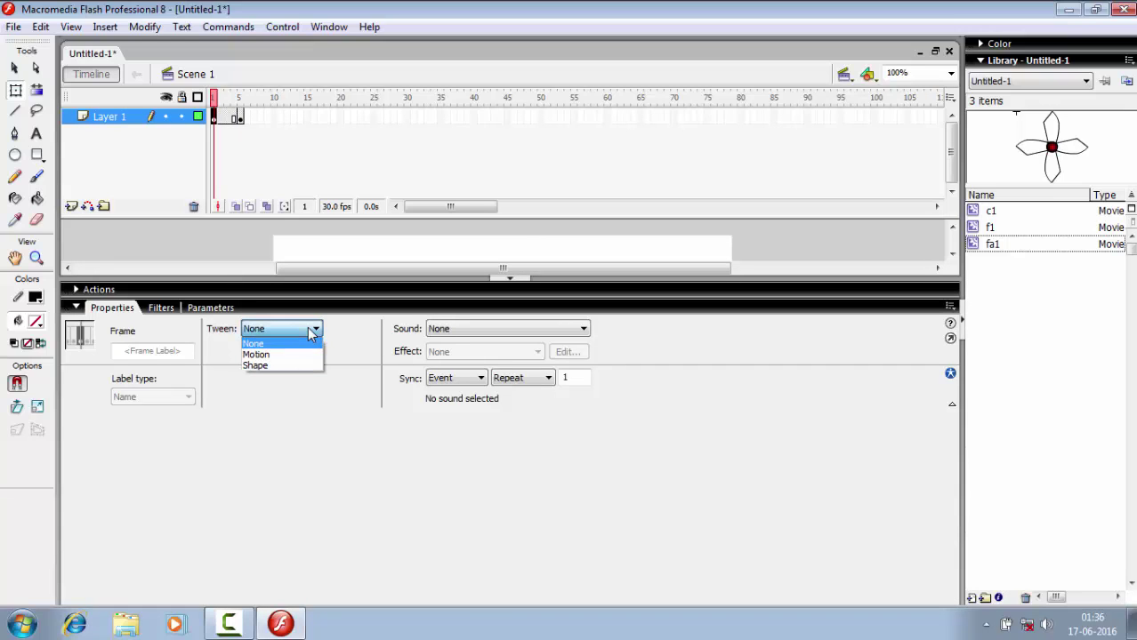
{"action": "left_click", "coordinate": [267, 354]}
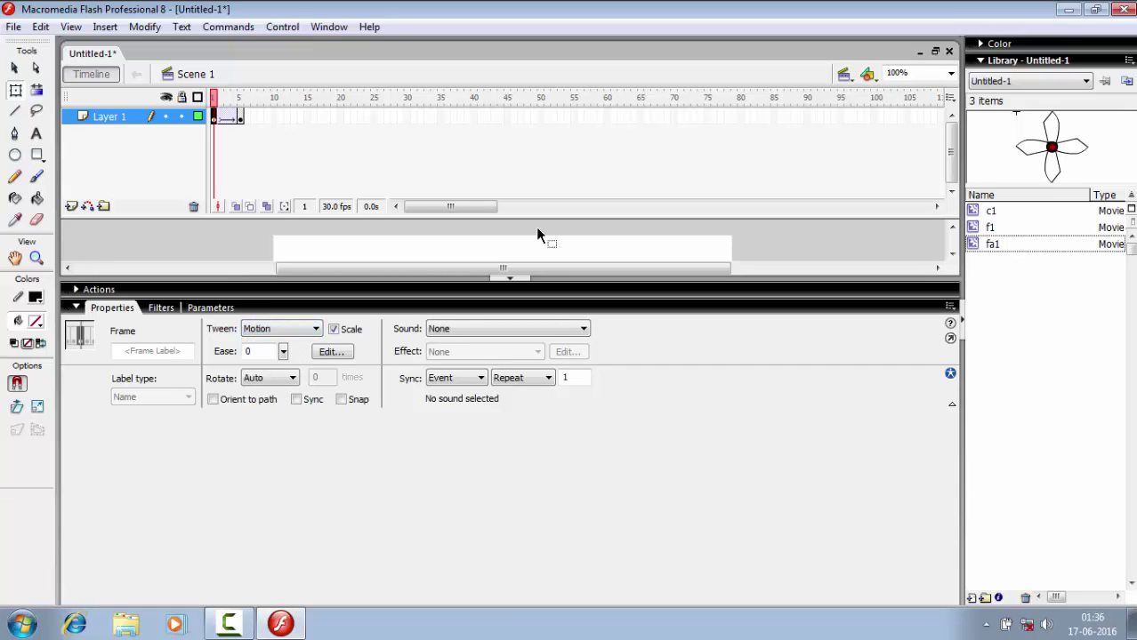
{"action": "left_click", "coordinate": [511, 285]}
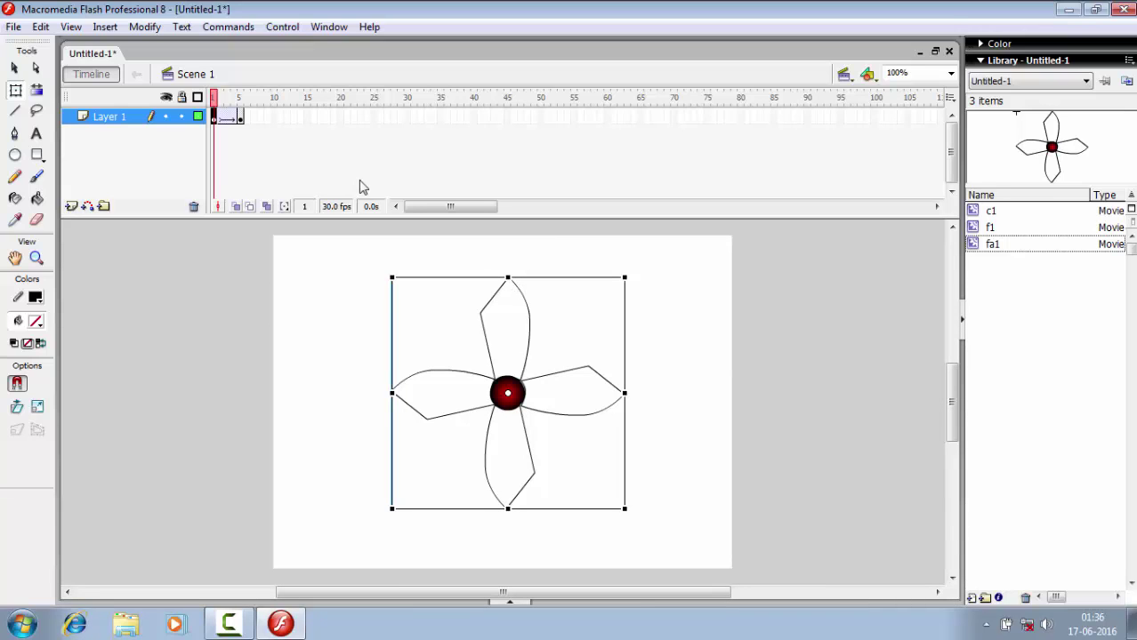
Insert a keyframe at frame 10 and rotate the flower further counterclockwise until its bounding box is square to the stage
{"action": "mouse_move", "coordinate": [217, 100]}
{"action": "left_mouse_down"}
{"action": "mouse_move", "coordinate": [249, 101]}
{"action": "mouse_move", "coordinate": [217, 104]}
{"action": "left_mouse_up"}
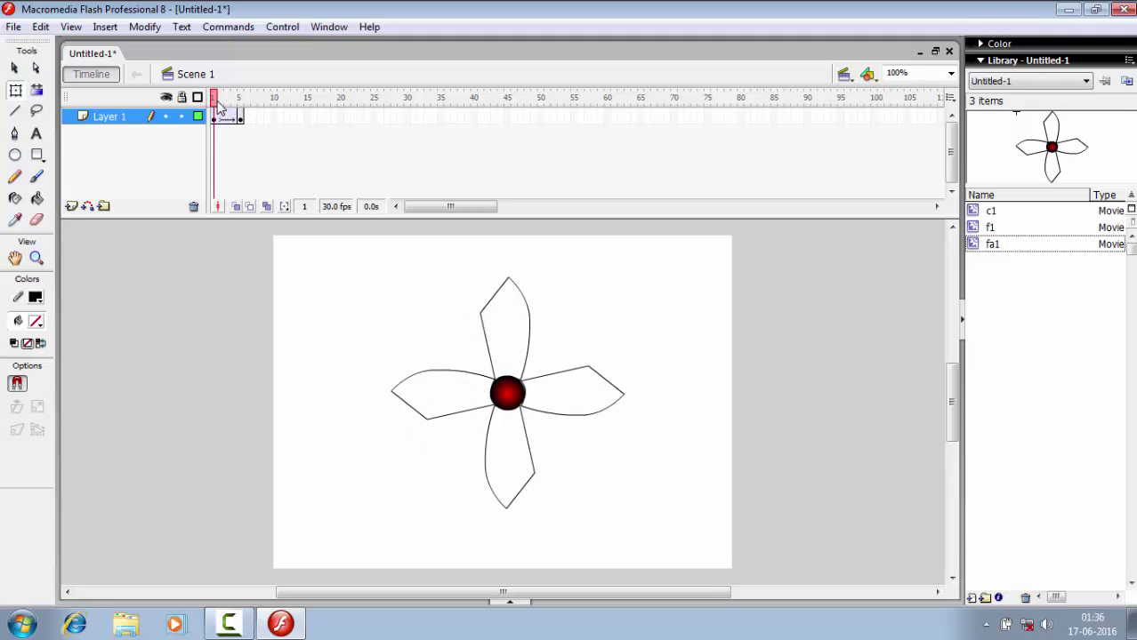
{"action": "left_click", "coordinate": [274, 120]}
{"action": "right_click", "coordinate": [274, 118]}
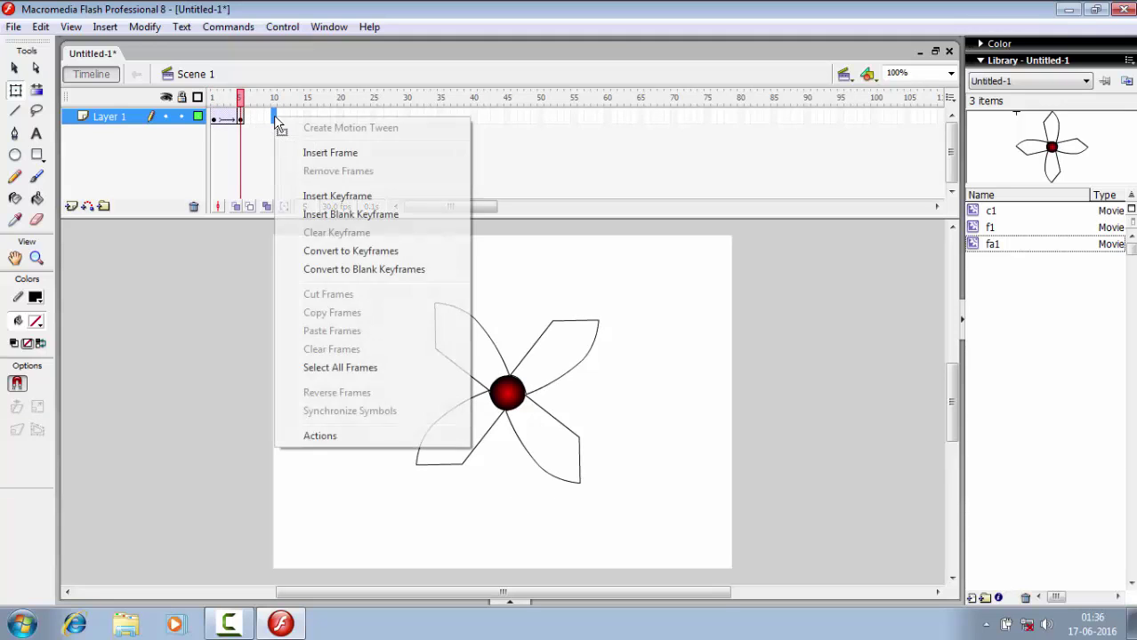
{"action": "left_click", "coordinate": [338, 196]}
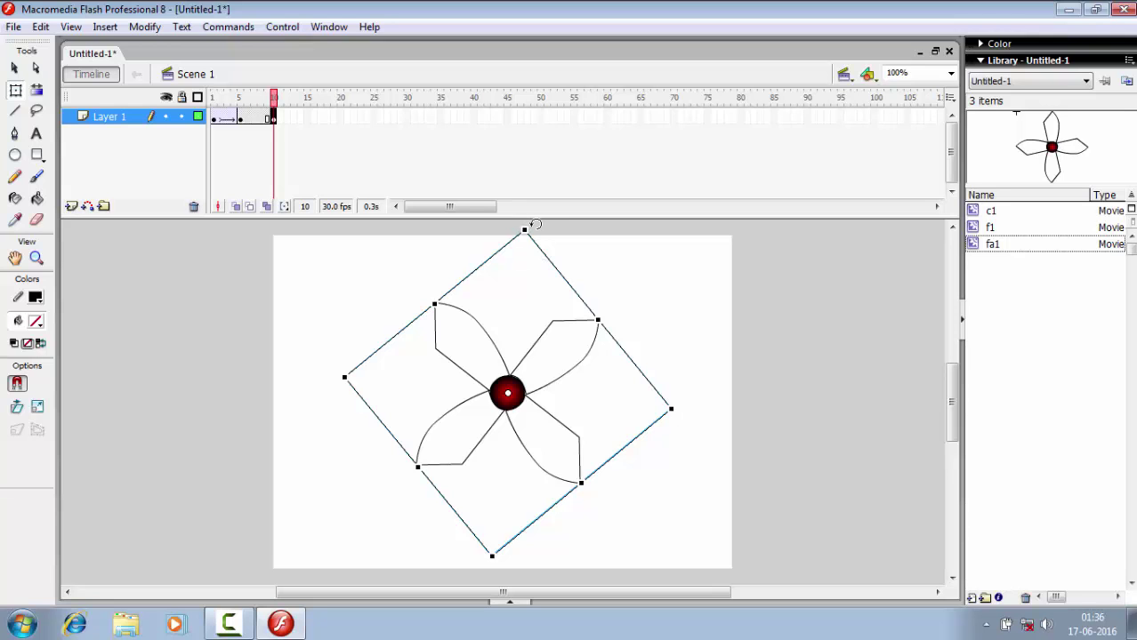
{"action": "left_click_drag", "start_coordinate": [534, 224], "coordinate": [303, 207]}
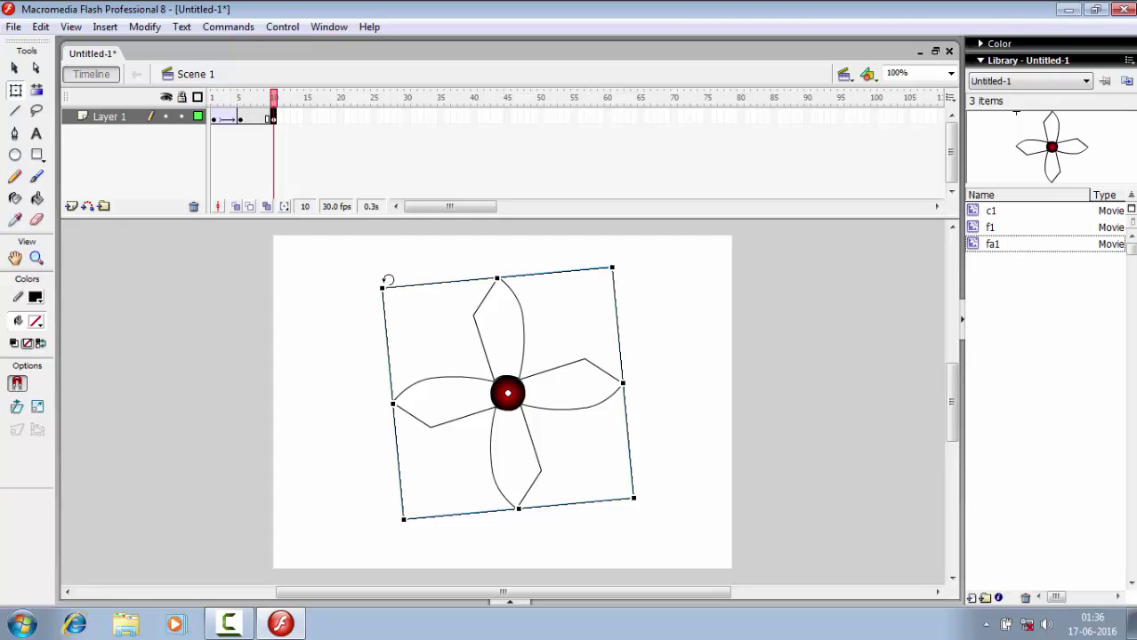
{"action": "left_click_drag", "start_coordinate": [386, 279], "coordinate": [398, 270]}
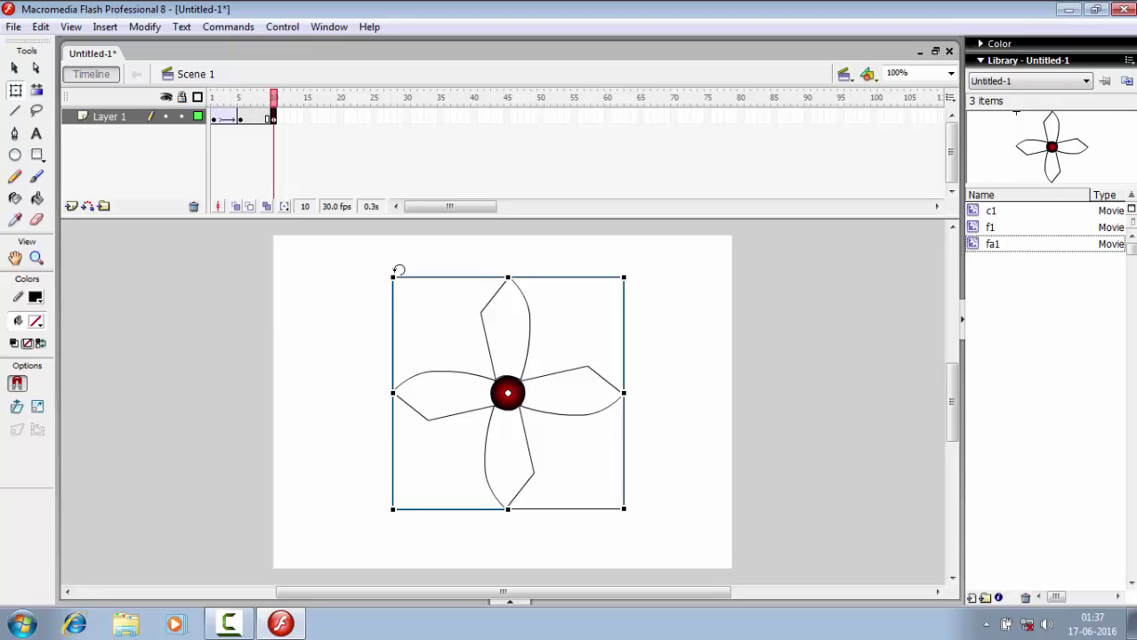
Apply a Motion tween to the flower from the keyframe at frame 5 to frame 10
{"action": "left_click_drag", "start_coordinate": [276, 96], "coordinate": [242, 96]}
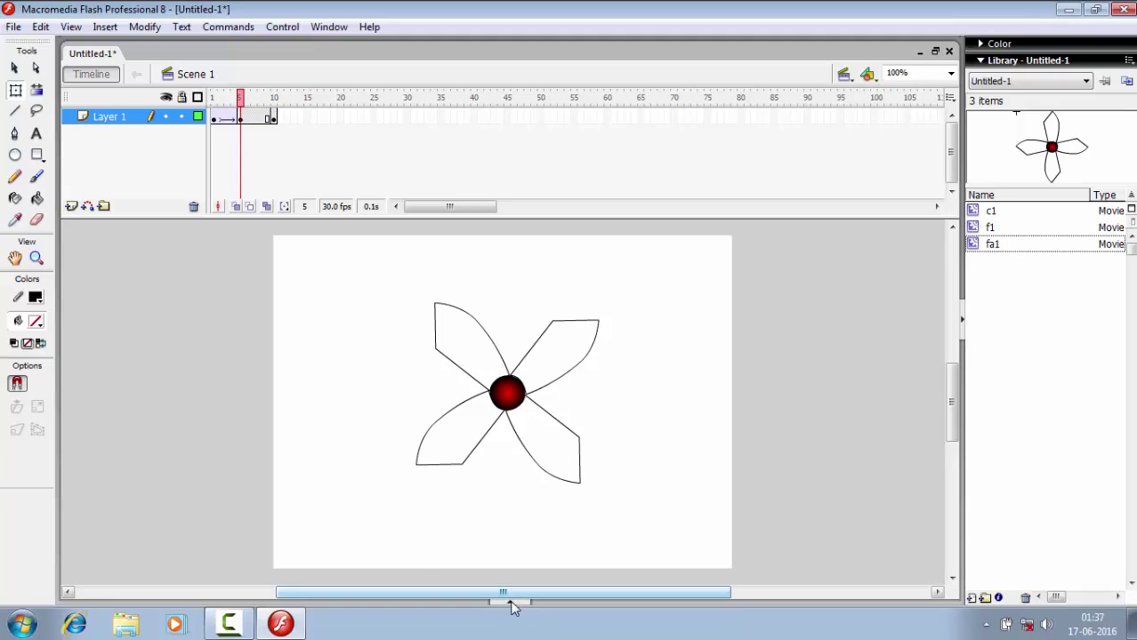
{"action": "left_click", "coordinate": [511, 602]}
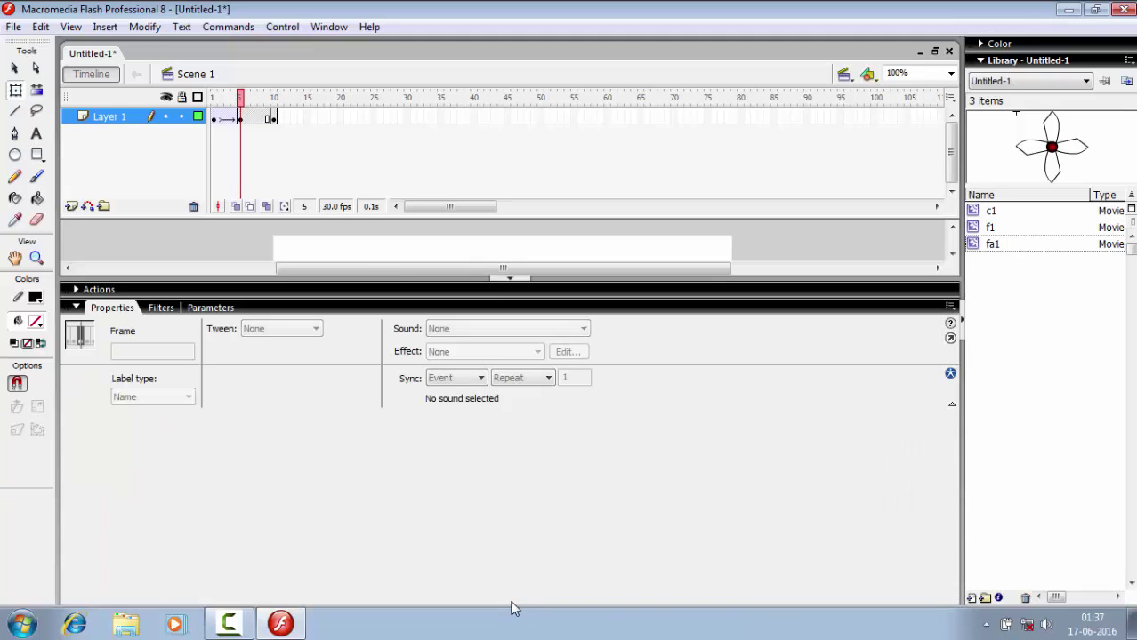
{"action": "left_click", "coordinate": [243, 118]}
{"action": "left_click", "coordinate": [304, 329]}
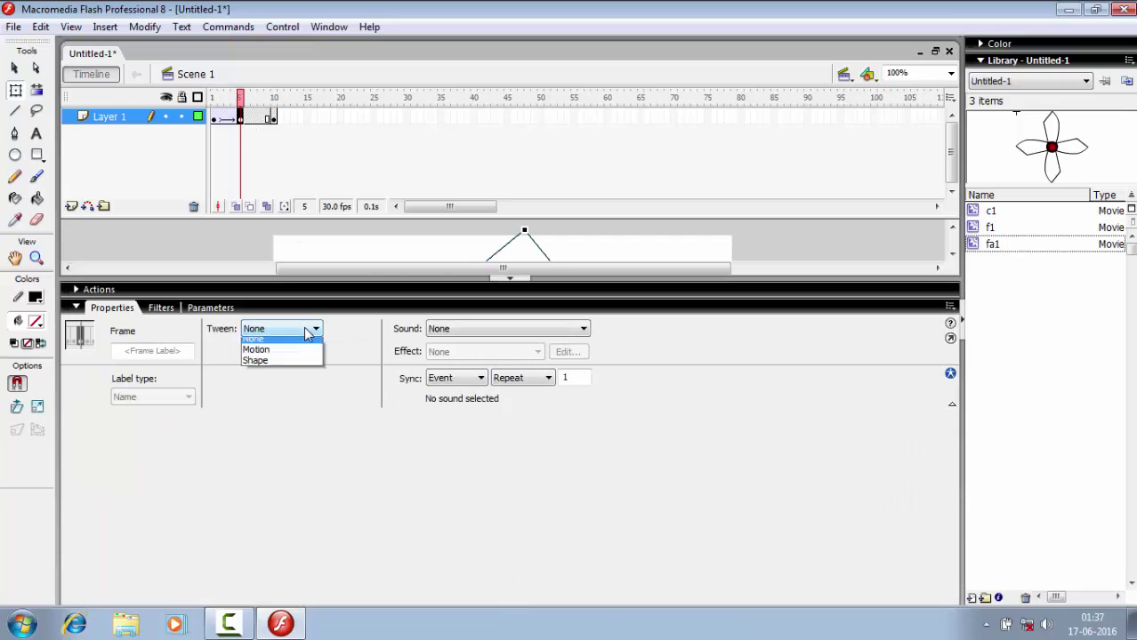
{"action": "left_click", "coordinate": [300, 353]}
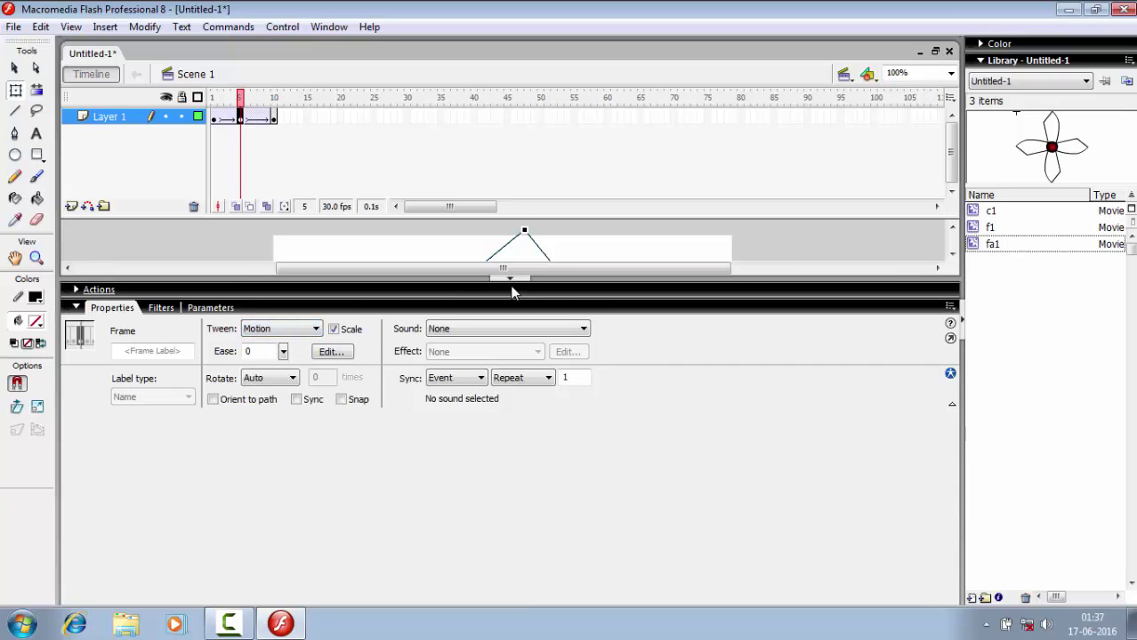
{"action": "left_click", "coordinate": [510, 282]}
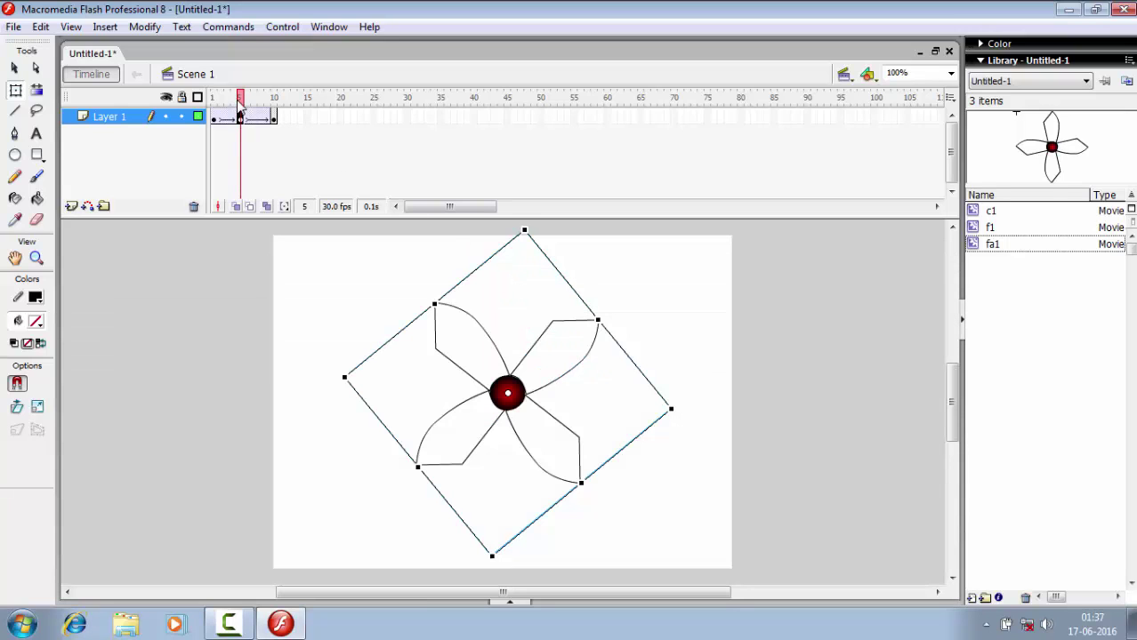
Return the playhead to frame 1 and test the movie to watch the tweened flower rotate
{"action": "mouse_move", "coordinate": [240, 101]}
{"action": "left_mouse_down"}
{"action": "mouse_move", "coordinate": [284, 109]}
{"action": "mouse_move", "coordinate": [220, 100]}
{"action": "left_mouse_up"}
{"action": "left_click", "coordinate": [285, 28]}
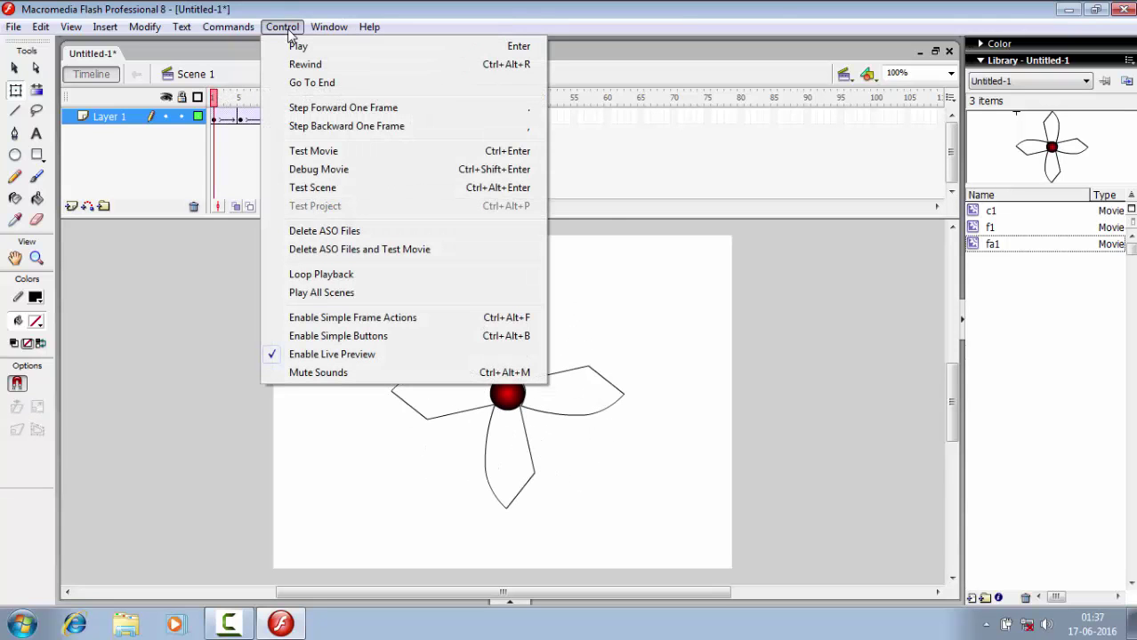
{"action": "left_click", "coordinate": [338, 153]}
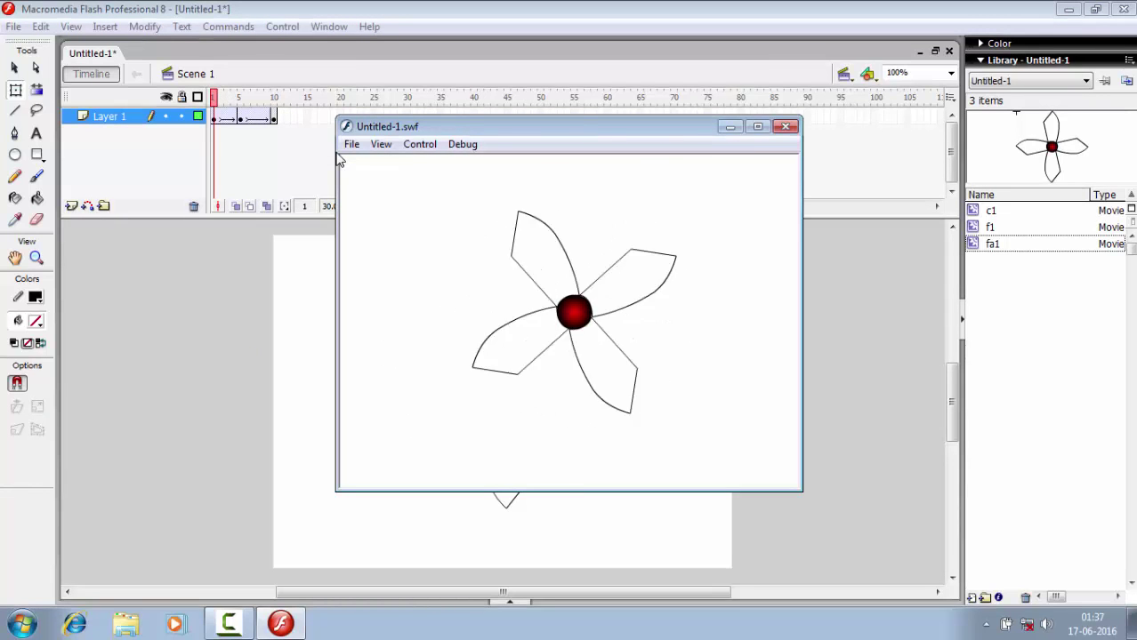
Set the document's frame rate to 60 fps and test the movie to judge the flower's rotation speed
{"action": "left_click", "coordinate": [786, 128]}
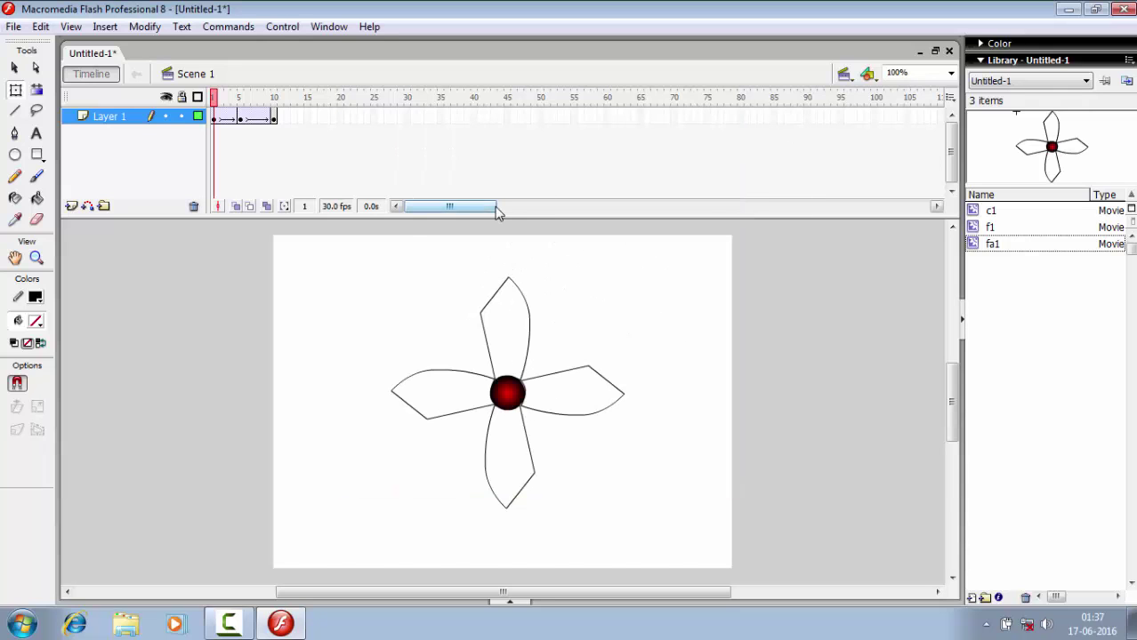
{"action": "double_click", "coordinate": [336, 206]}
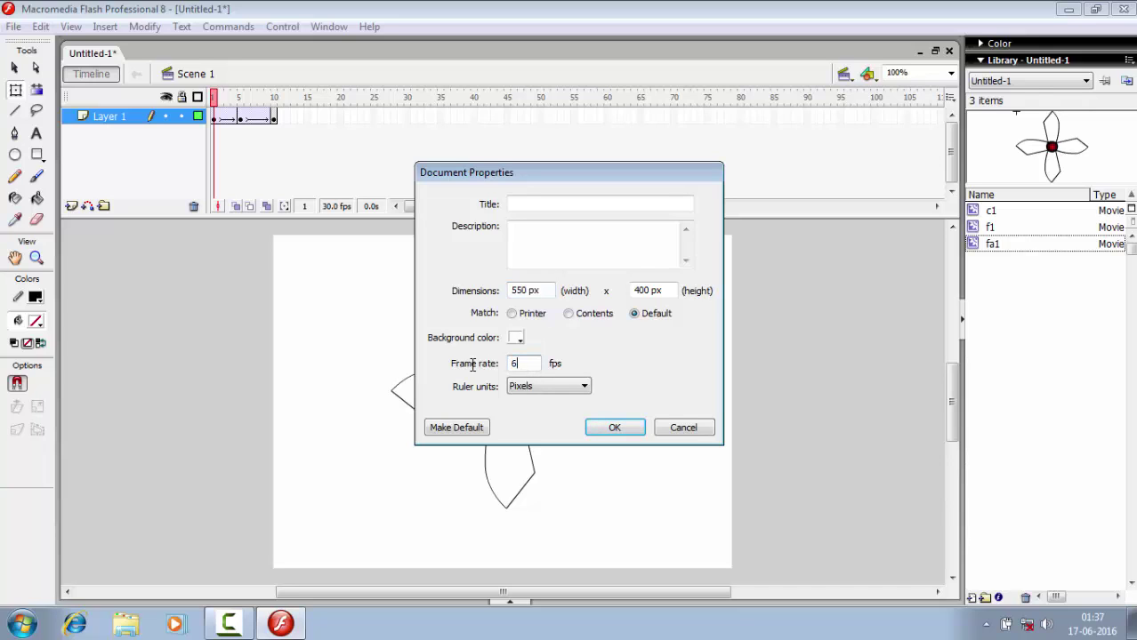
{"action": "left_click", "coordinate": [618, 432]}
{"action": "left_click", "coordinate": [292, 31]}
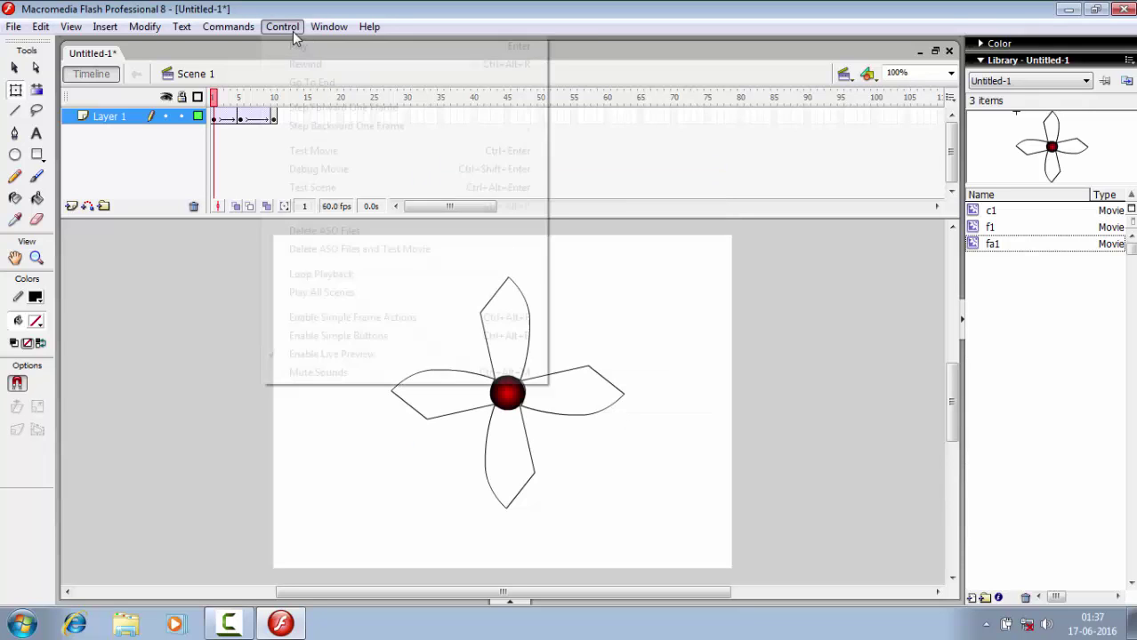
{"action": "left_click", "coordinate": [318, 152]}
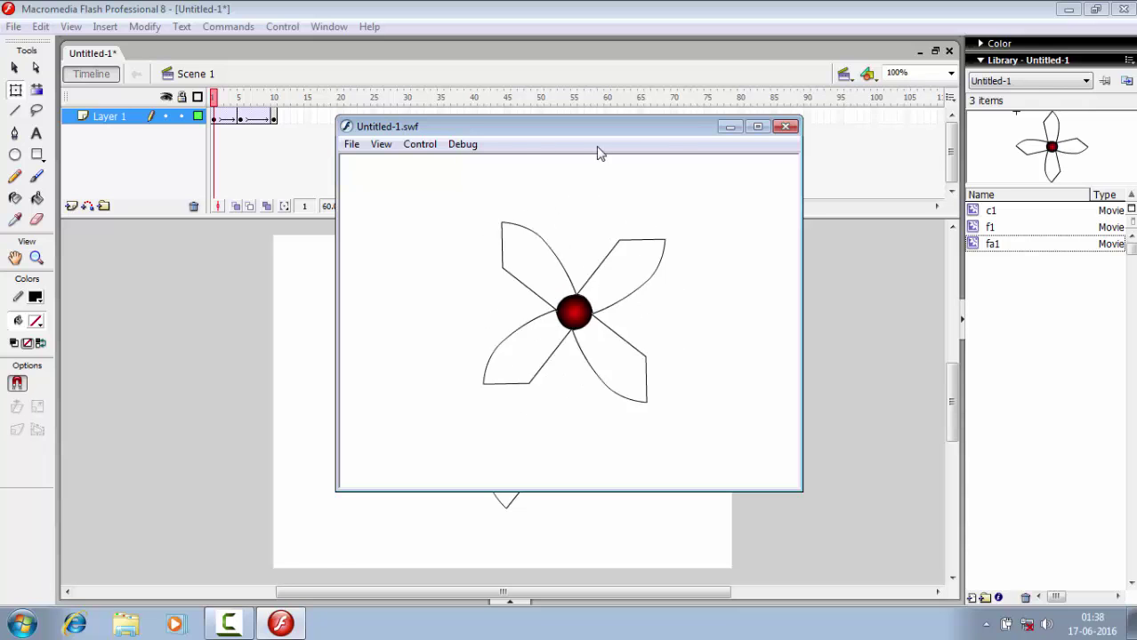
{"action": "left_click", "coordinate": [786, 126]}
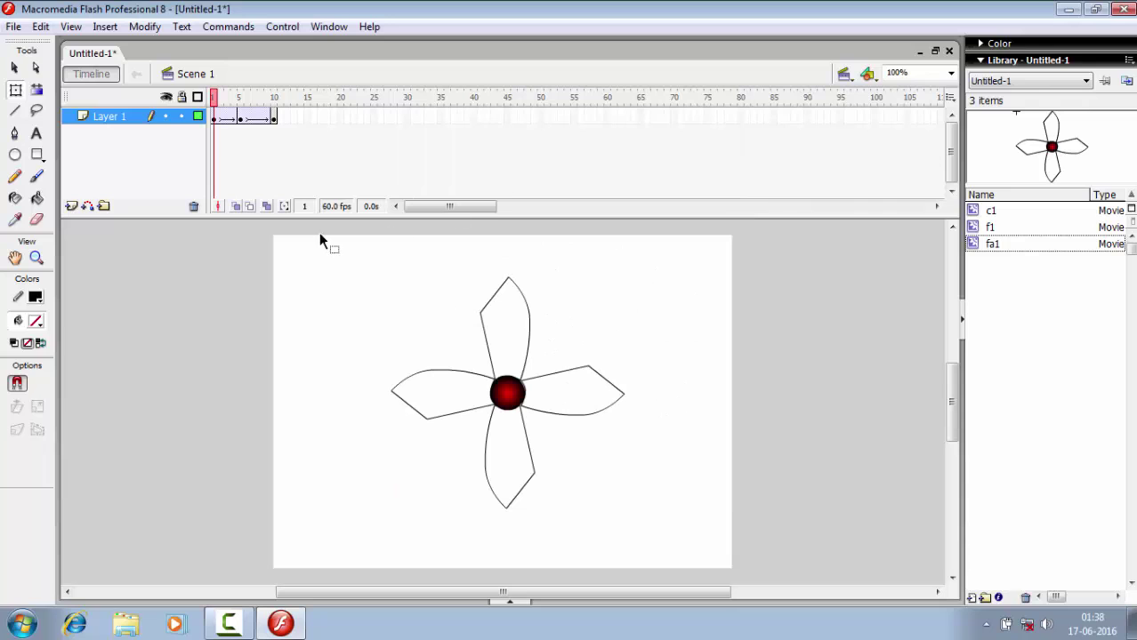
Set the document's frame rate to 12 fps and test the movie at that speed
{"action": "double_click", "coordinate": [325, 210]}
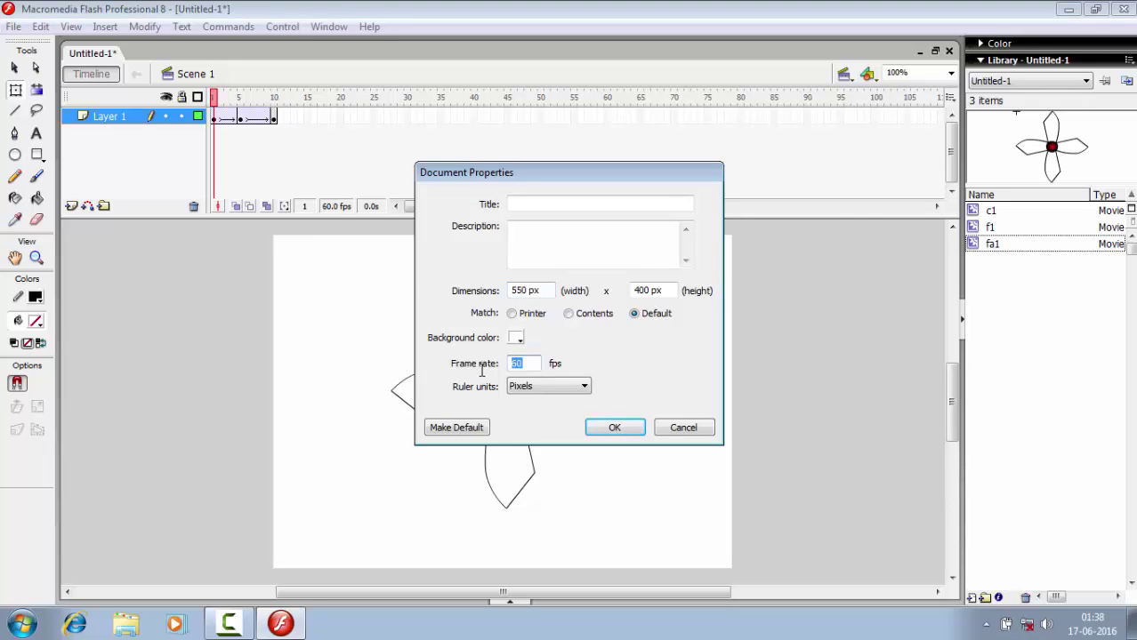
{"action": "left_click", "coordinate": [635, 431]}
{"action": "left_click", "coordinate": [294, 27]}
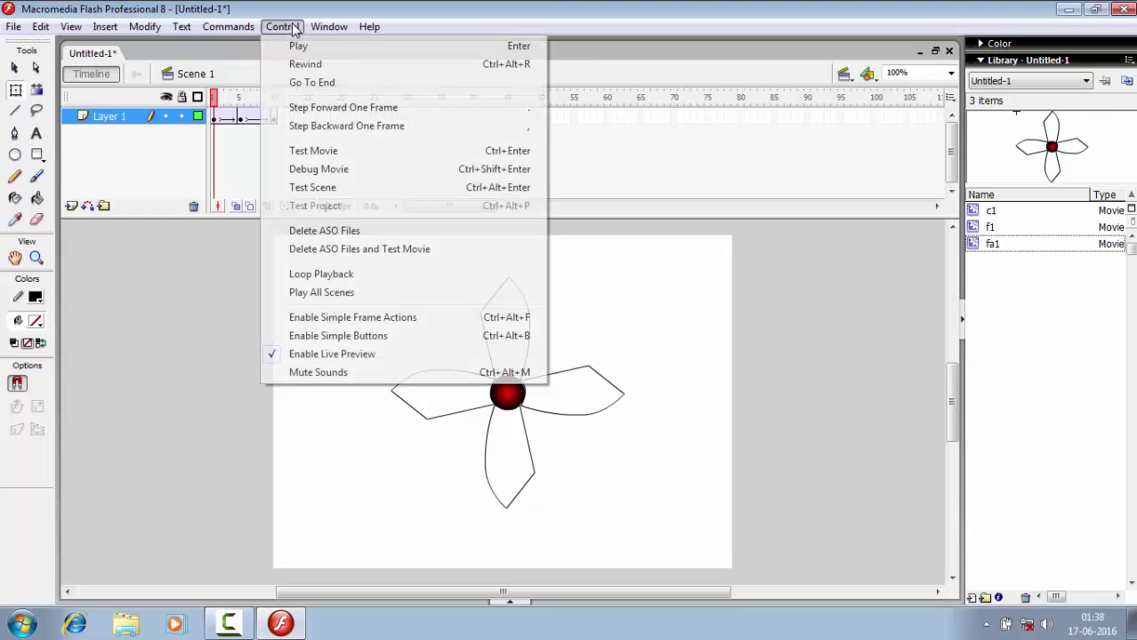
{"action": "left_click", "coordinate": [311, 153]}
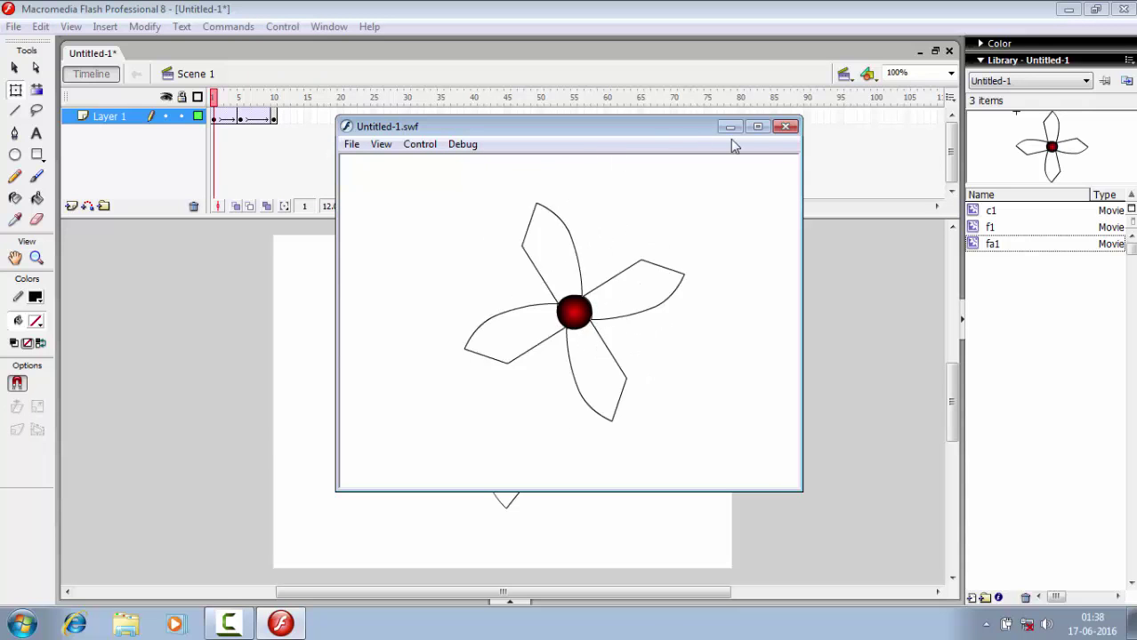
{"action": "left_click", "coordinate": [784, 128]}
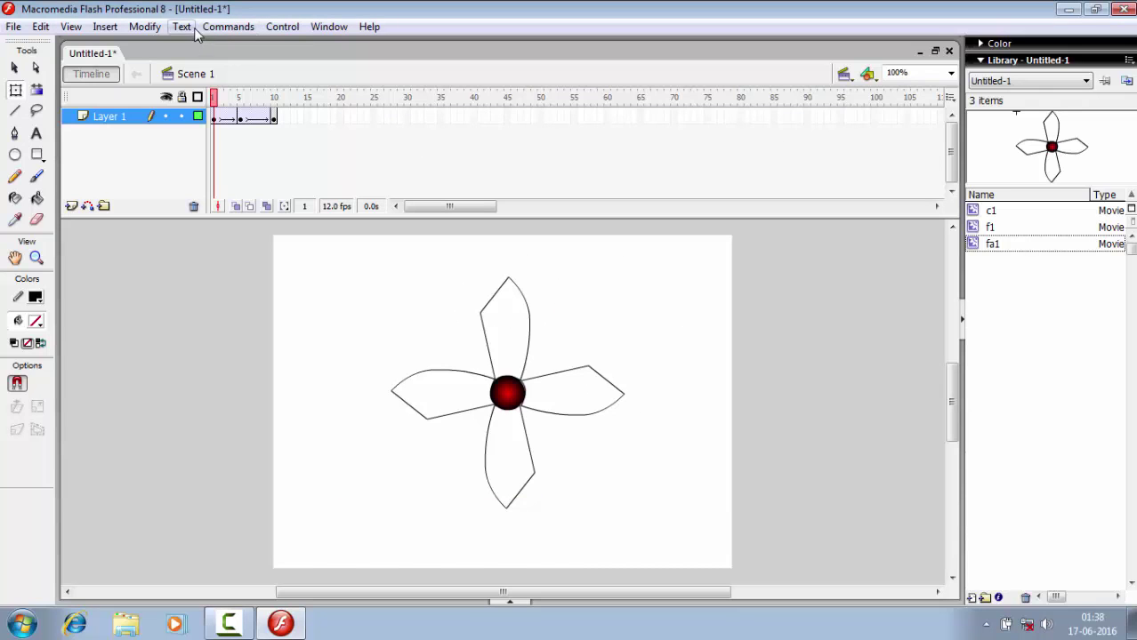
Set the document's frame rate to 25 fps, test the movie and close the preview
{"action": "double_click", "coordinate": [334, 207]}
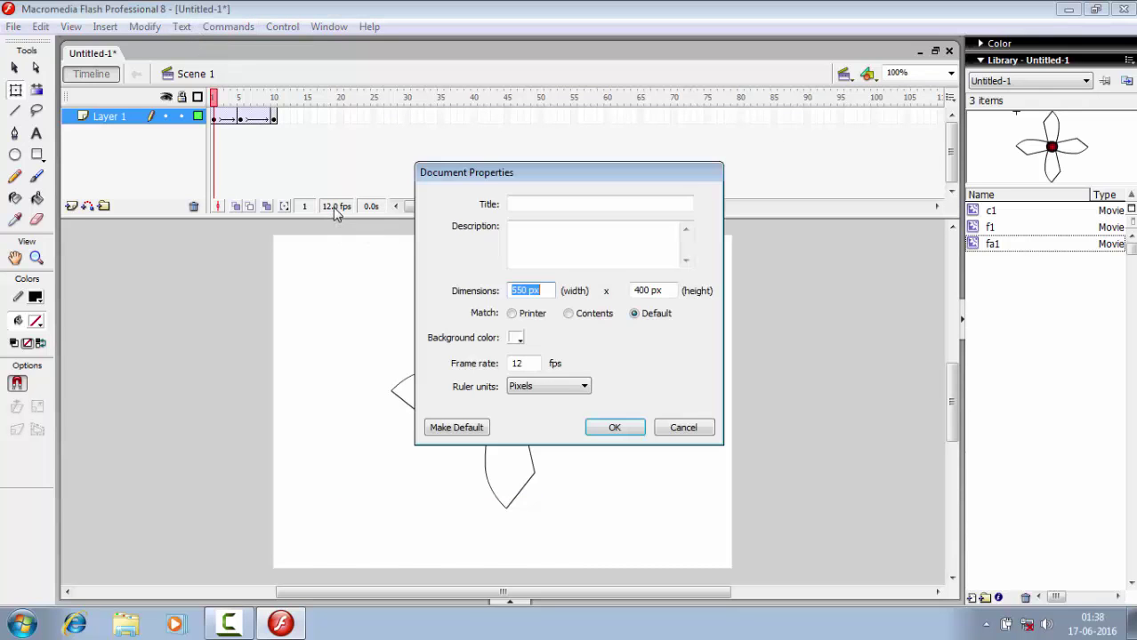
{"action": "double_click", "coordinate": [528, 359]}
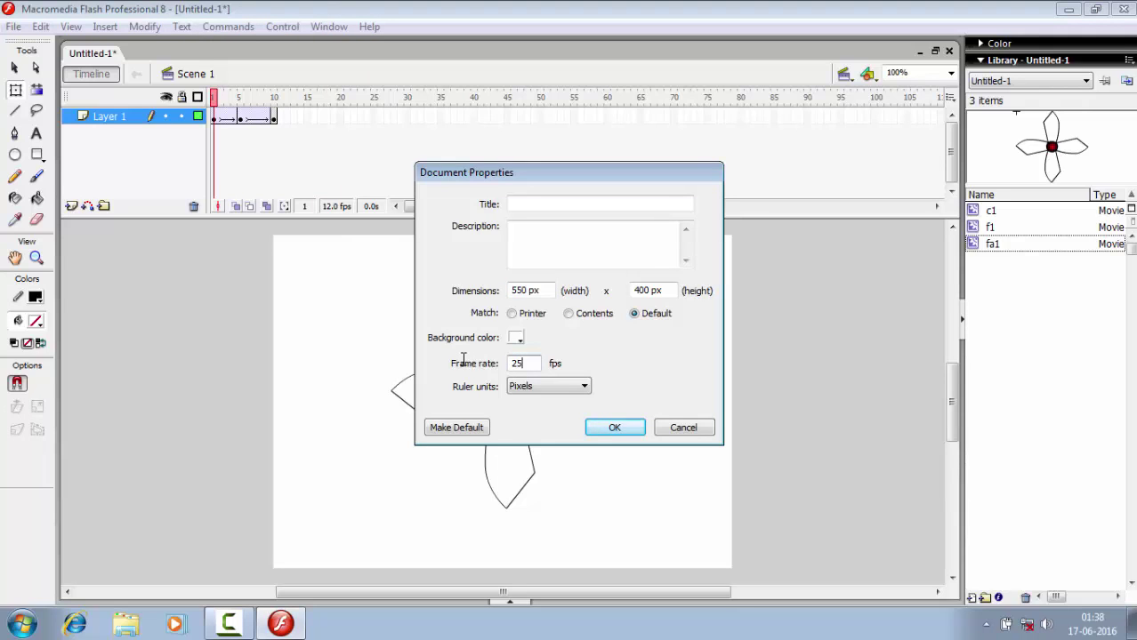
{"action": "left_click", "coordinate": [615, 428]}
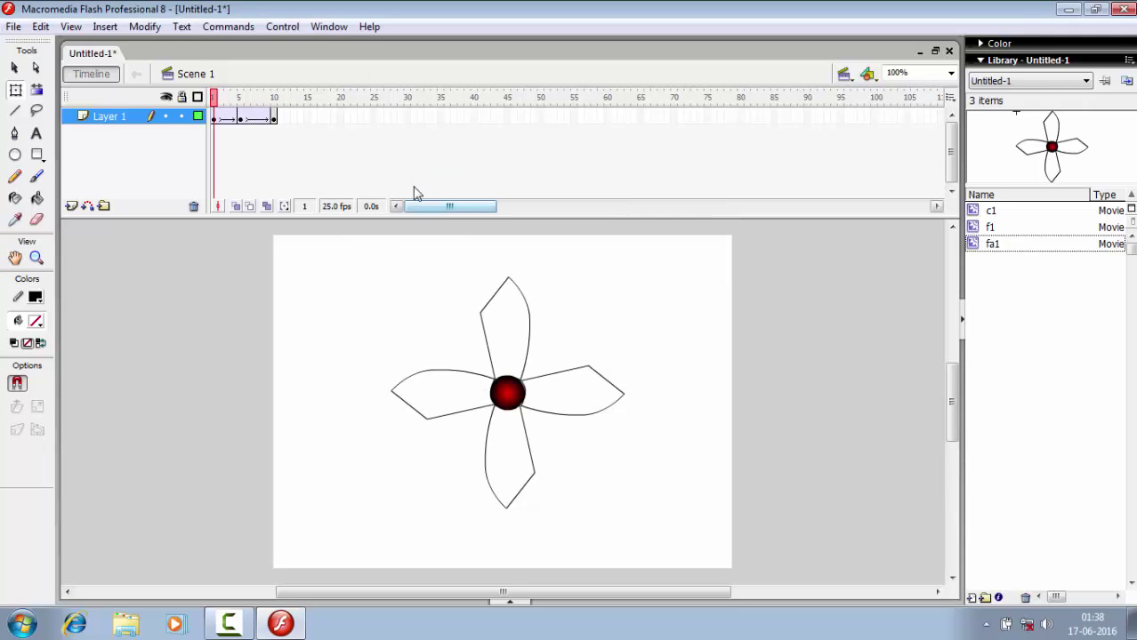
{"action": "left_click", "coordinate": [291, 27]}
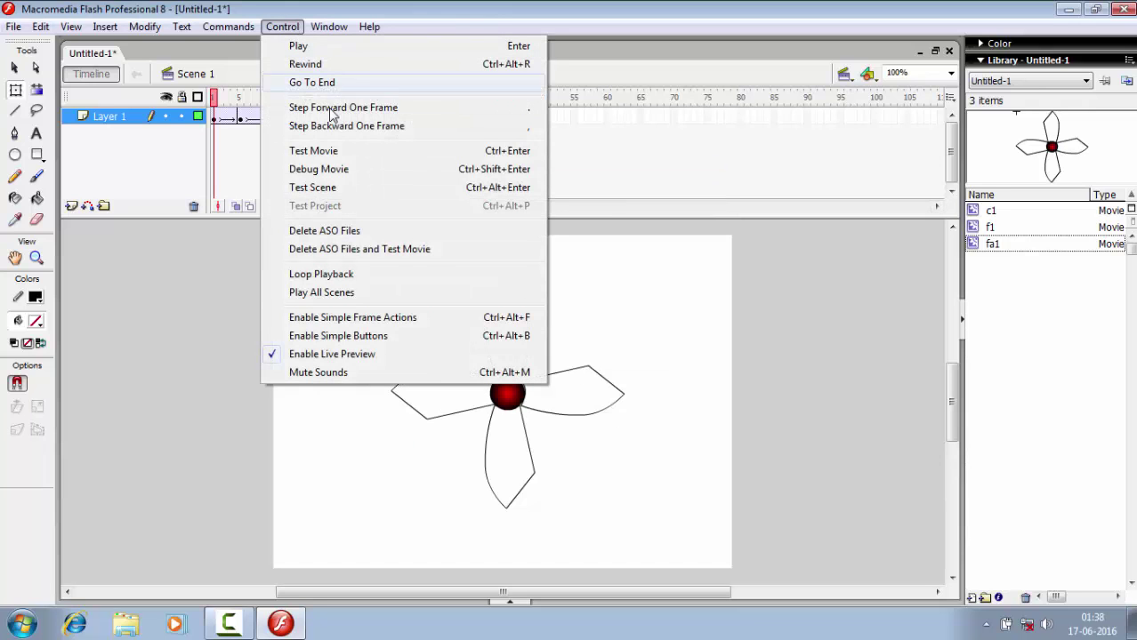
{"action": "left_click", "coordinate": [313, 151]}
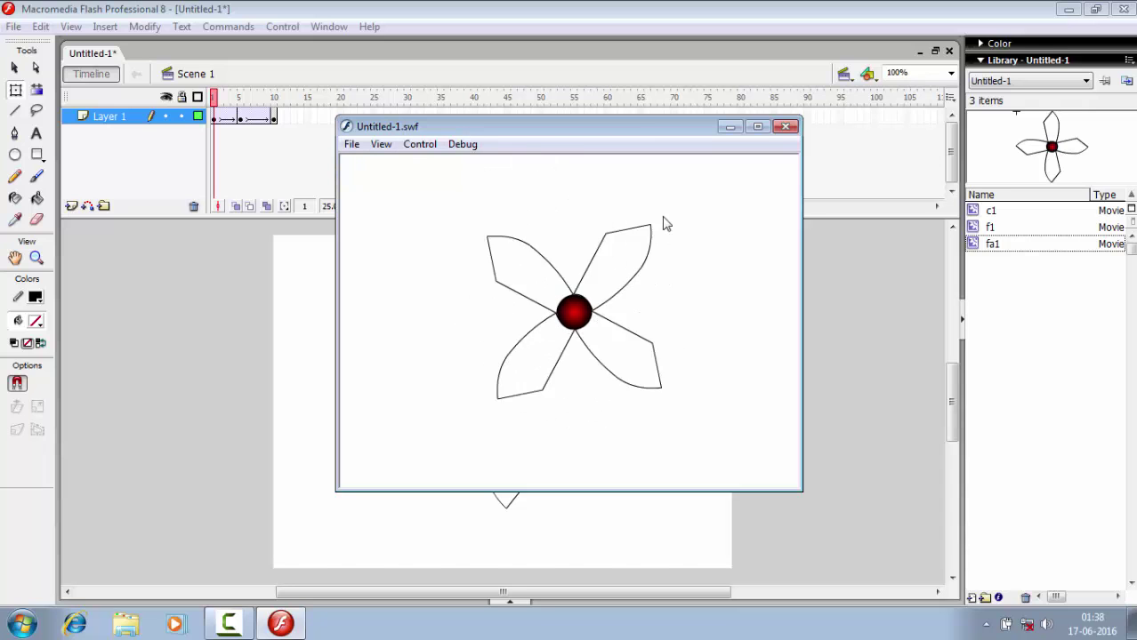
{"action": "left_click", "coordinate": [784, 128]}
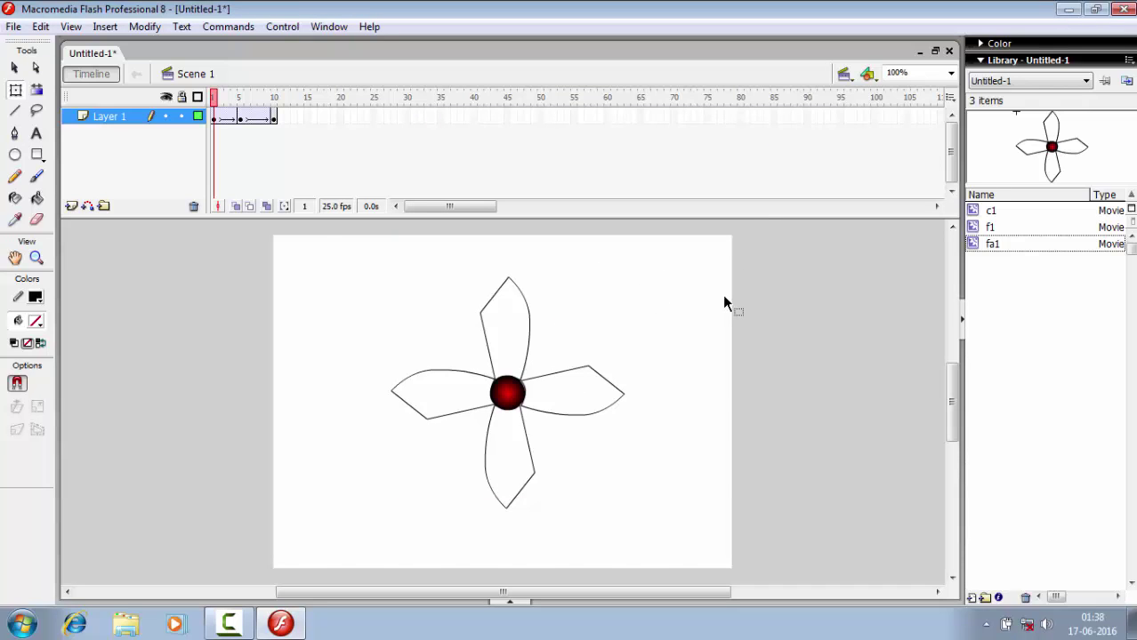